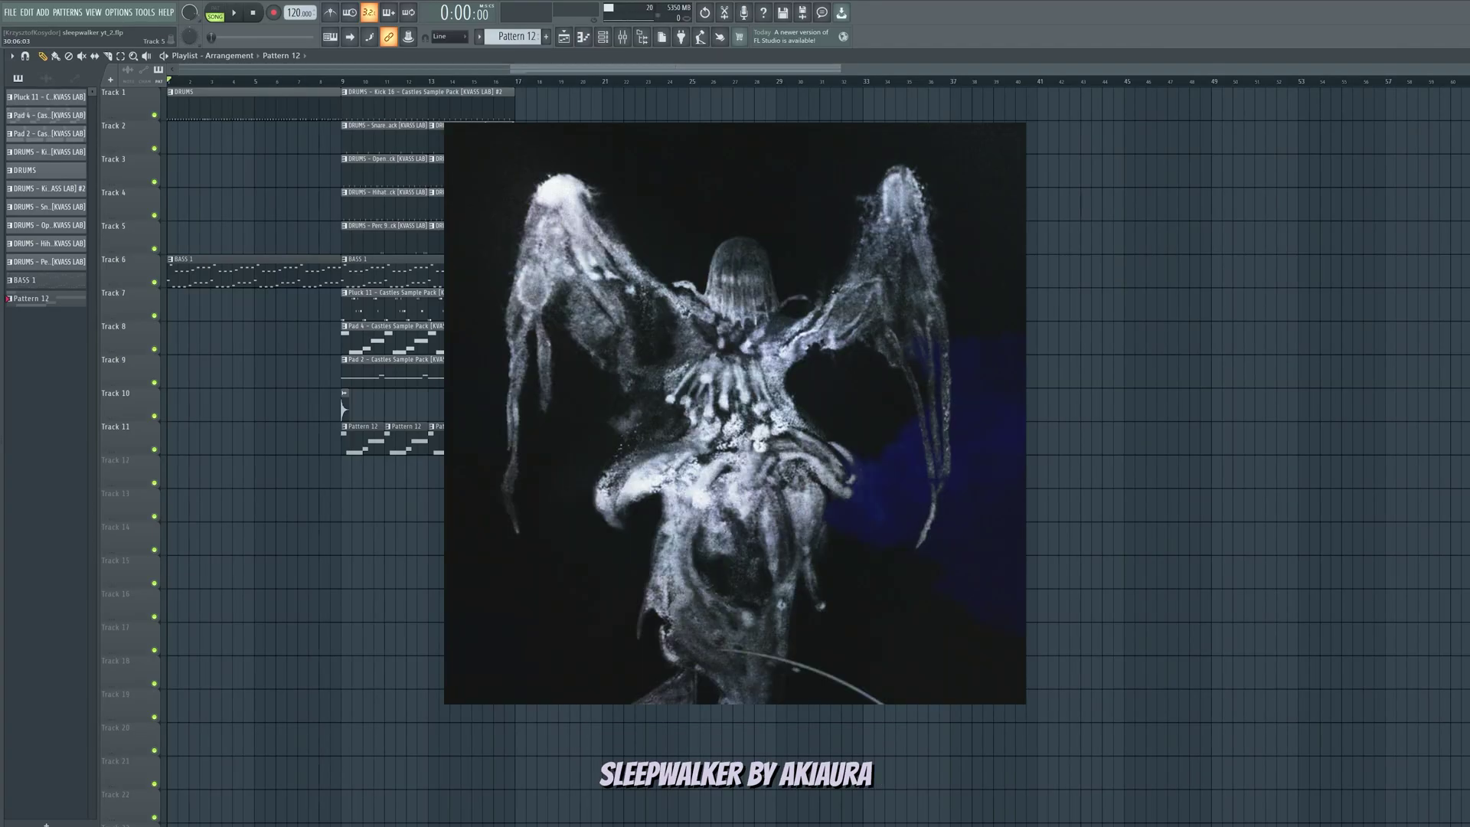
Open the Bass 1 pattern in the piano roll and play the octave bassline.
{"action": "double_click", "coordinate": [245, 266]}
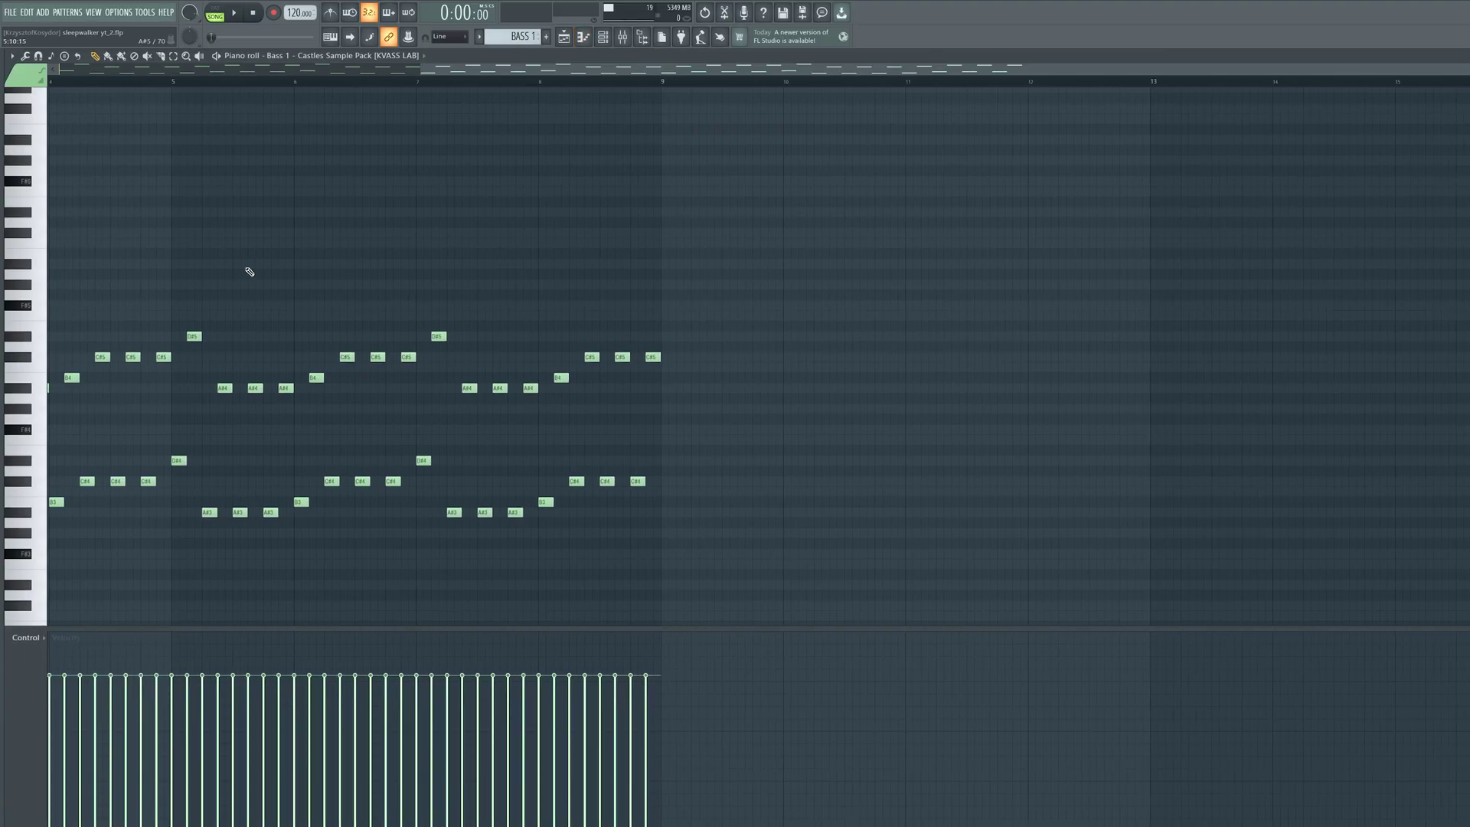
{"action": "left_click_drag", "start_coordinate": [749, 68], "coordinate": [89, 71]}
{"action": "key", "text": "space"}
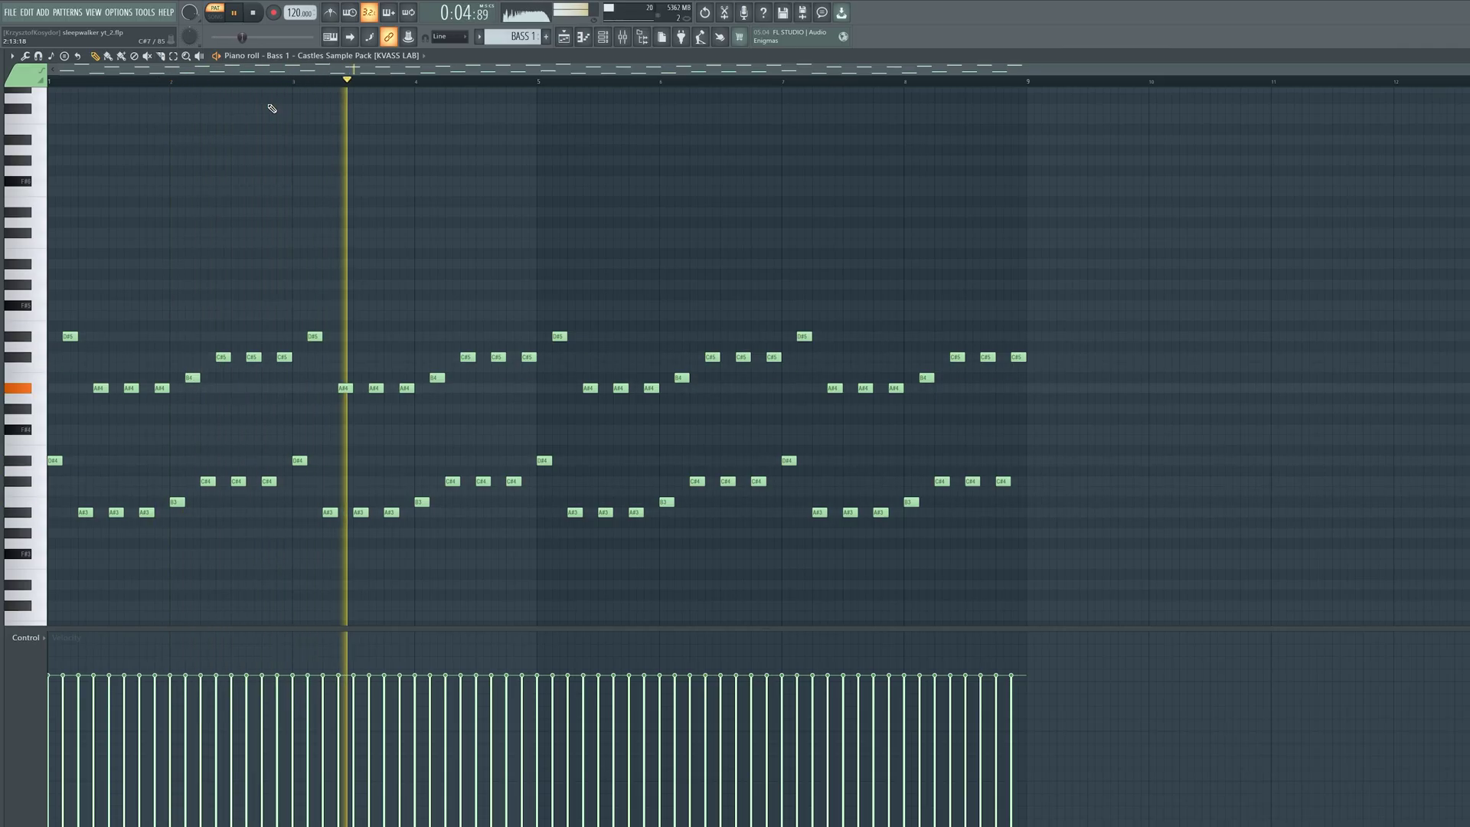
{"action": "scroll", "coordinate": [273, 110], "scroll_direction": "down", "scroll_amount": 1}
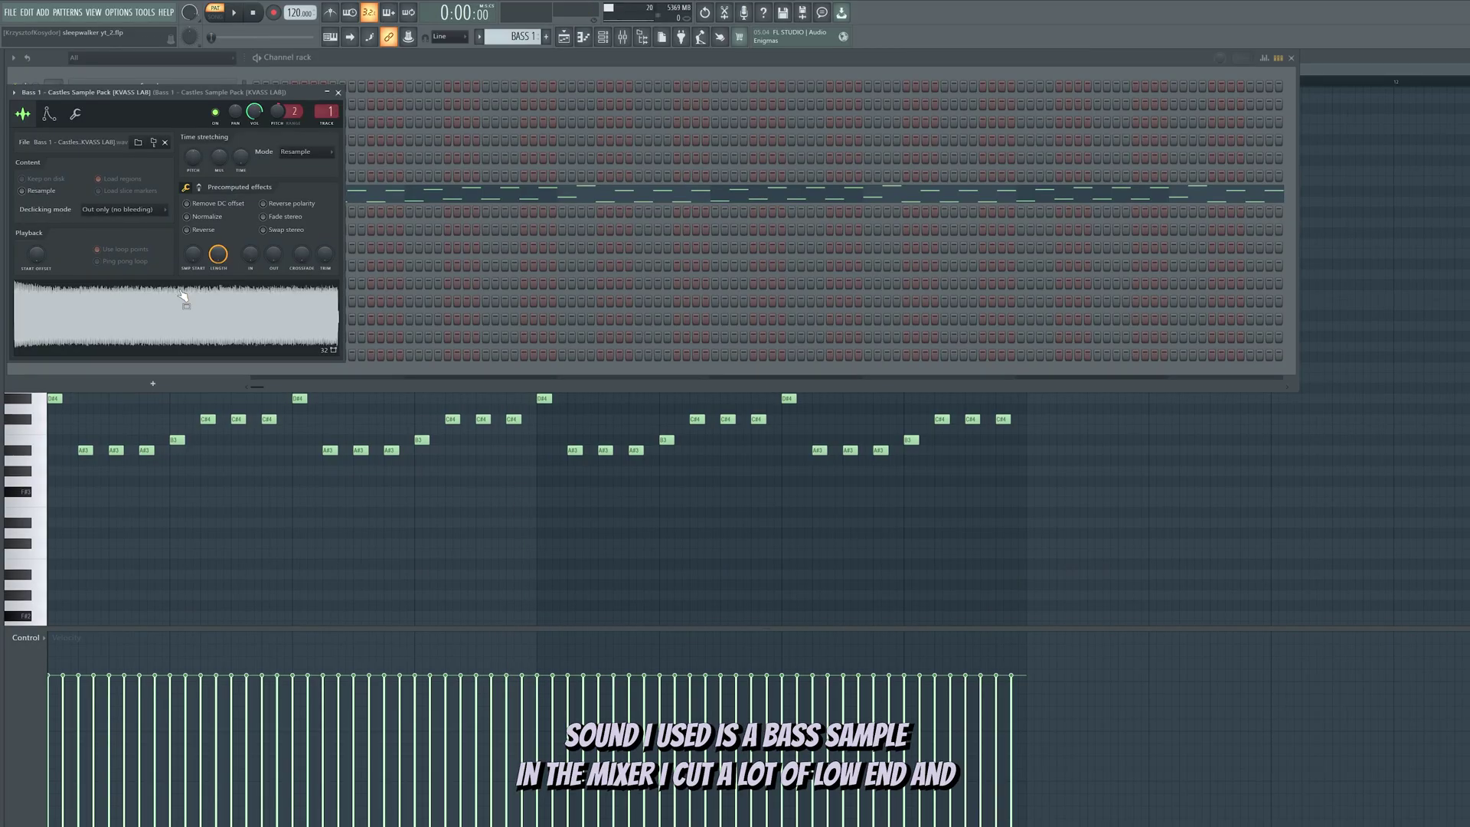
Inspect the Bass 1 insert's Pro-Q 3, Solid Bus Comp and Fruity Limiter in the mixer.
{"action": "key", "text": "F9"}
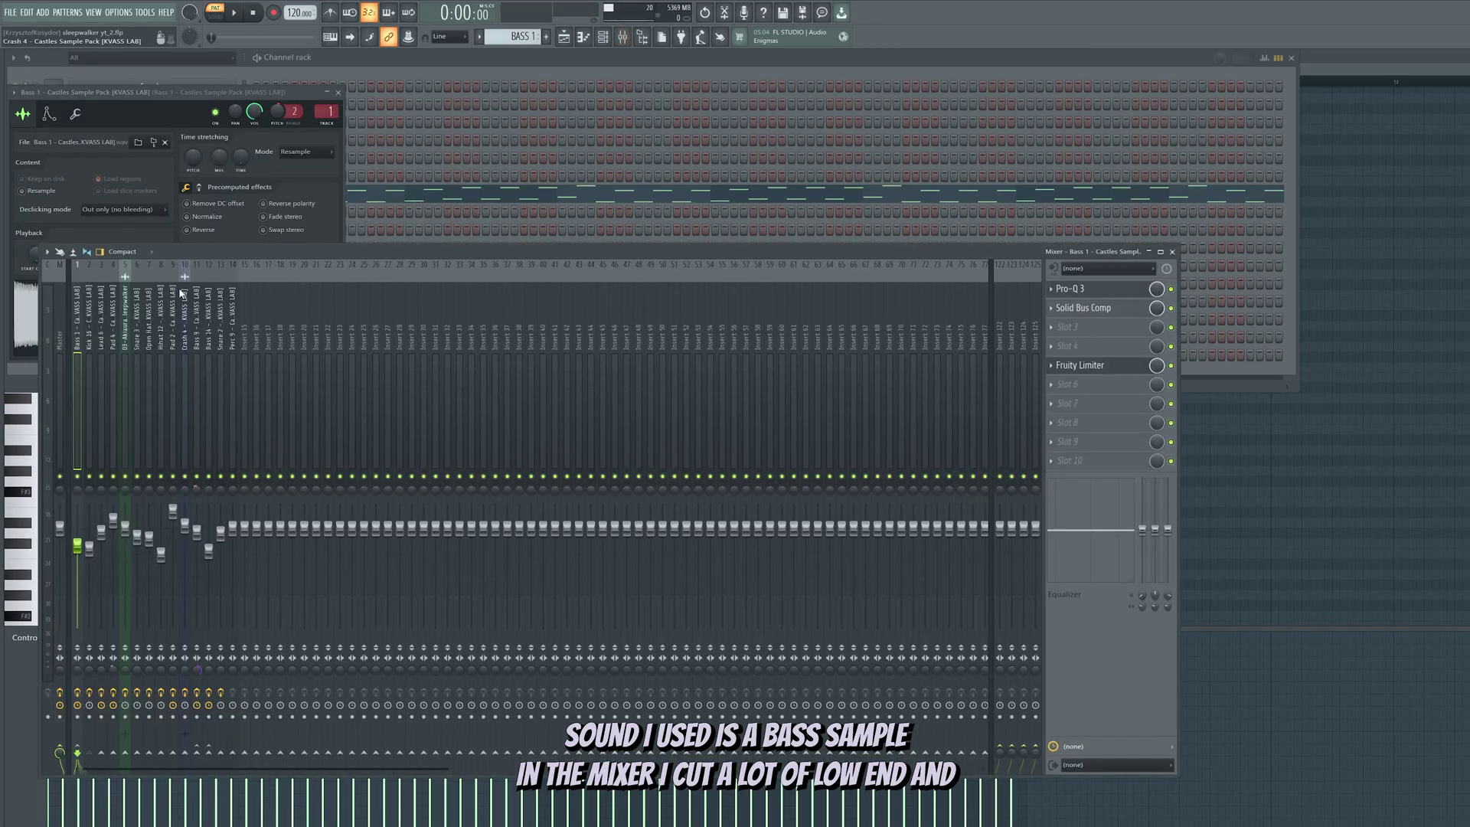
{"action": "left_click", "coordinate": [1094, 288]}
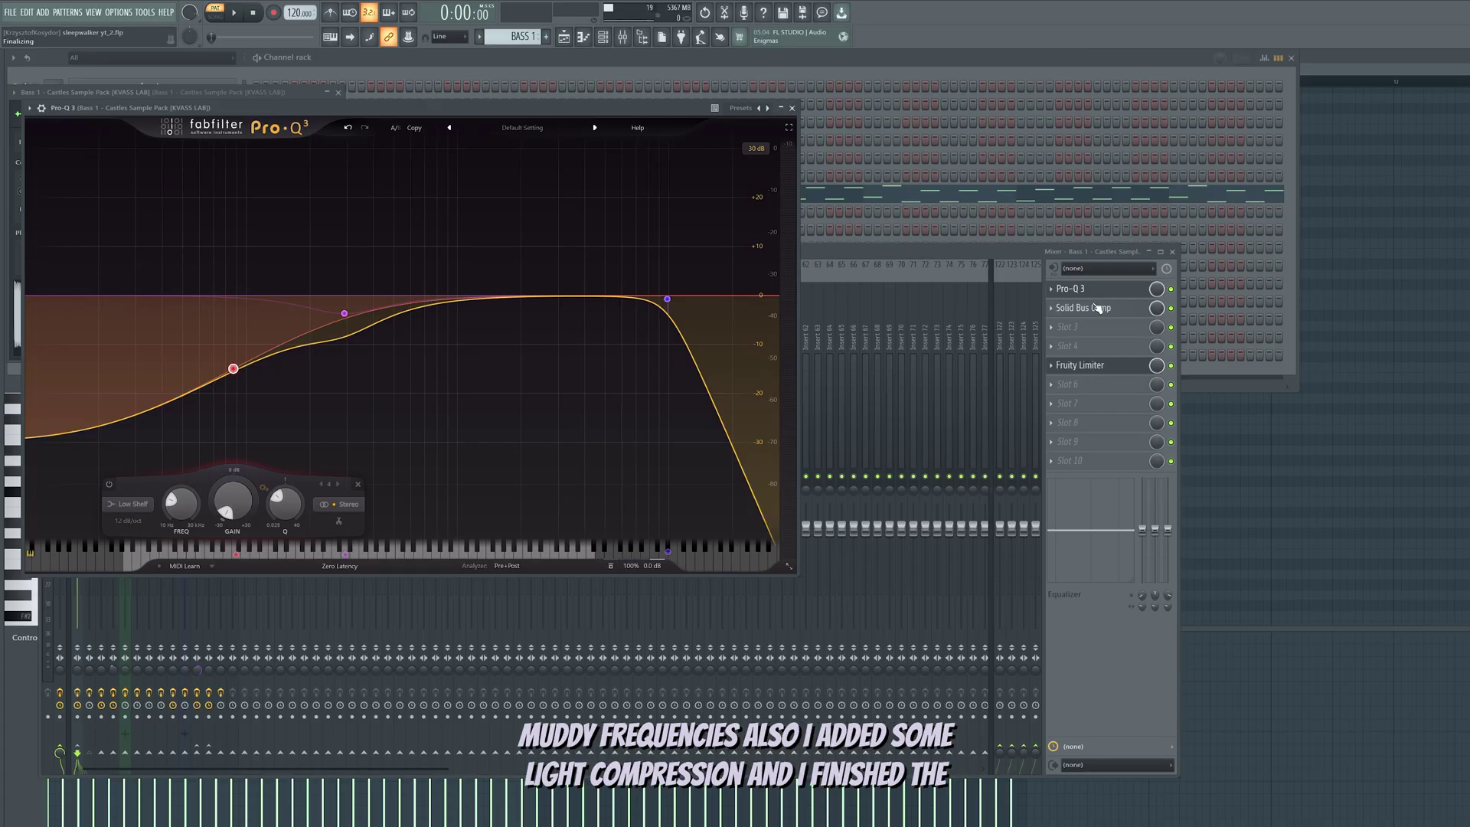
{"action": "left_click", "coordinate": [1096, 308]}
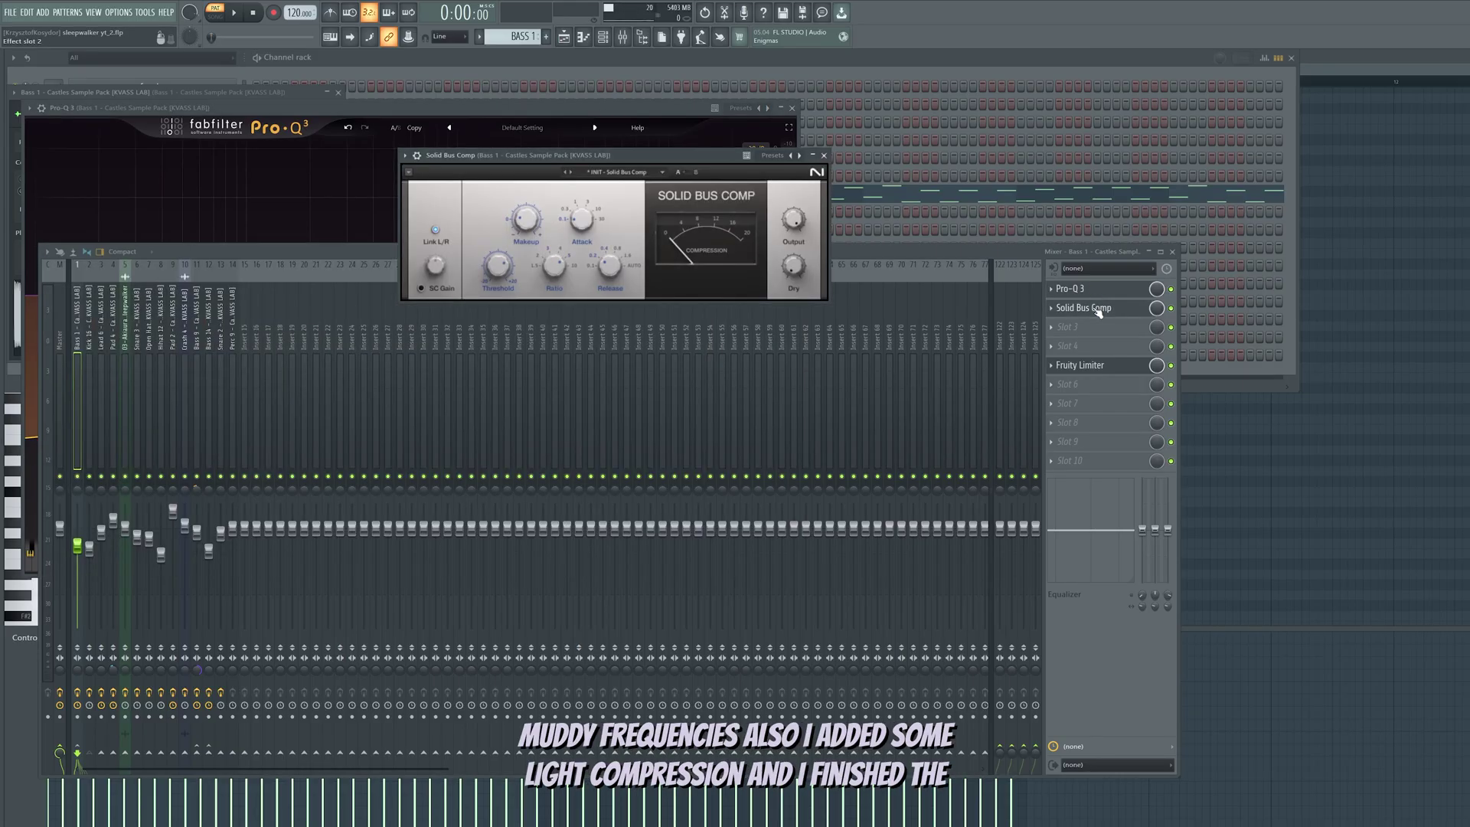
{"action": "left_click", "coordinate": [1123, 367]}
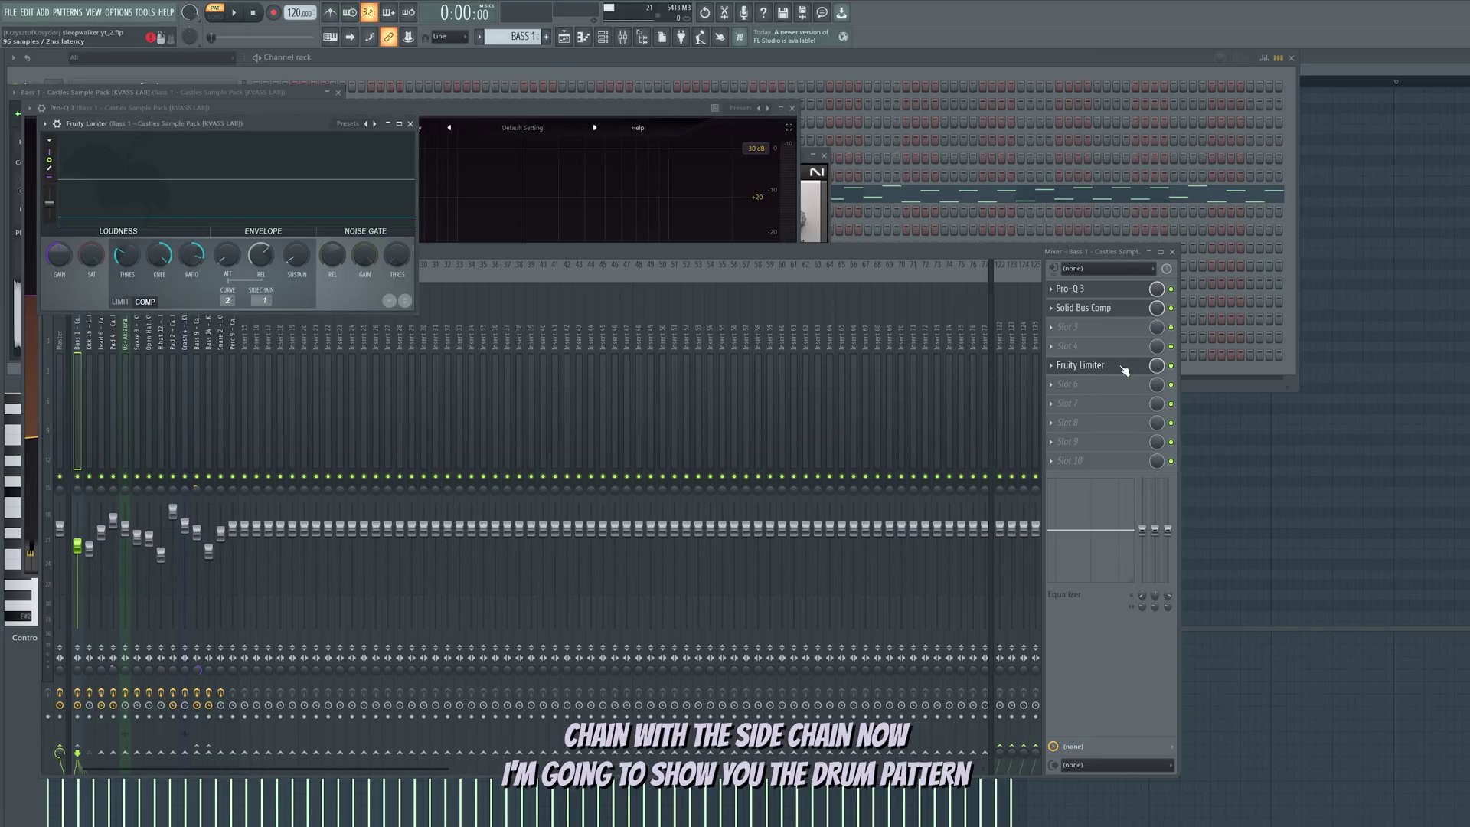
Open the DRUMS clip with its channel rack and play the drum pattern.
{"action": "key", "text": "F5"}
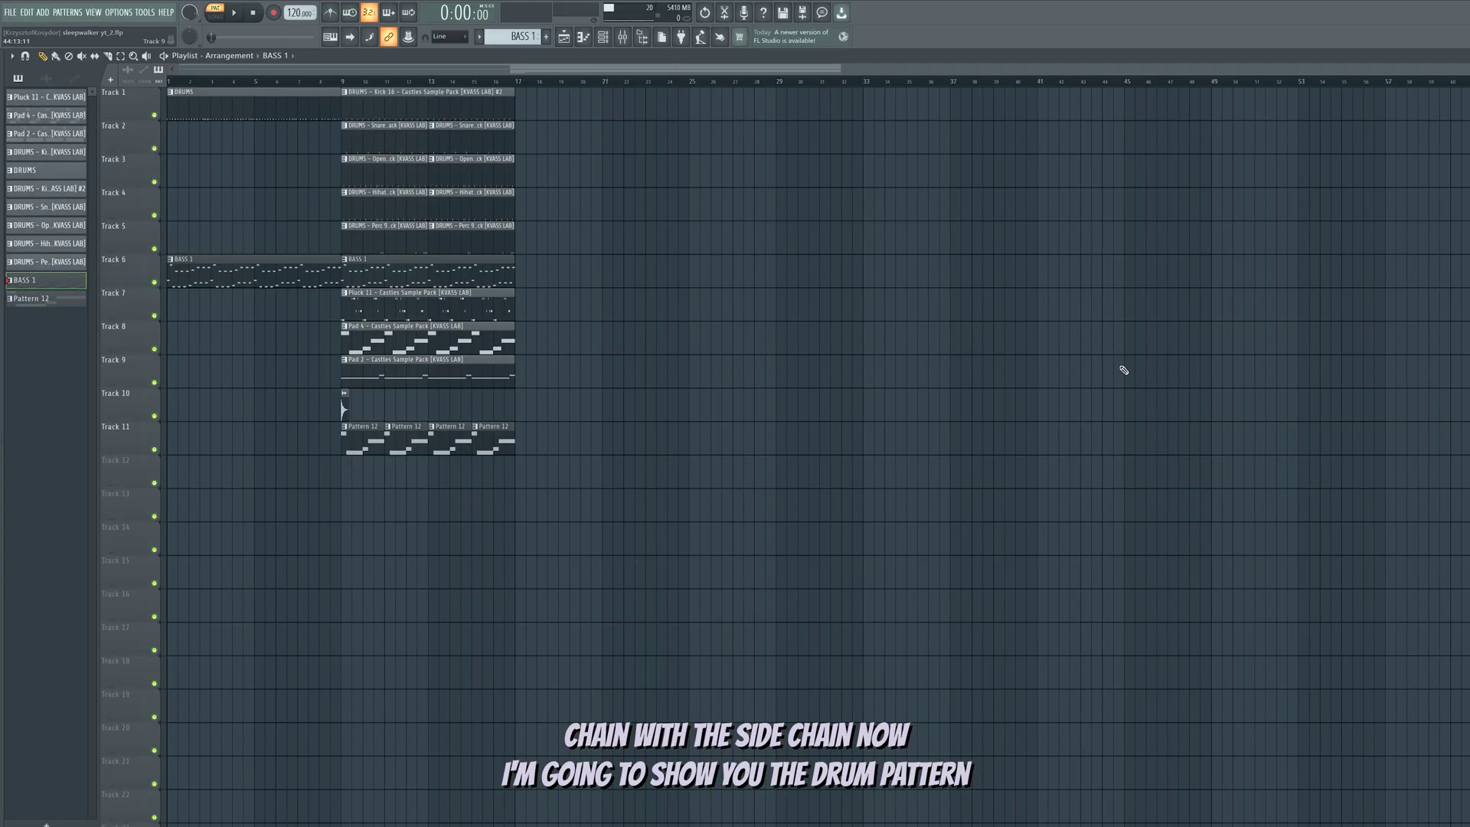
{"action": "double_click", "coordinate": [233, 92]}
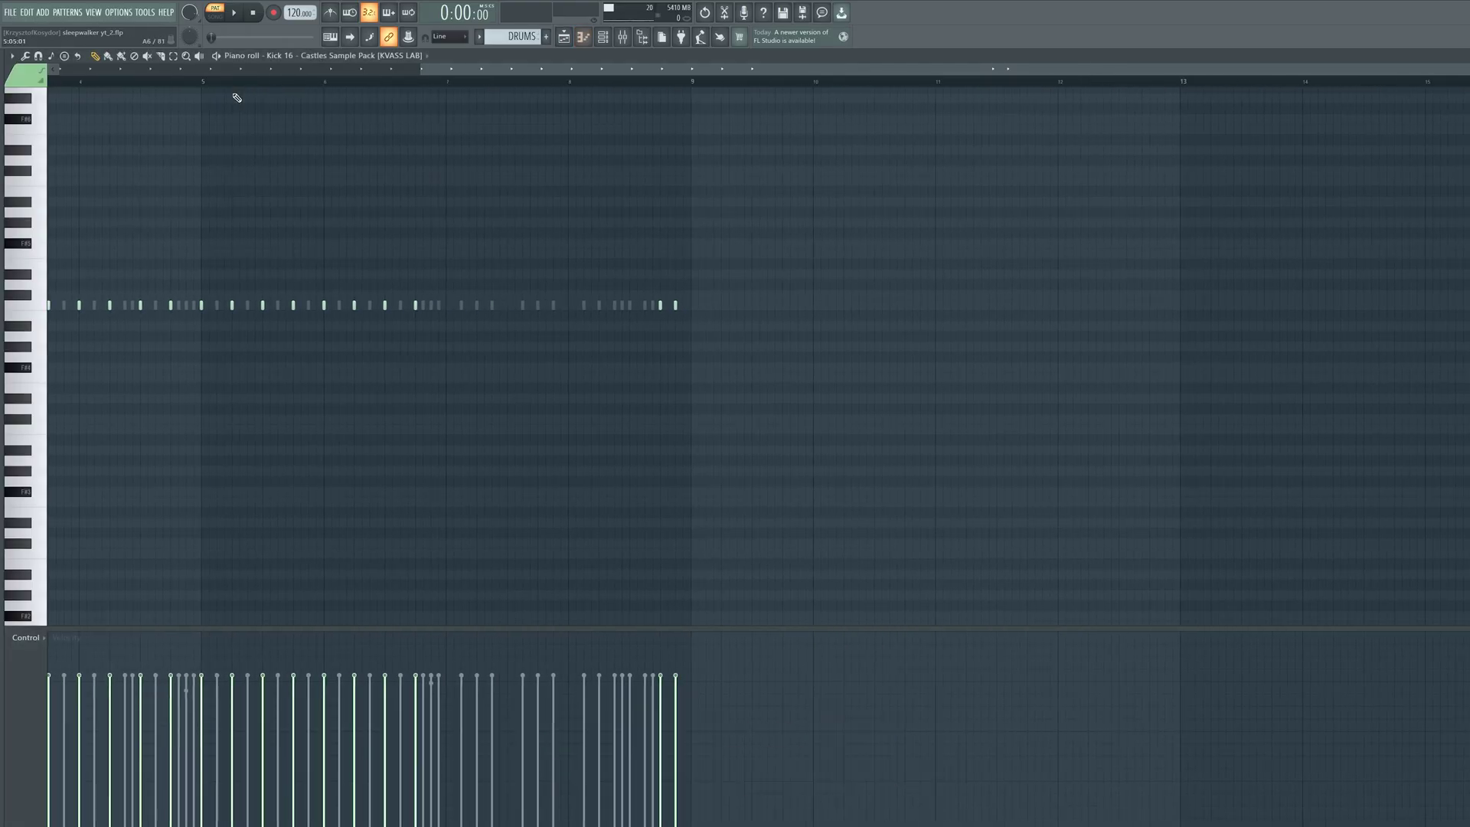
{"action": "left_click", "coordinate": [350, 39]}
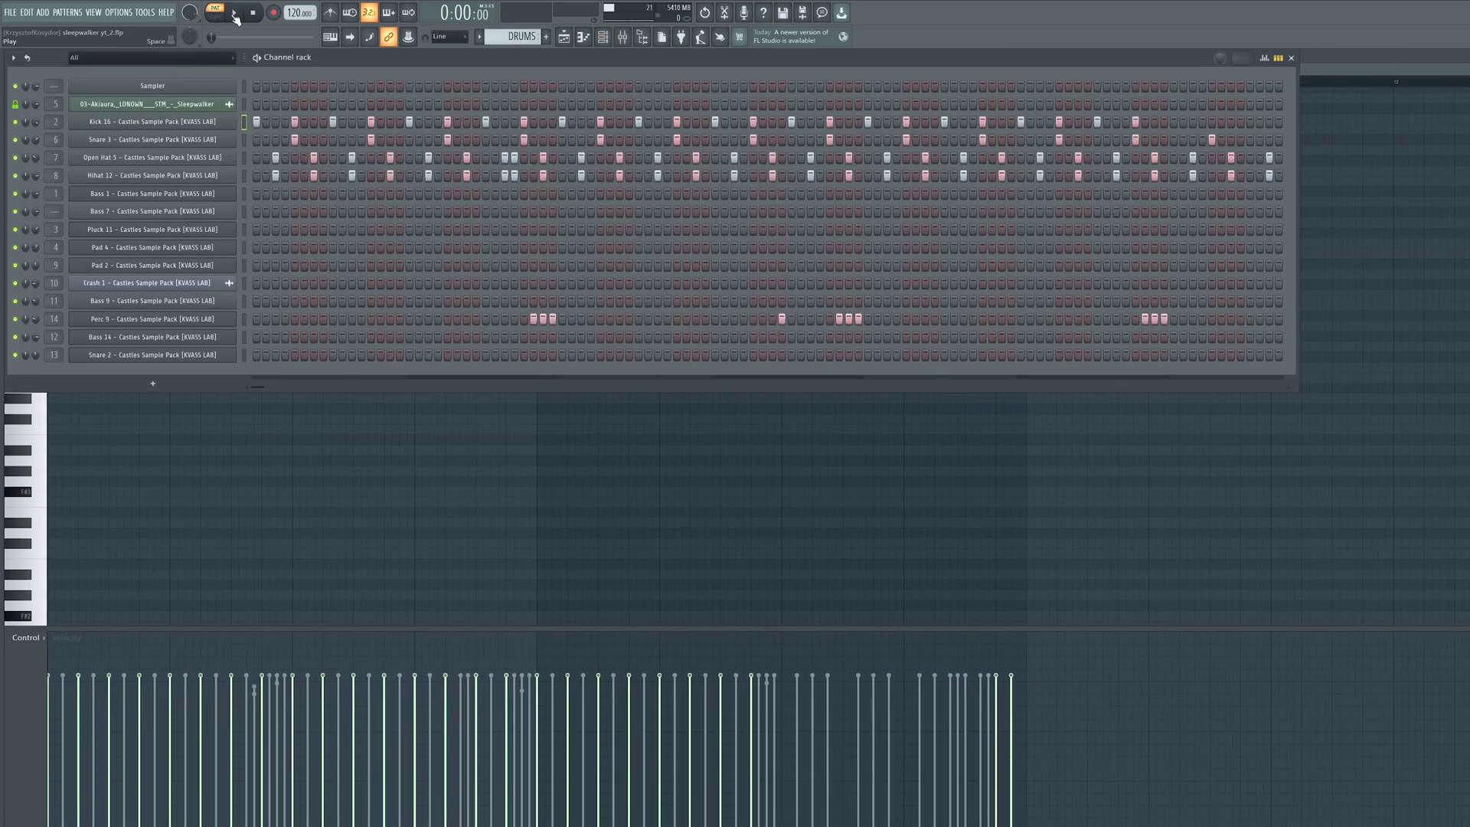
{"action": "key", "text": "space"}
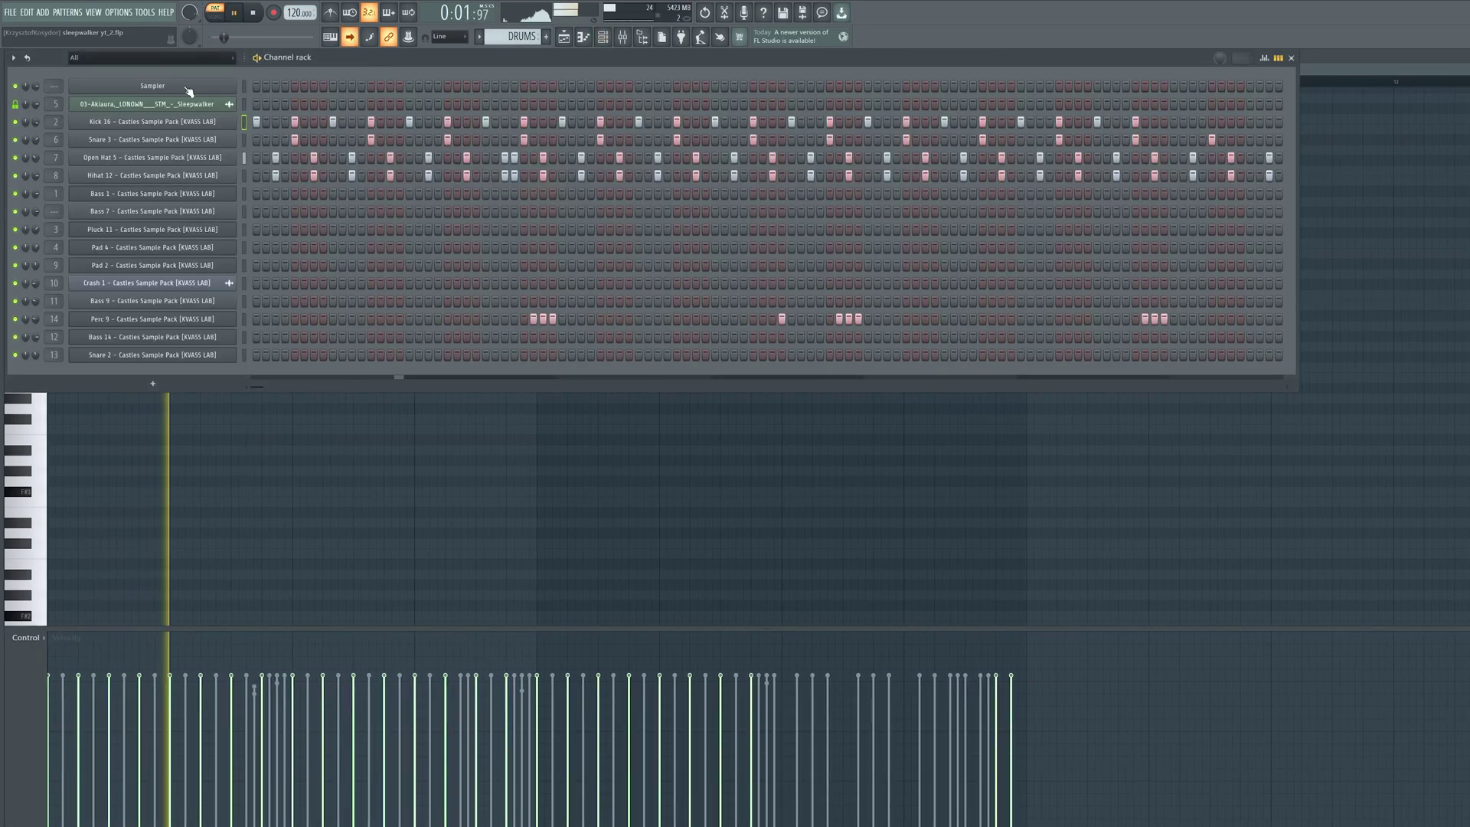
Look through the Kick 16, Snare 3, Open Hat 5, Perc 9 and Snare 2 samplers.
{"action": "left_click", "coordinate": [184, 124]}
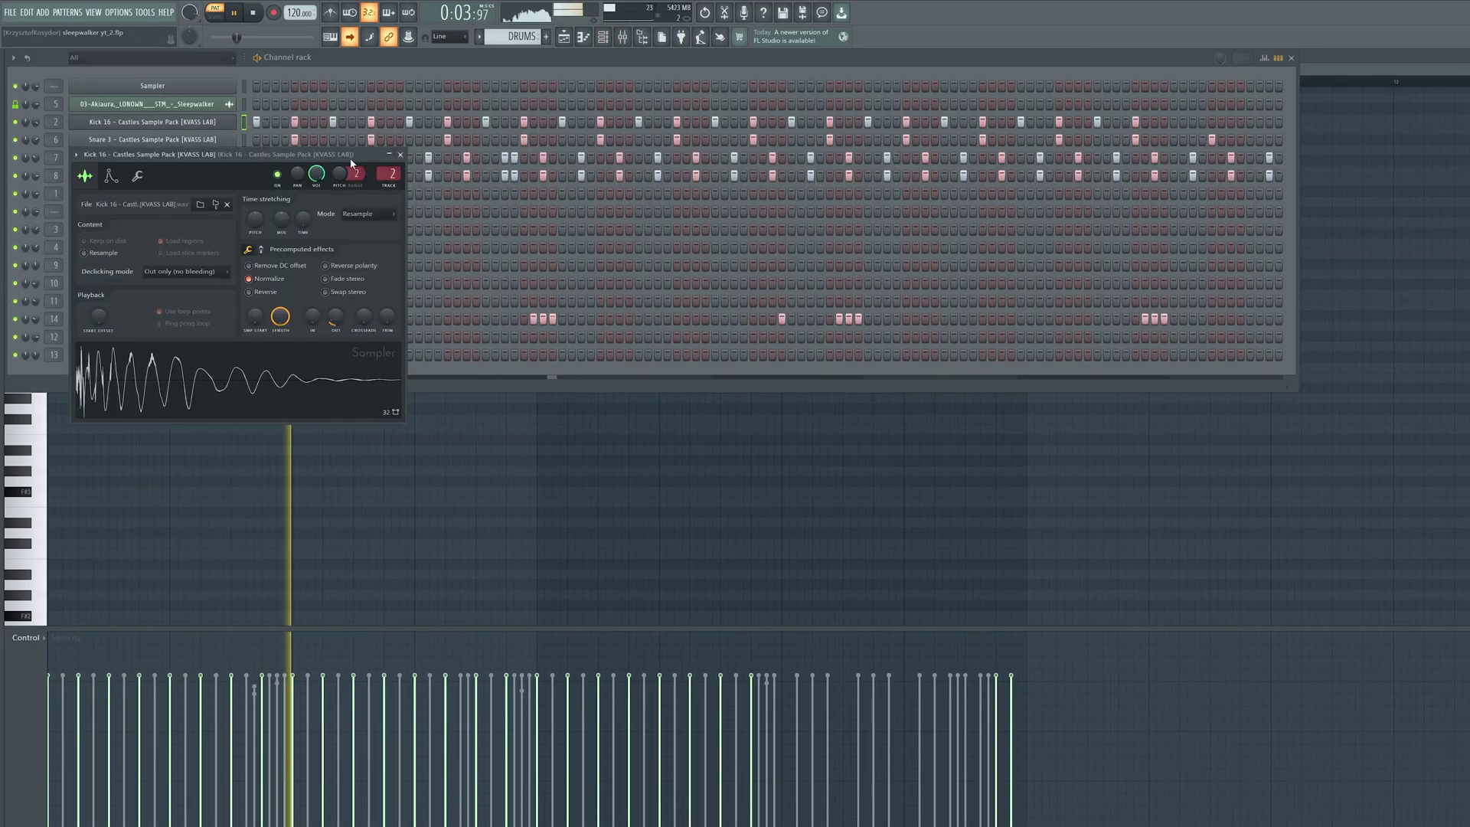
{"action": "left_click", "coordinate": [184, 124]}
{"action": "left_click", "coordinate": [190, 140]}
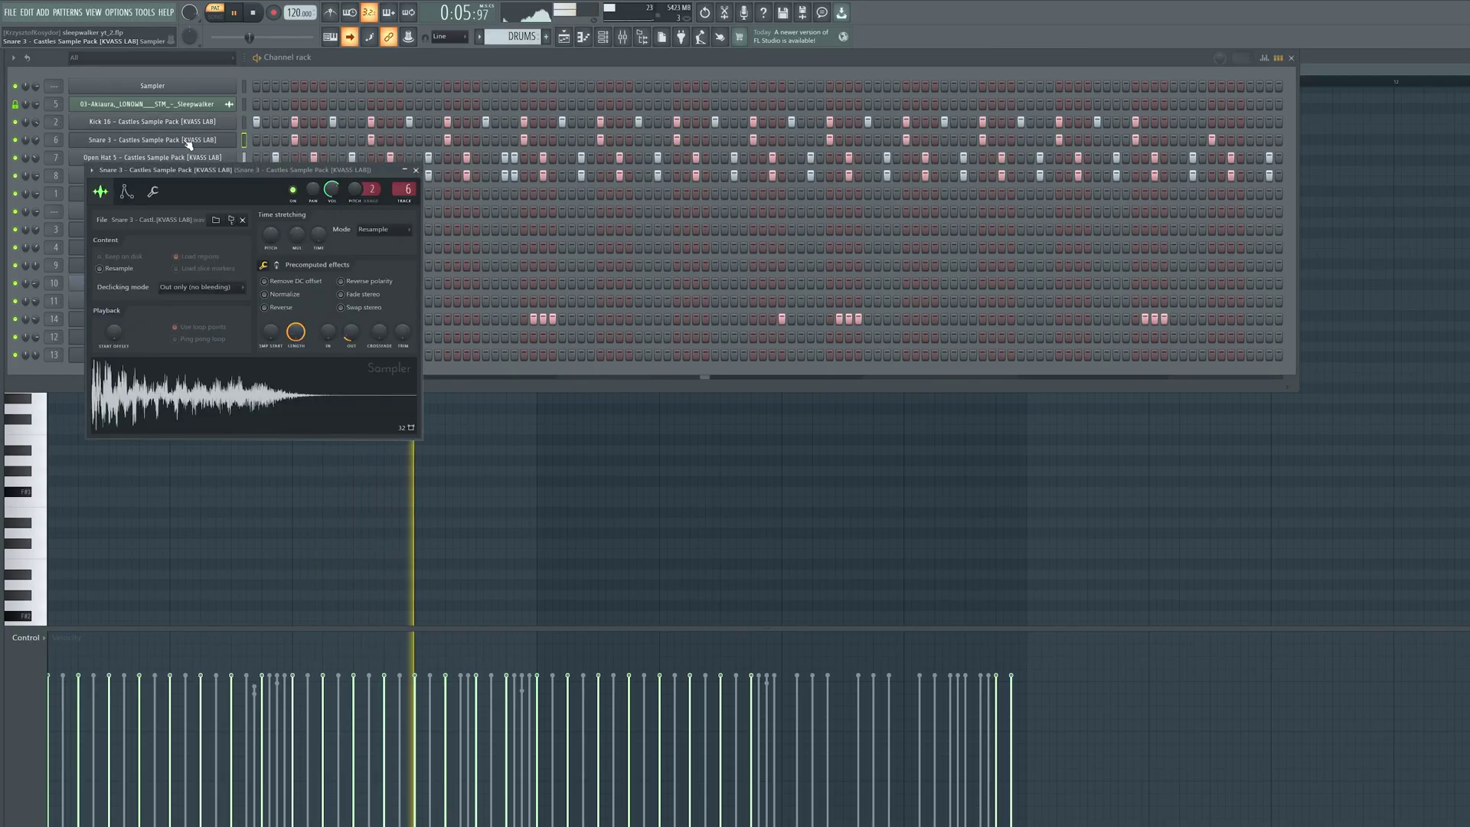
{"action": "left_click_drag", "start_coordinate": [188, 175], "coordinate": [145, 329]}
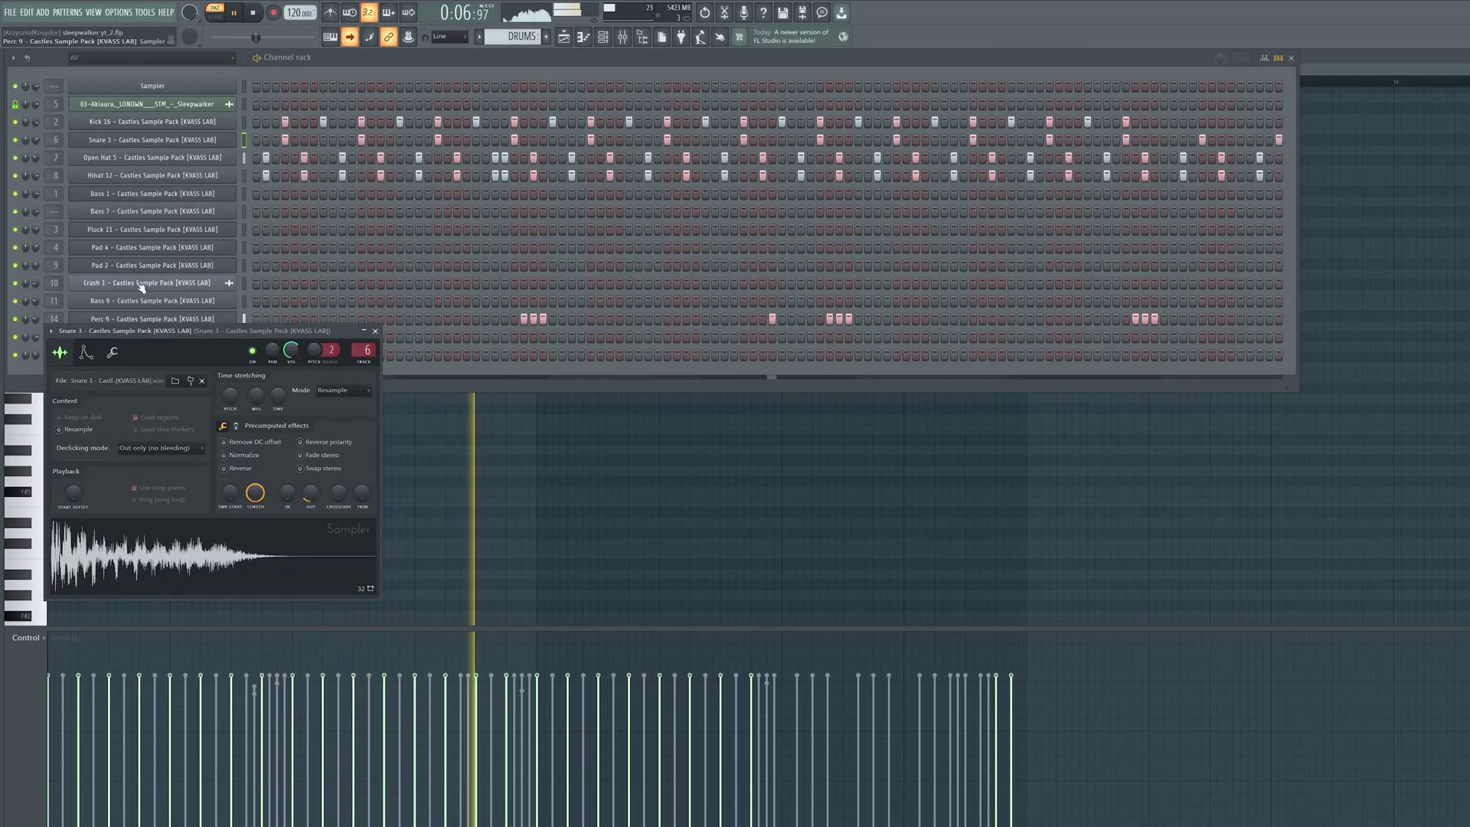
{"action": "left_click", "coordinate": [176, 158]}
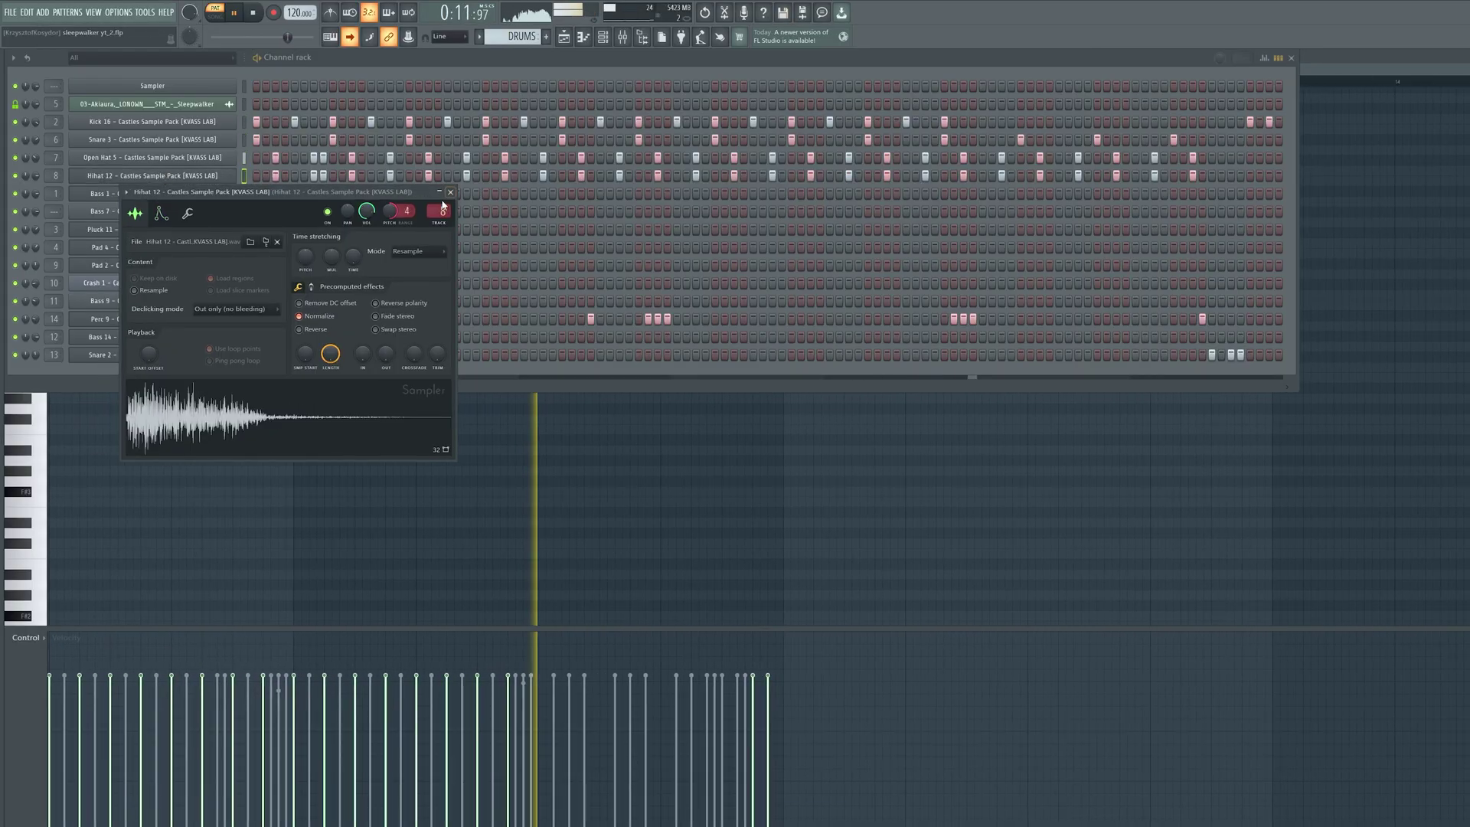
{"action": "key", "text": "Escape"}
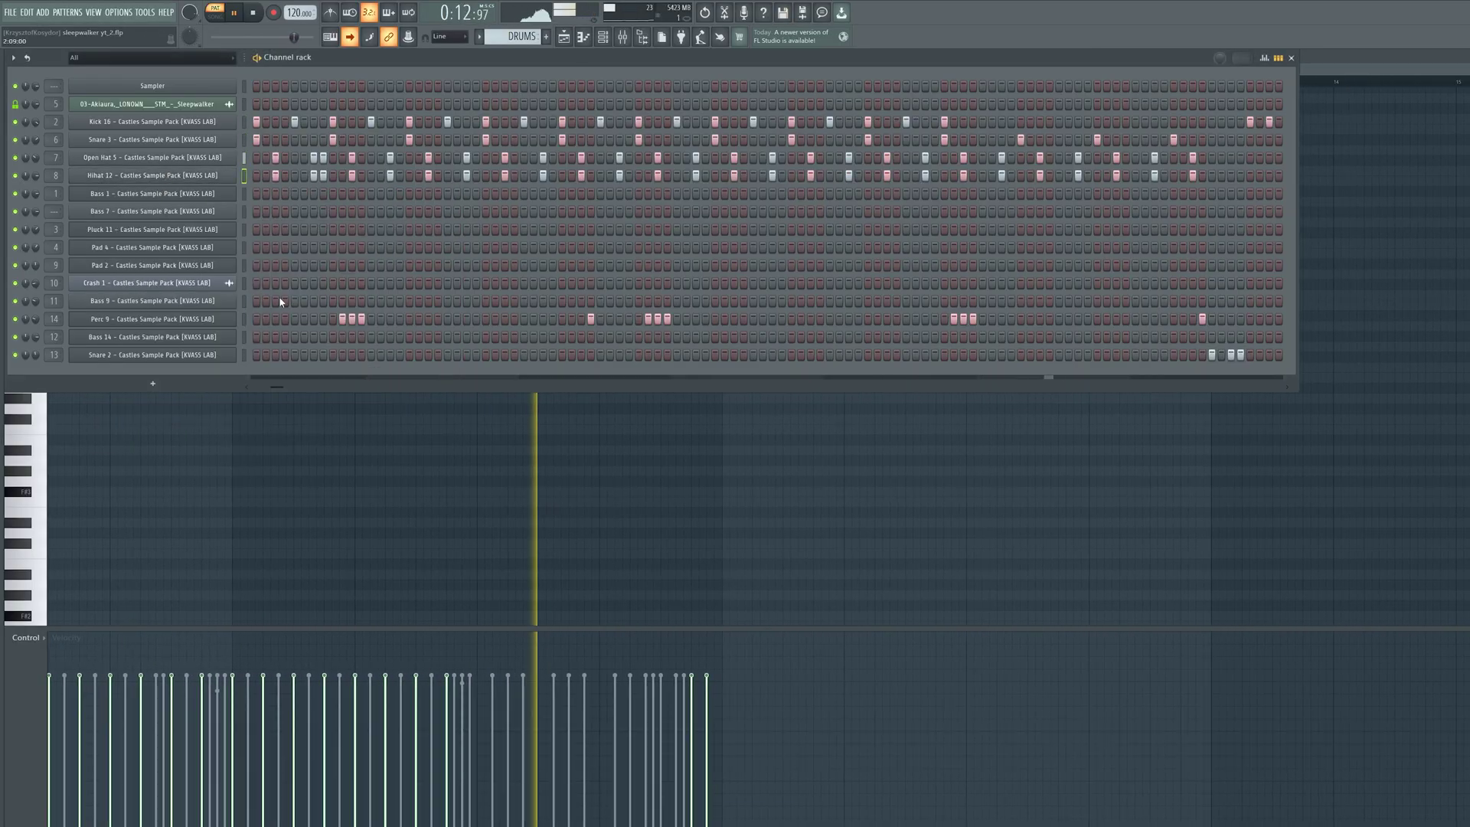
{"action": "left_click", "coordinate": [177, 317]}
{"action": "key", "text": "Escape"}
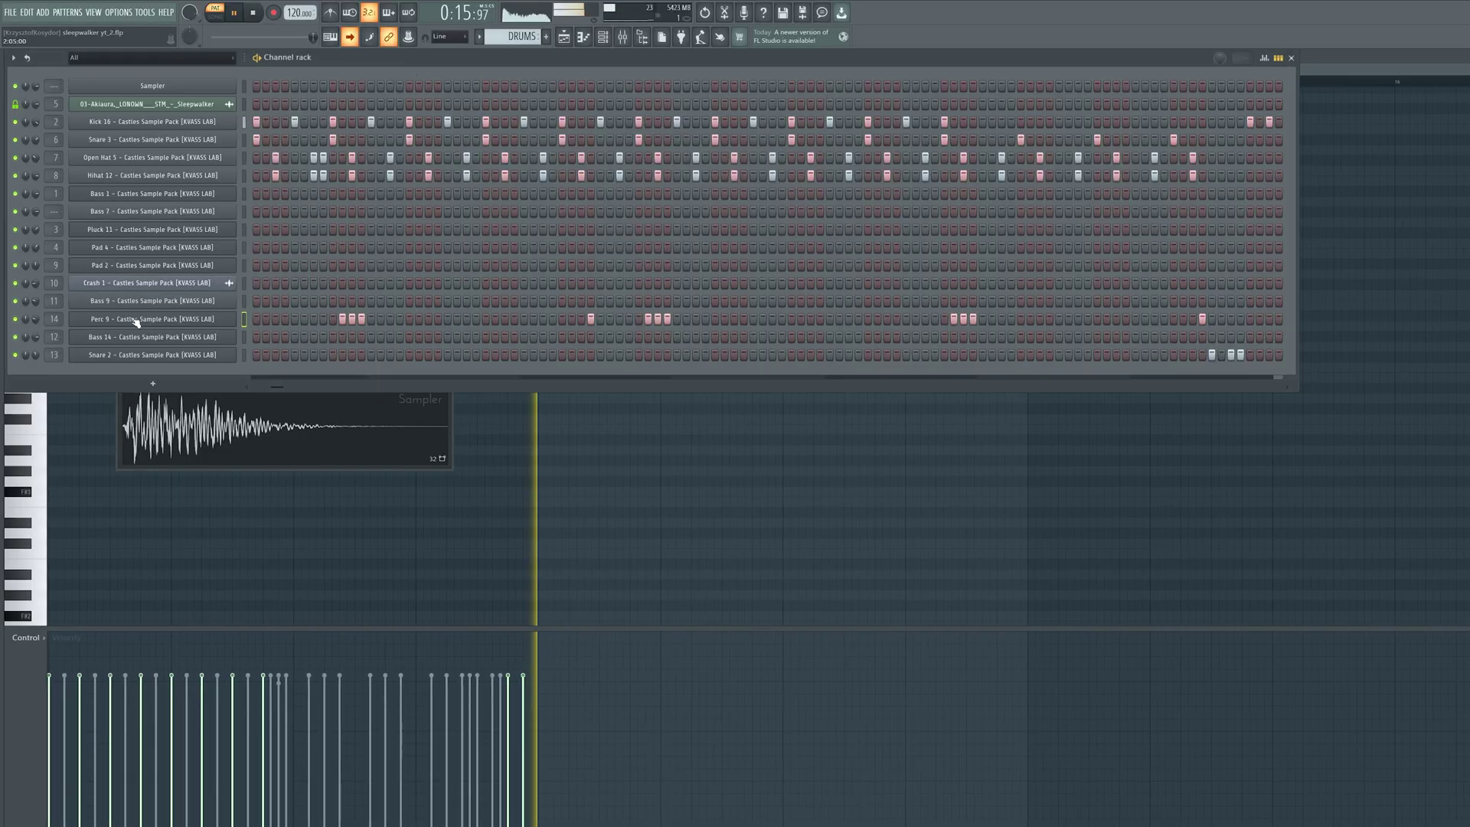
{"action": "left_click", "coordinate": [100, 354]}
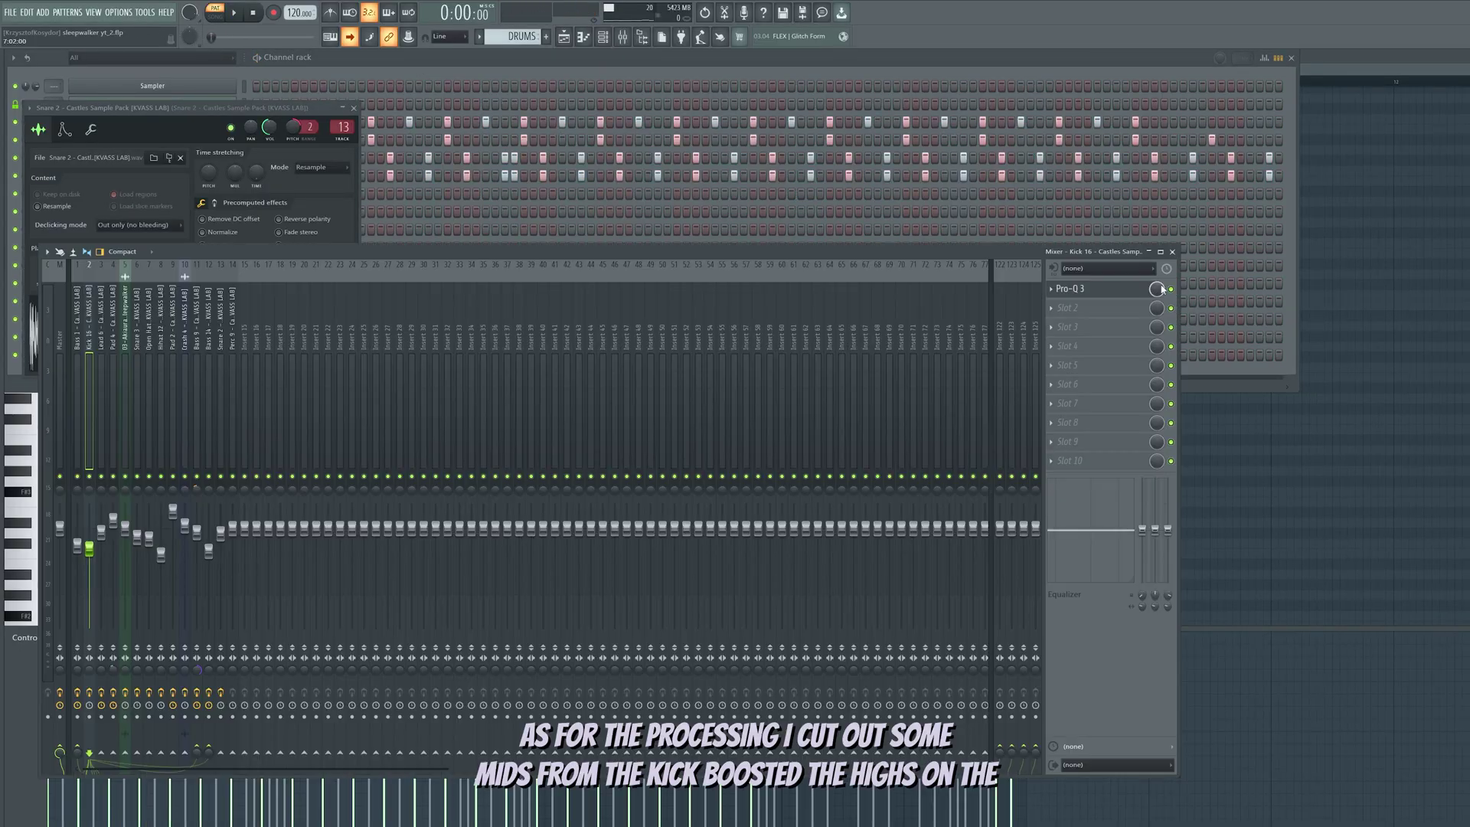
Inspect the kick's Pro-Q 3 and the Open Hat 5 Transient Processor and Pro-Q 3.
{"action": "left_click", "coordinate": [1145, 290]}
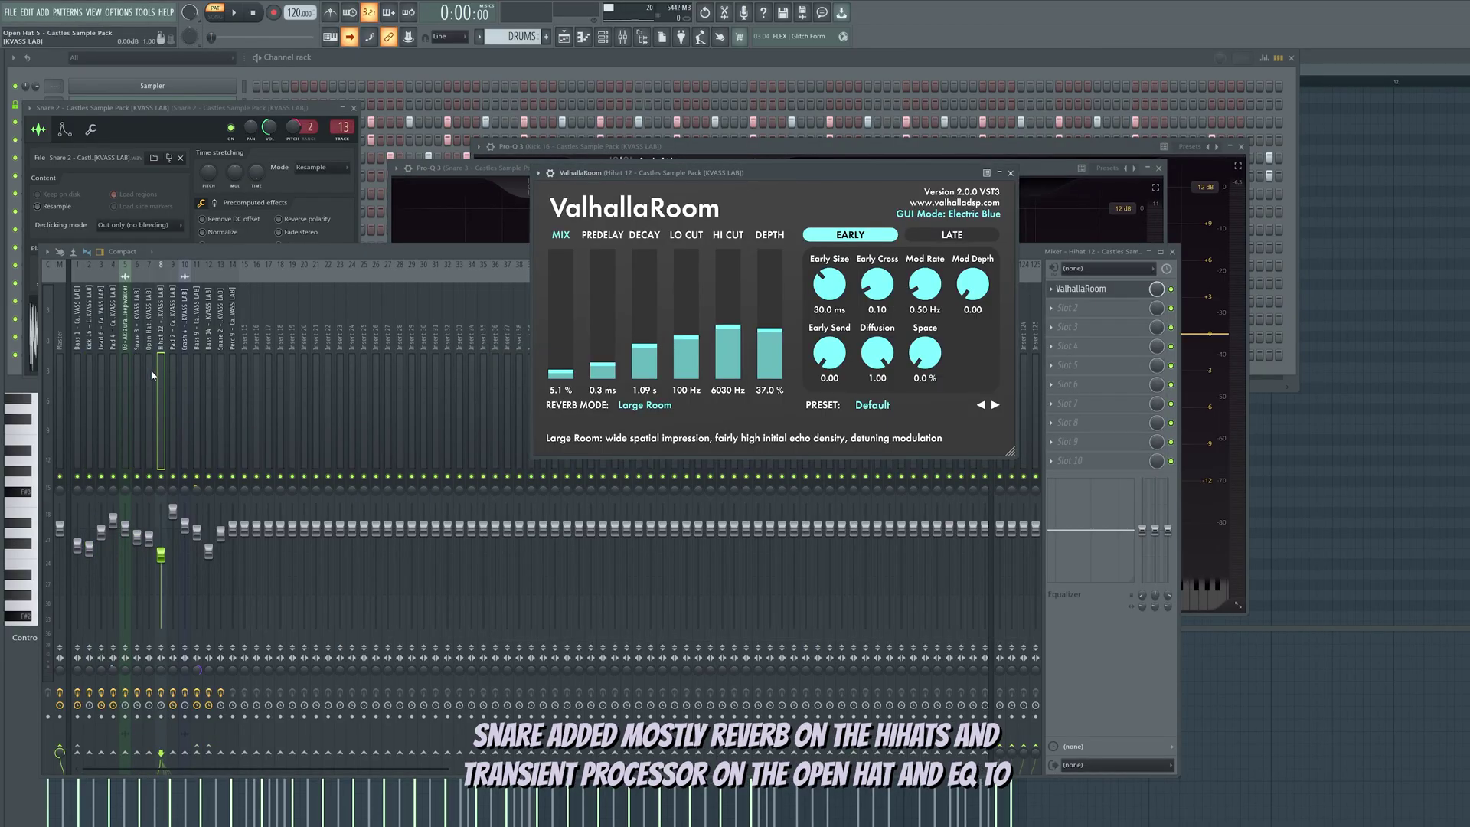
{"action": "left_click", "coordinate": [152, 375]}
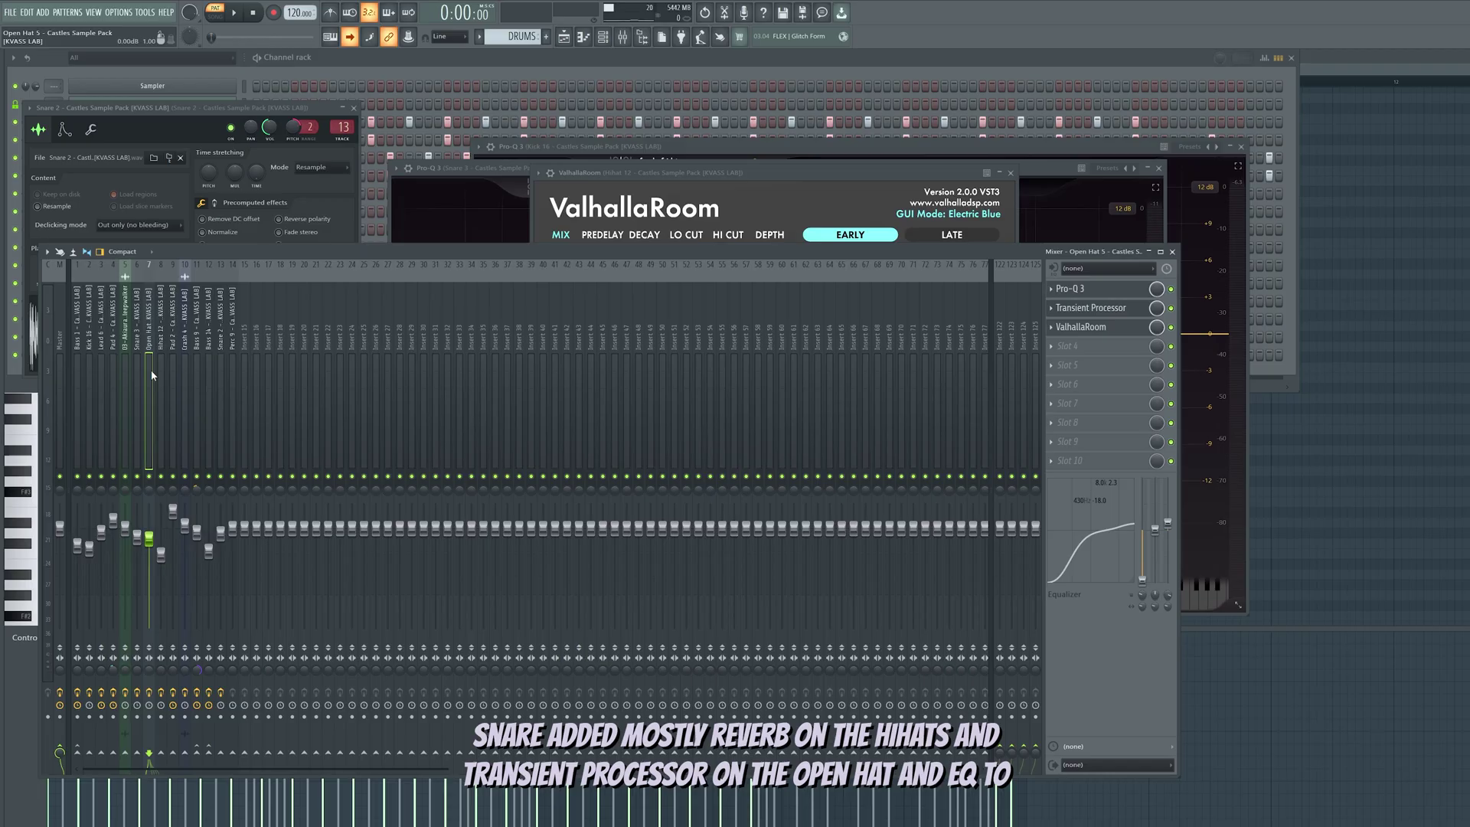
{"action": "left_click", "coordinate": [1093, 314]}
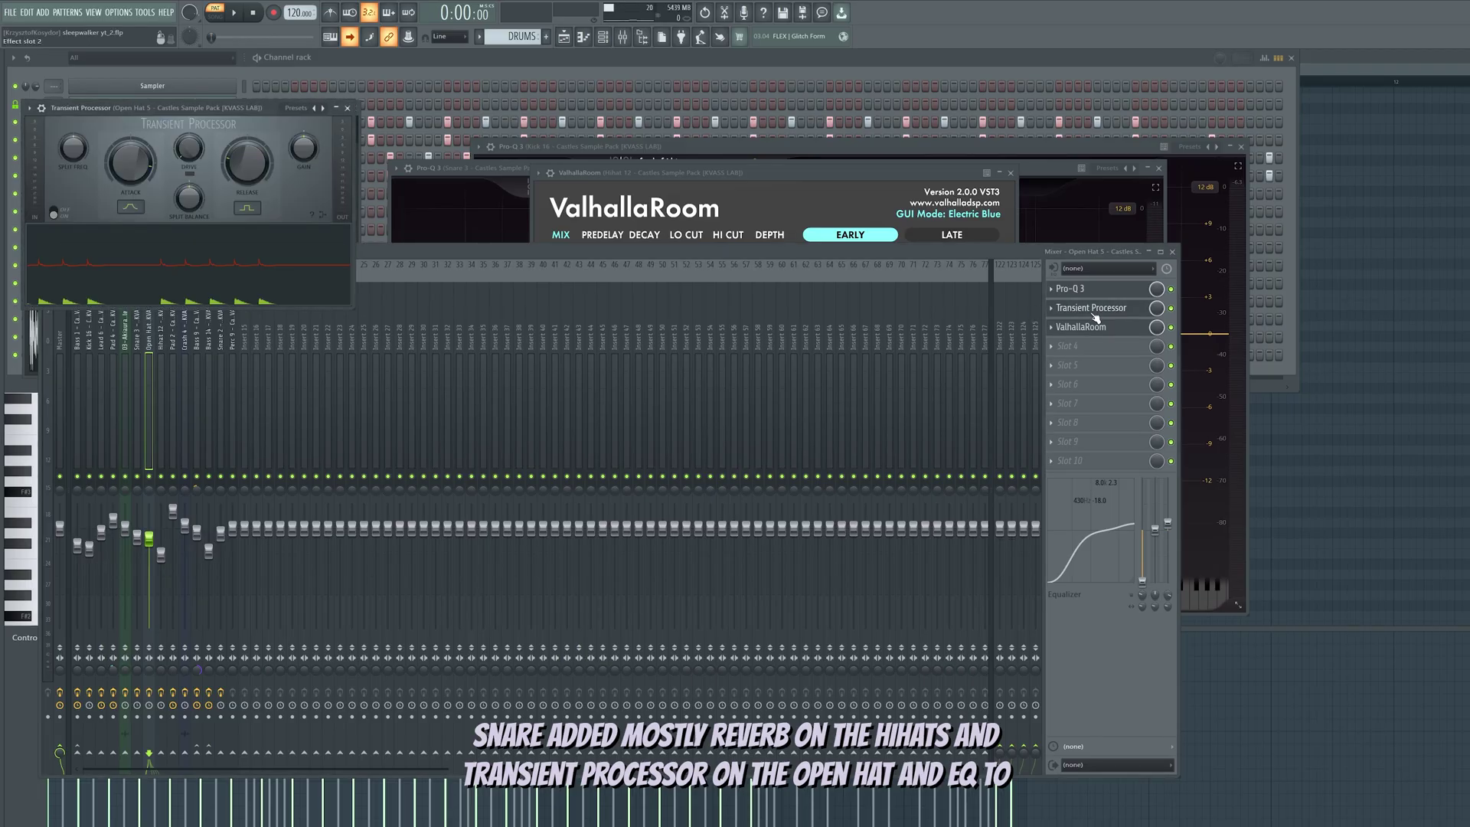
{"action": "left_click", "coordinate": [1102, 292]}
{"action": "left_click", "coordinate": [1103, 294]}
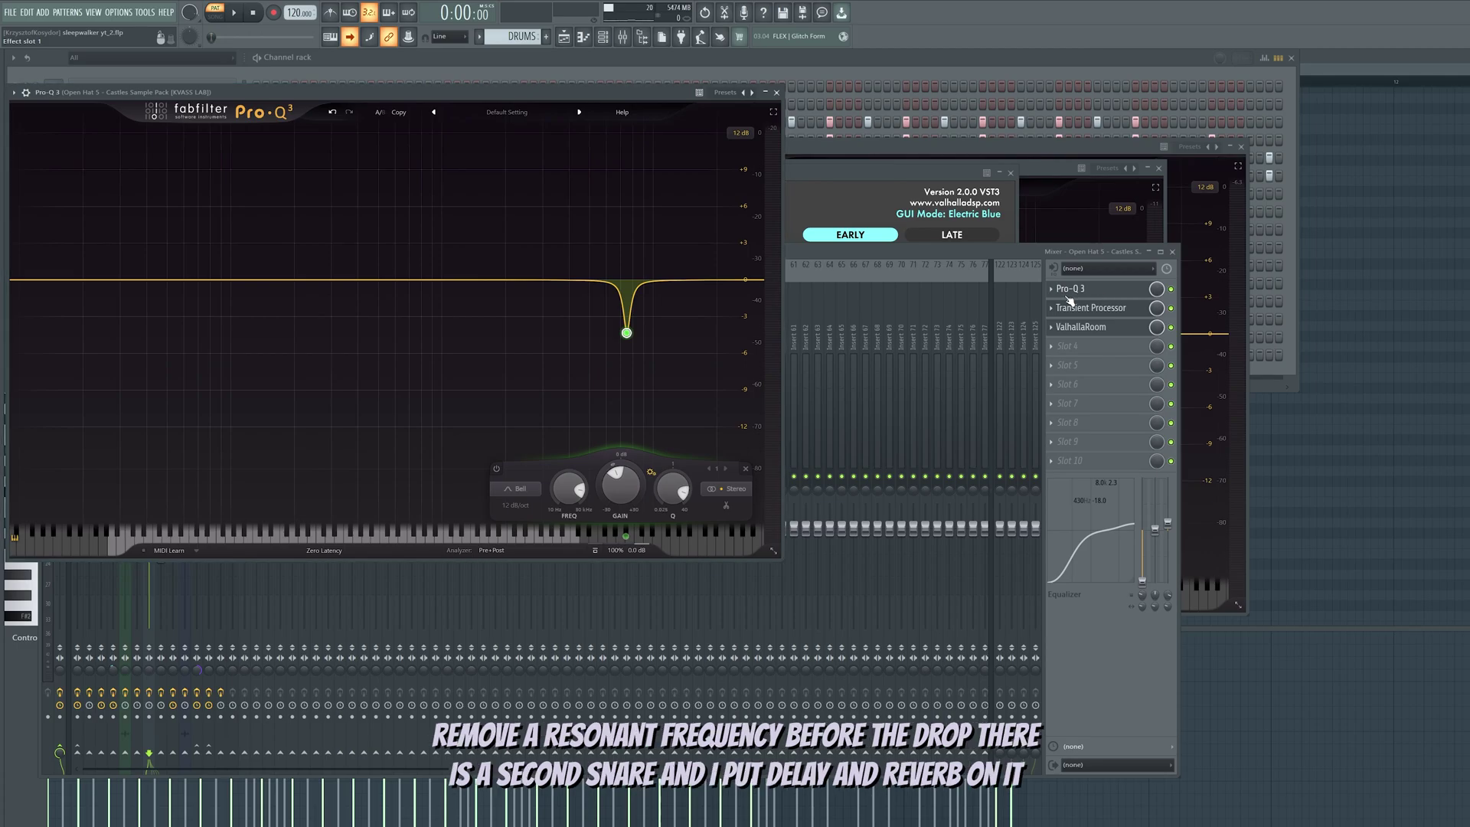
Preview the Snare 2 sample and inspect its Fruity Delay 3 and VintageVerb effects.
{"action": "left_click", "coordinate": [932, 61]}
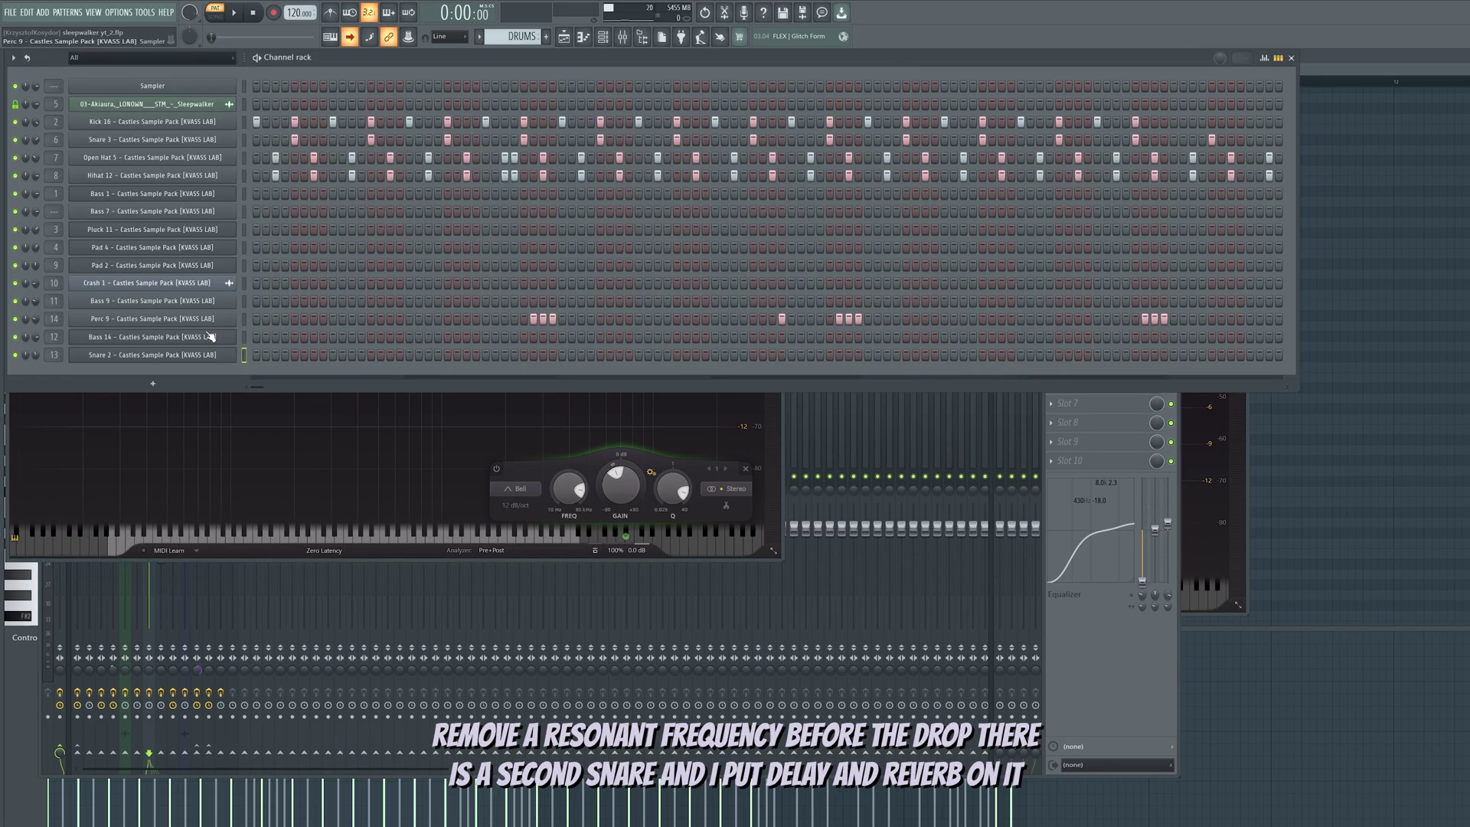
{"action": "left_click", "coordinate": [204, 358]}
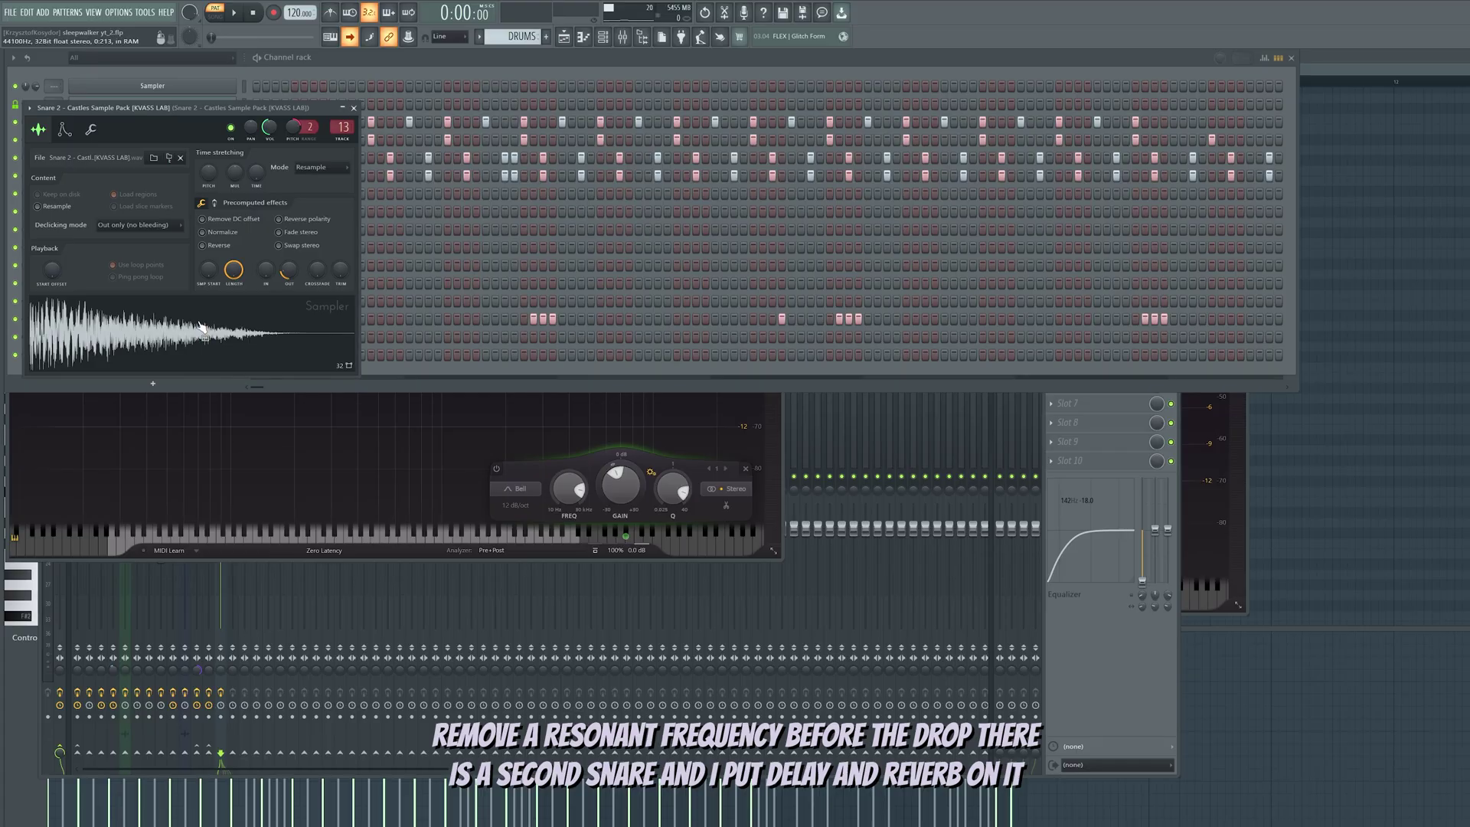
{"action": "left_click", "coordinate": [203, 328]}
{"action": "key", "text": "F9"}
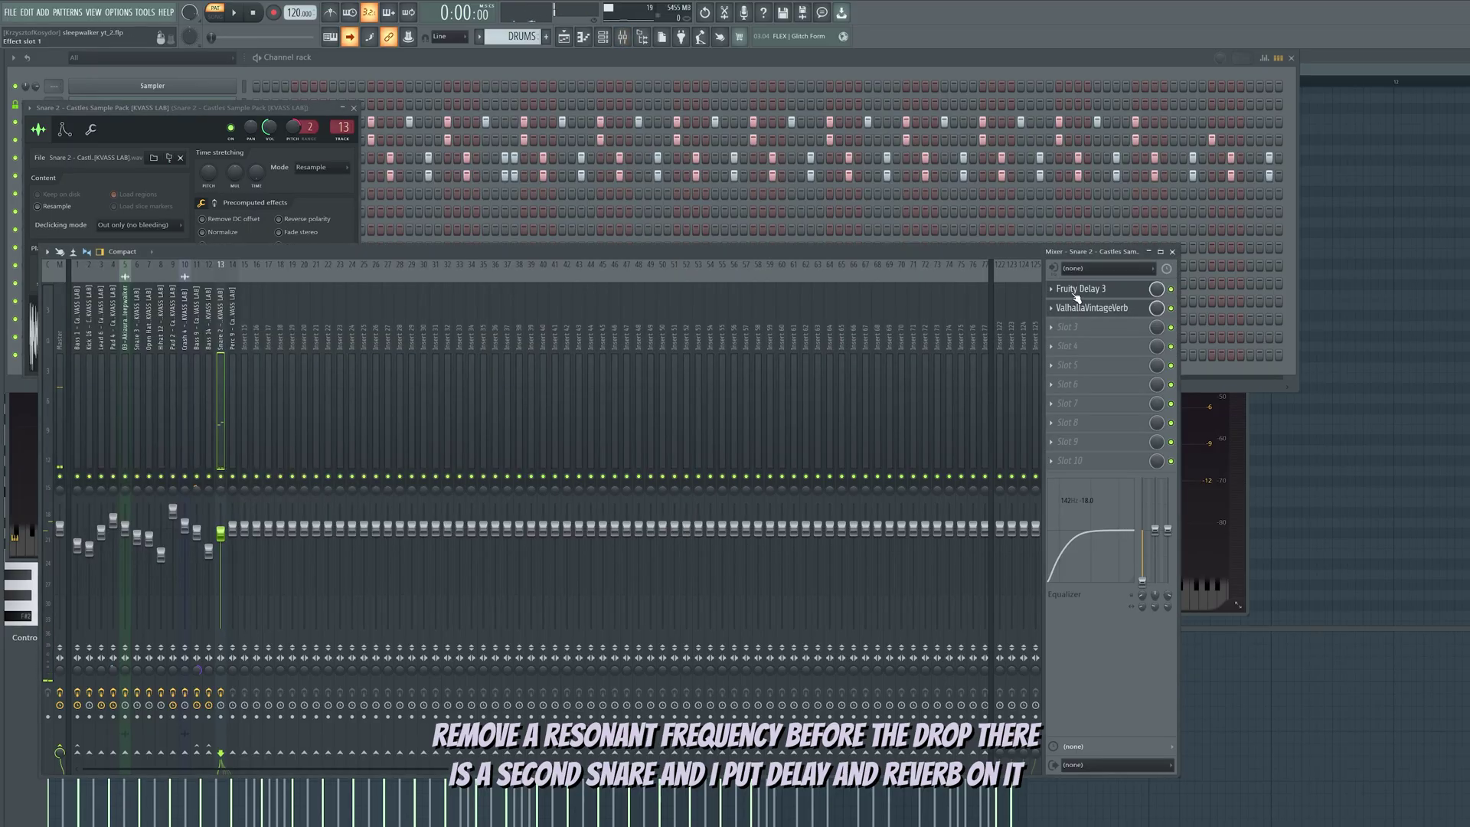
{"action": "left_click", "coordinate": [1076, 294]}
{"action": "left_click", "coordinate": [1084, 307]}
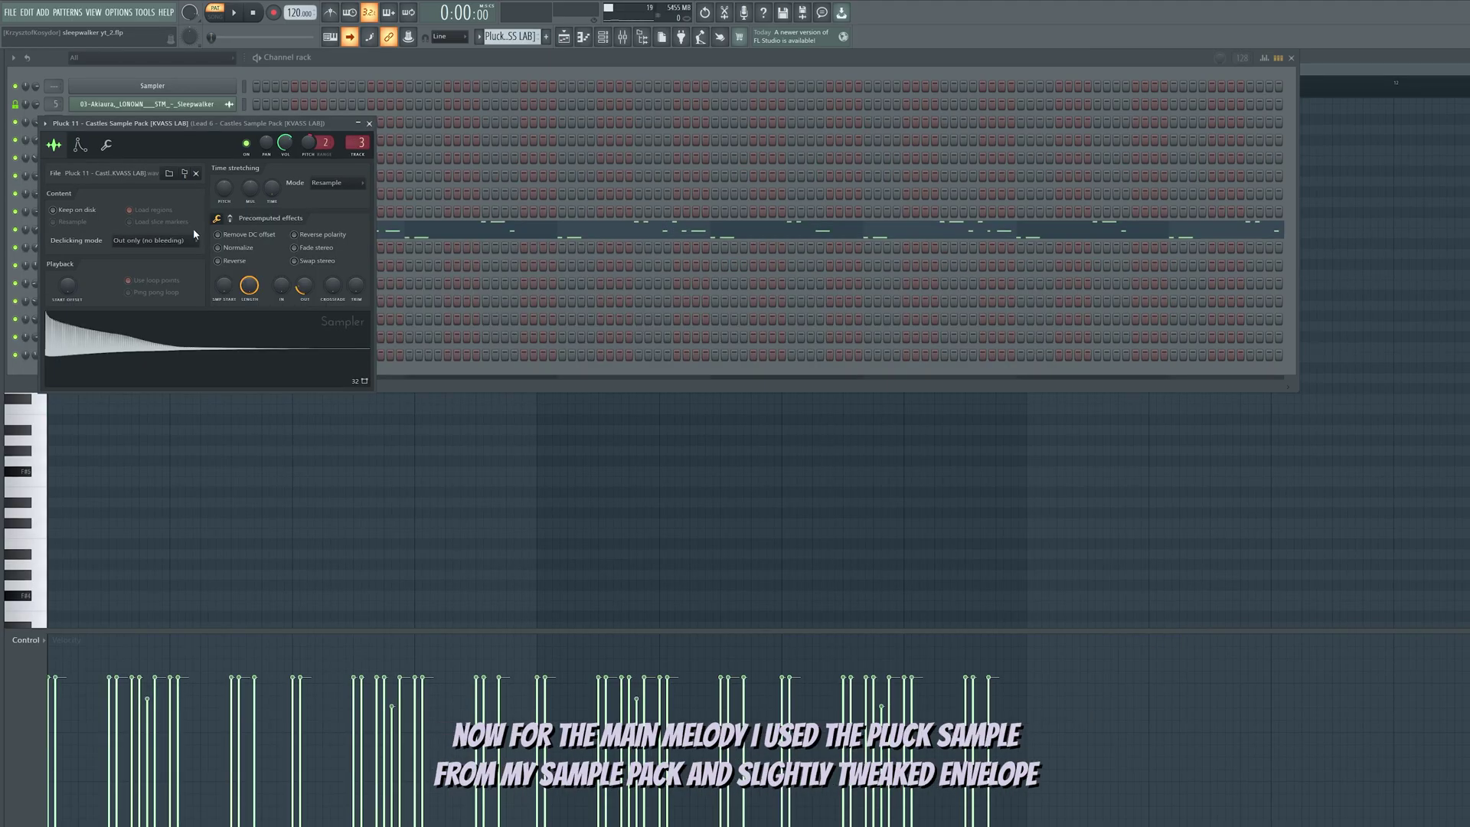
View the Pluck 11 volume envelope and play the pluck melody in the piano roll.
{"action": "left_click", "coordinate": [87, 145]}
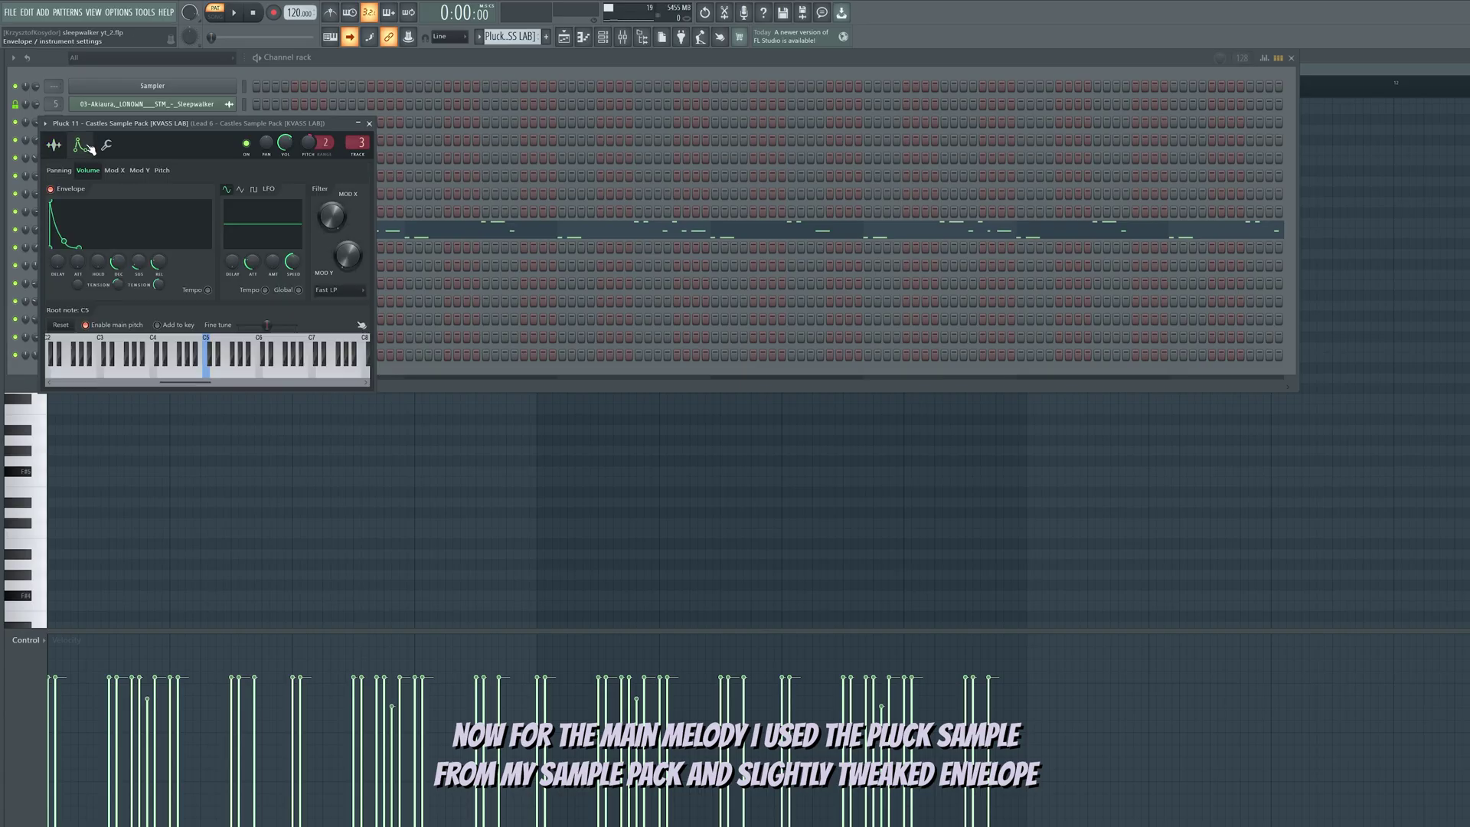
{"action": "key", "text": "space"}
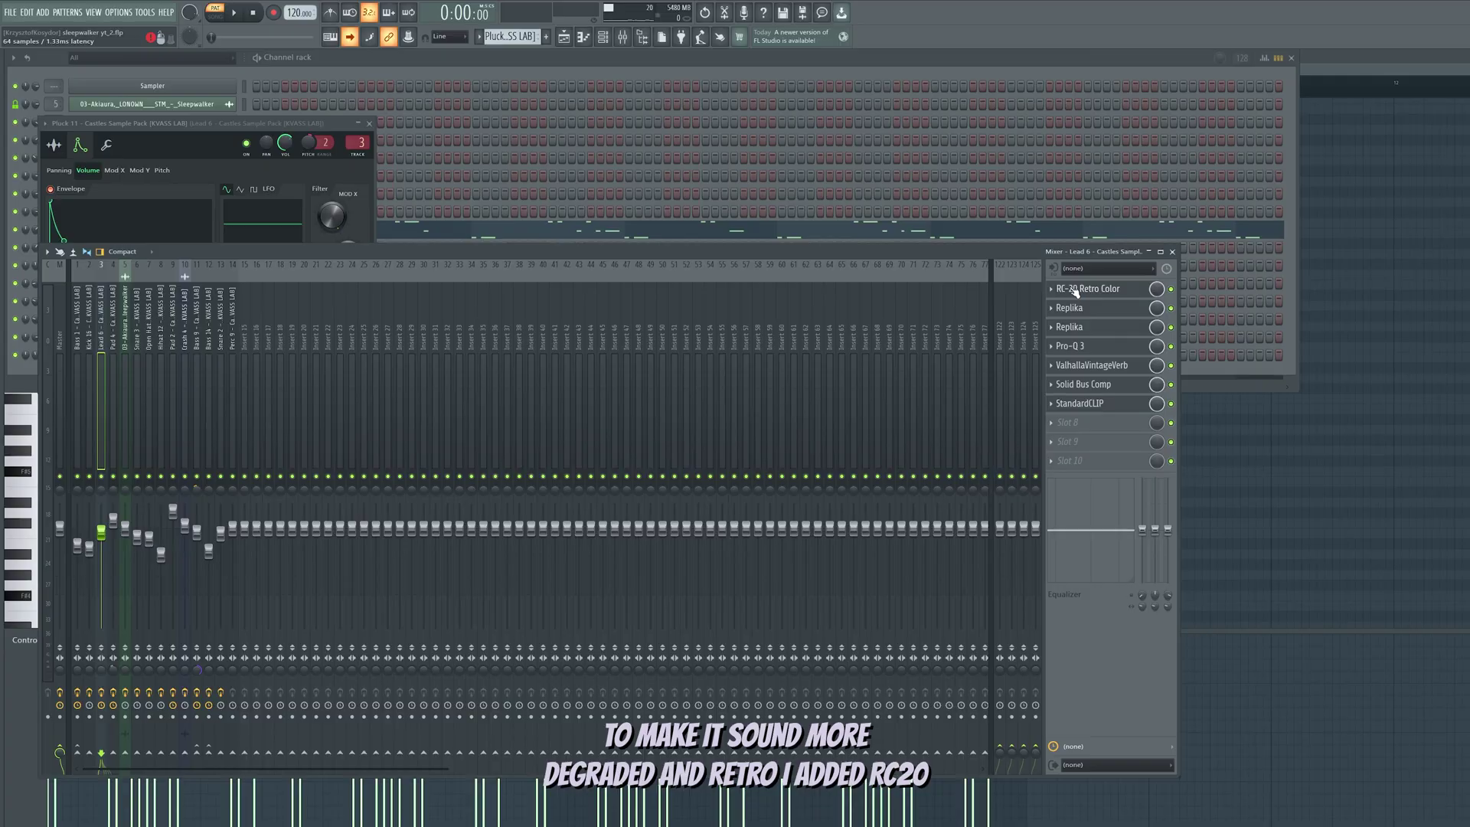
Inspect Lead 6's RC-20, both Replikas, Pro-Q 3, ValhallaVintageVerb and Solid Bus Comp.
{"action": "left_click", "coordinate": [1076, 289]}
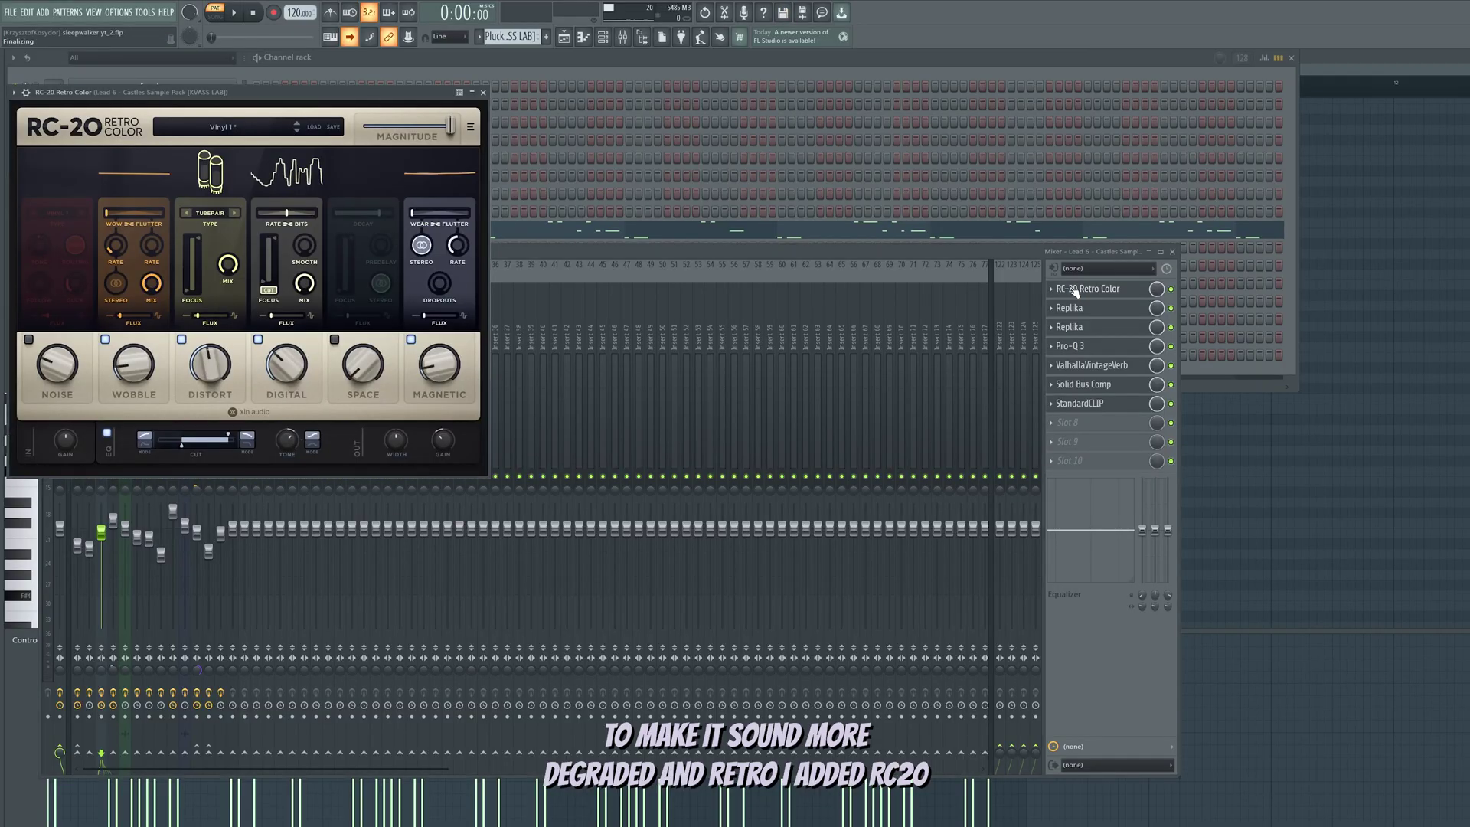
{"action": "left_click", "coordinate": [1072, 308]}
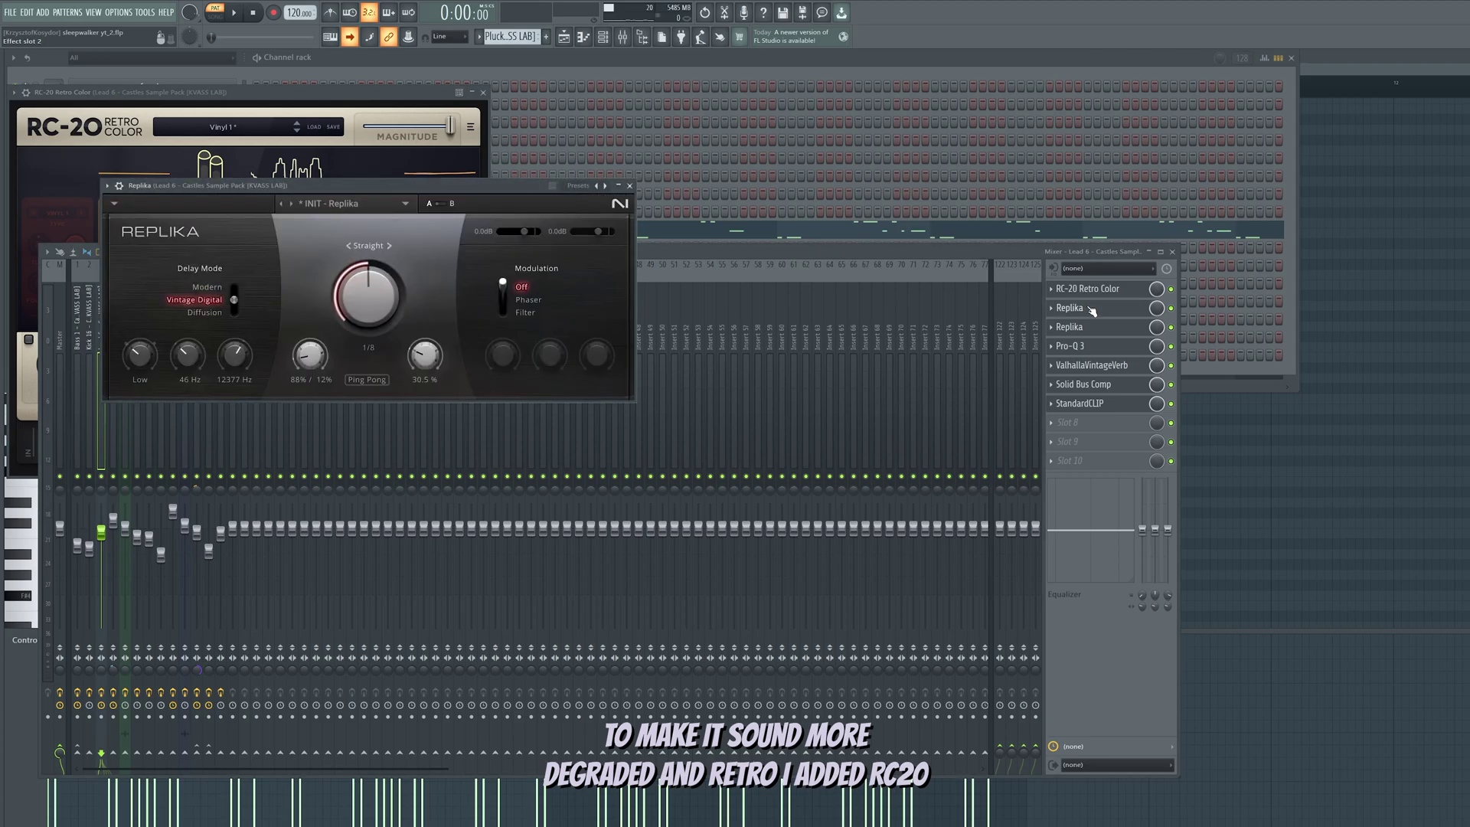
{"action": "left_click", "coordinate": [1098, 327]}
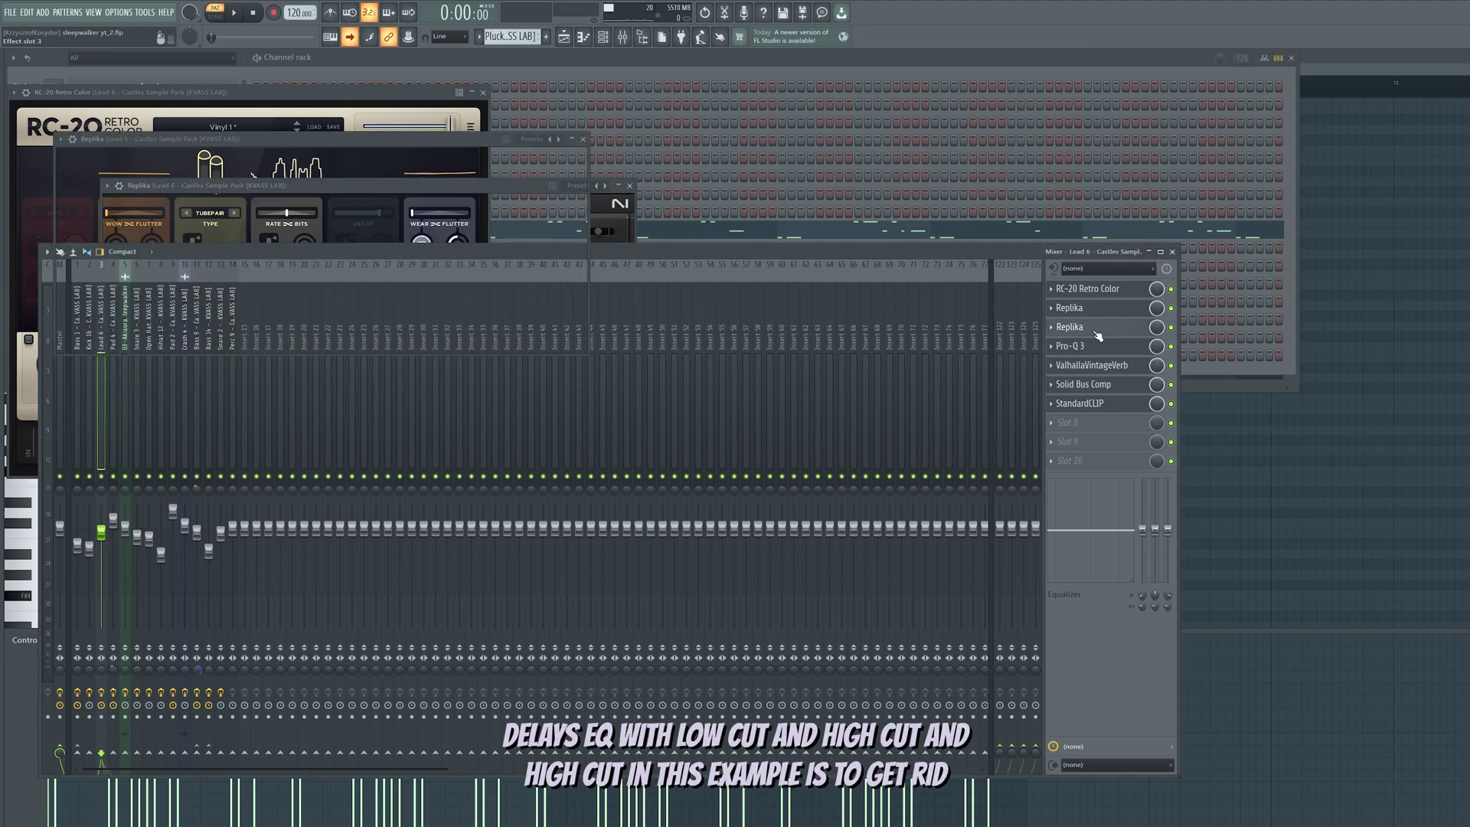
{"action": "left_click", "coordinate": [1095, 347]}
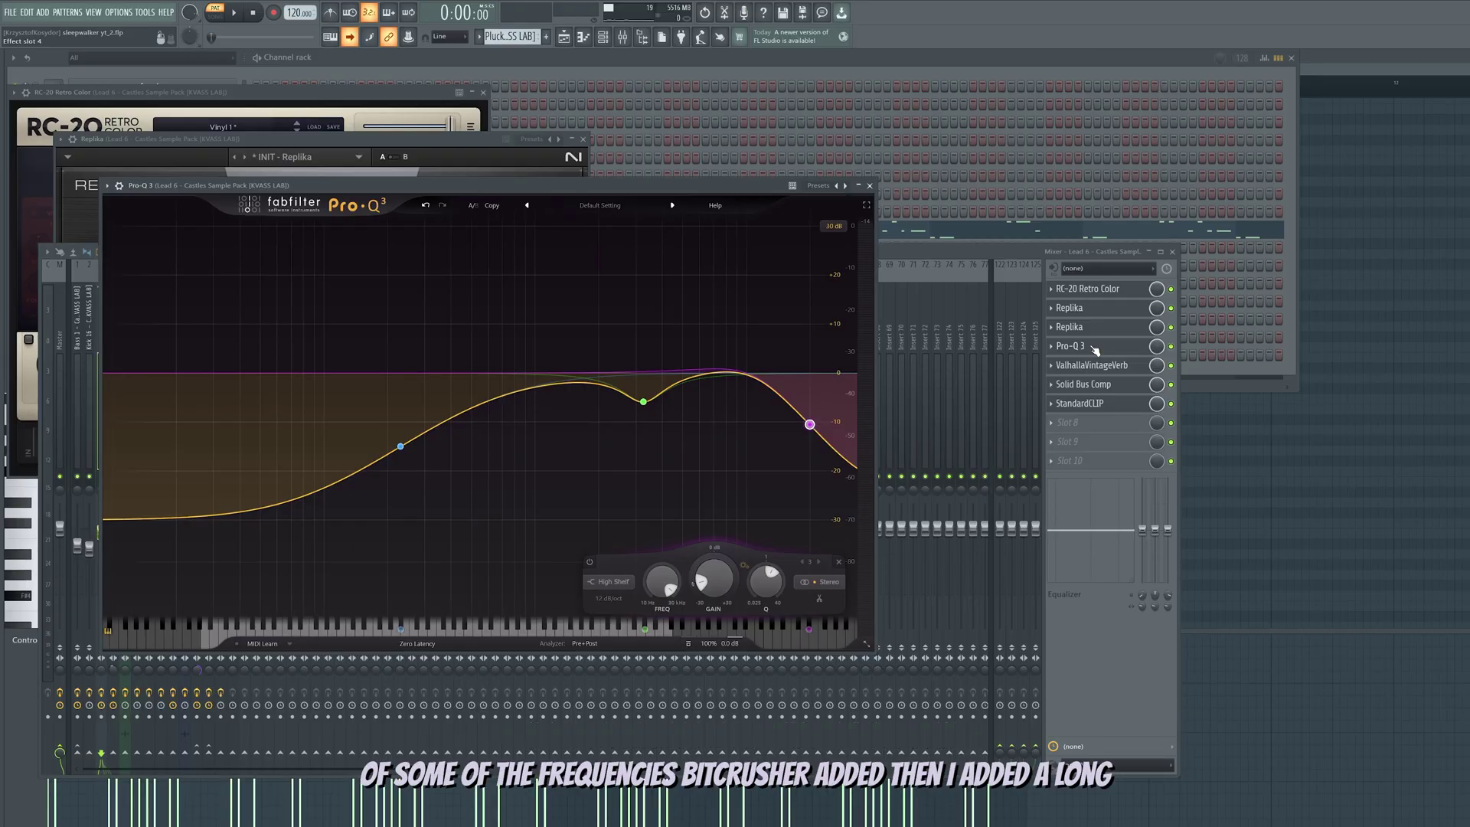
{"action": "left_click", "coordinate": [1107, 365]}
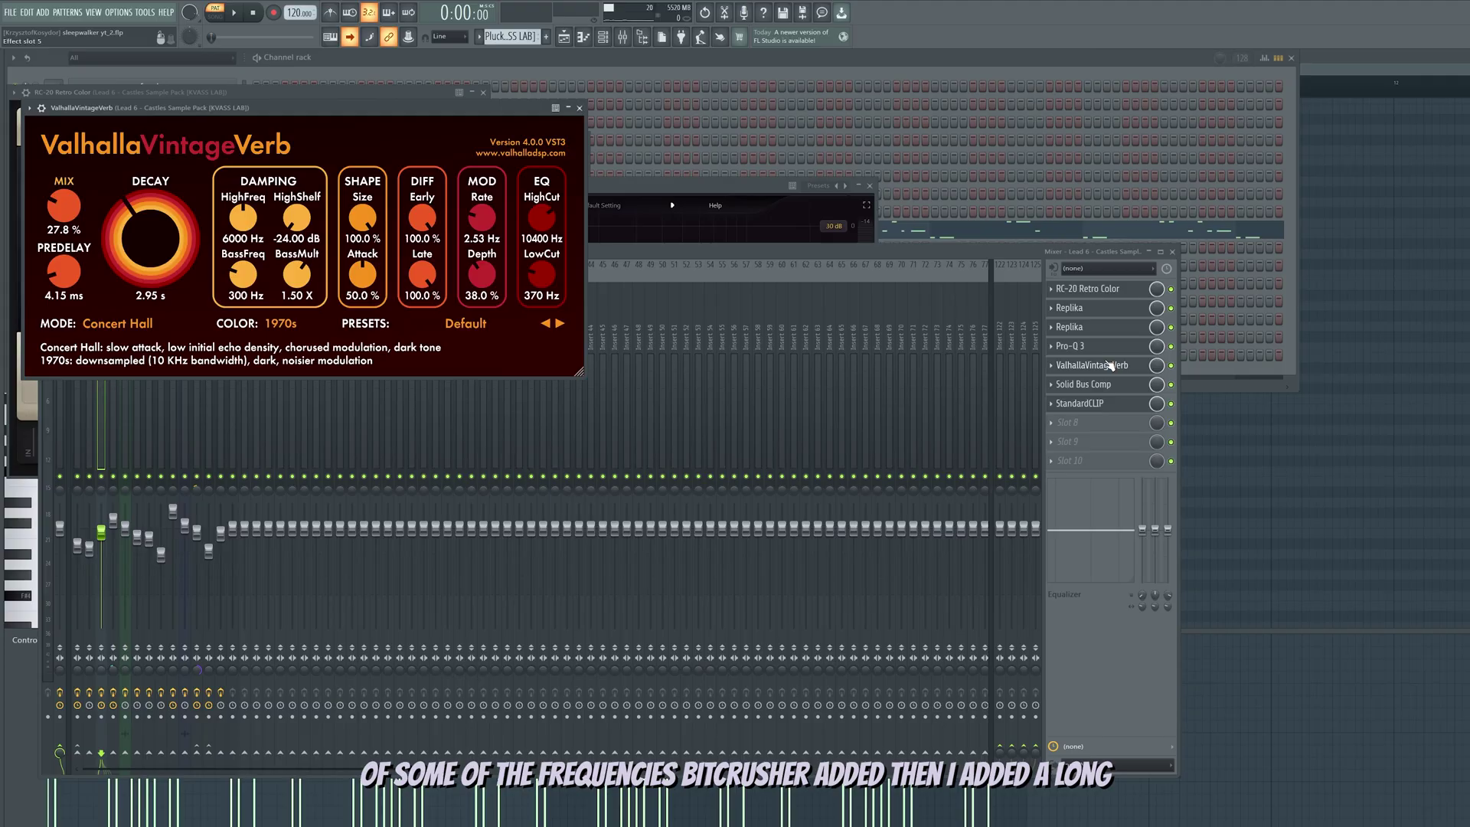
{"action": "left_click", "coordinate": [1114, 385]}
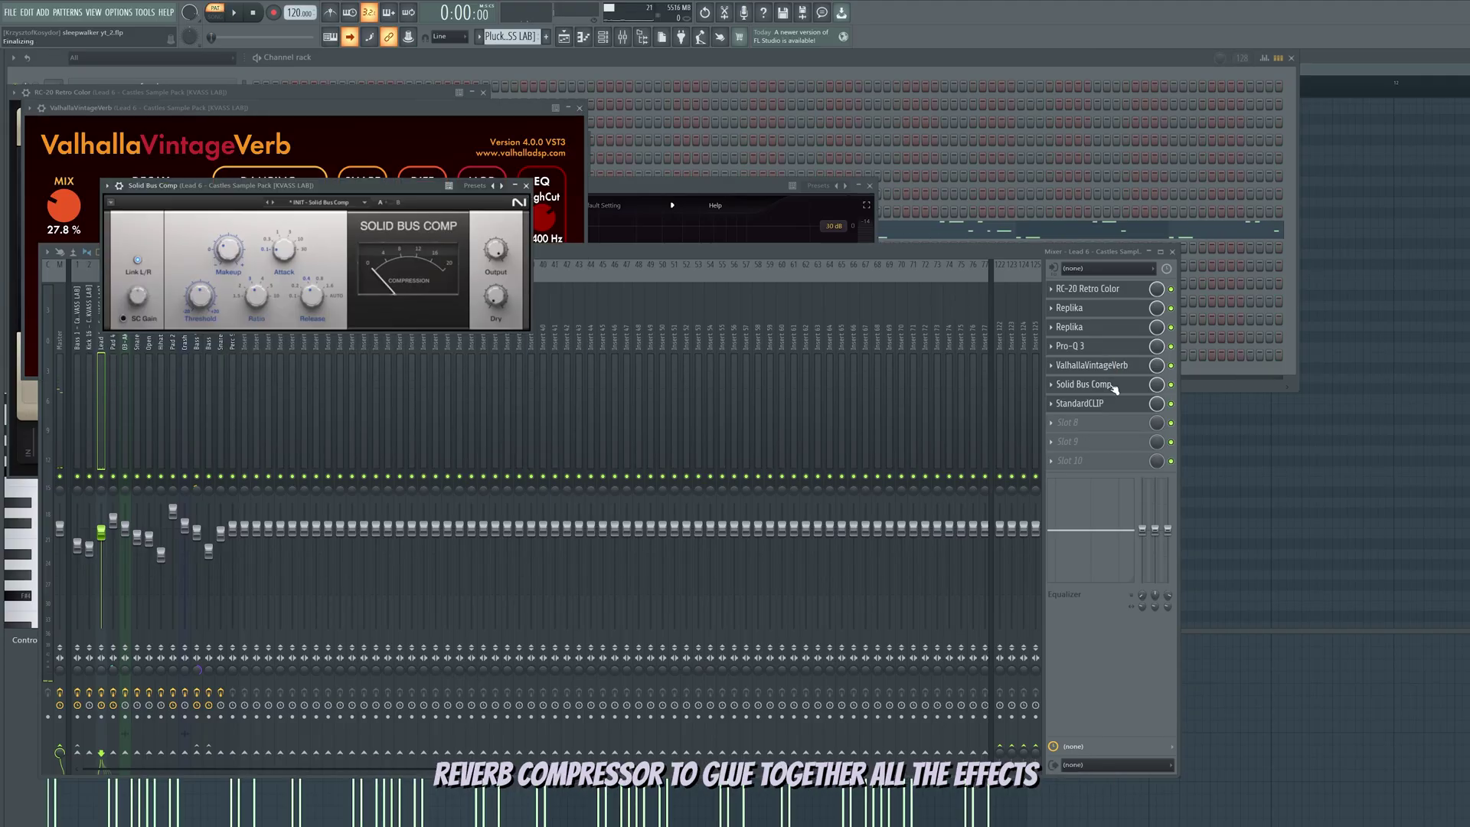
Play the processed lead, check the StandardCLIP clipper, then stop playback.
{"action": "key", "text": "space"}
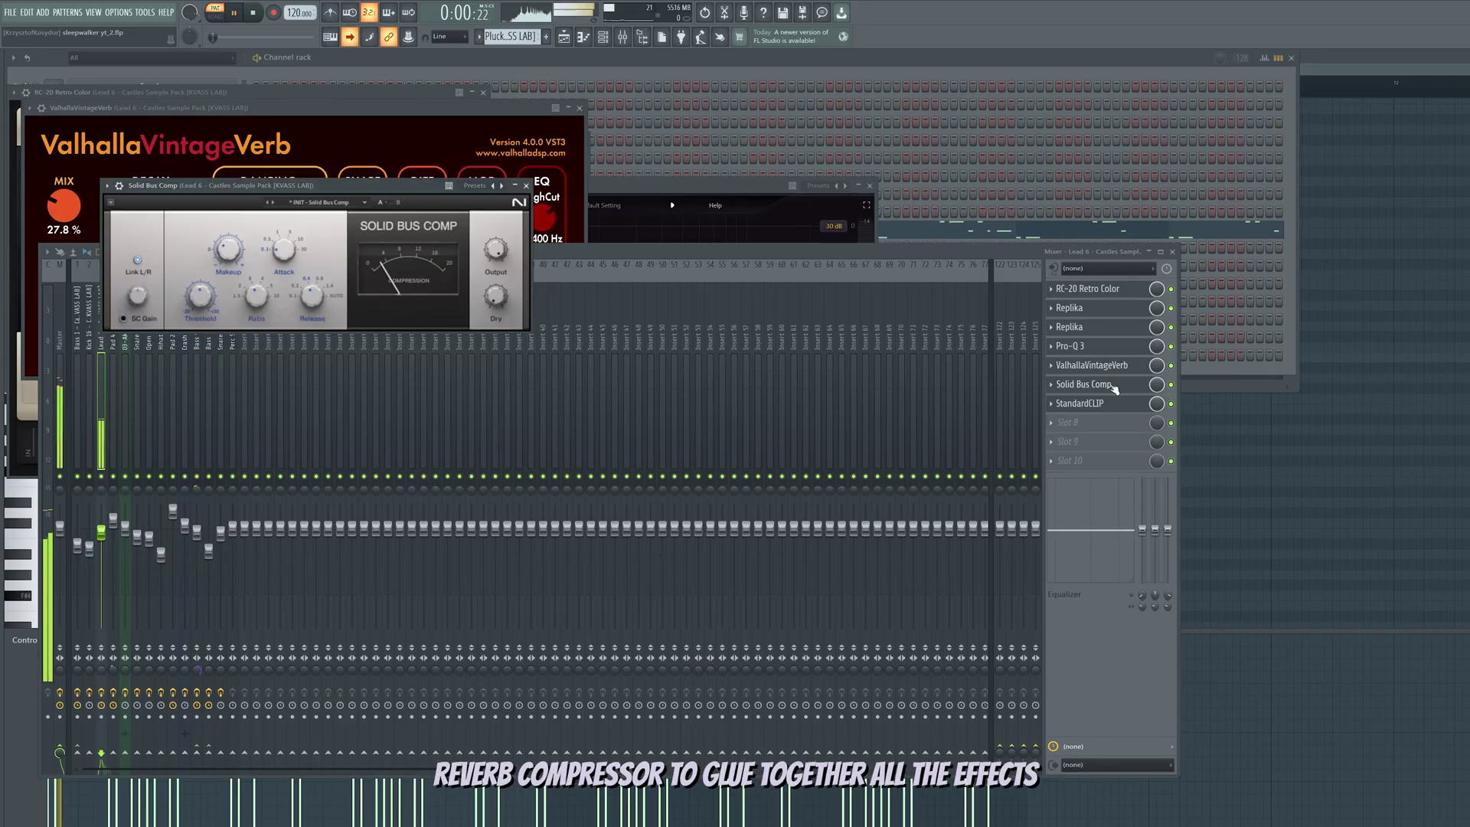
{"action": "left_click", "coordinate": [1122, 405]}
{"action": "left_click", "coordinate": [1122, 406]}
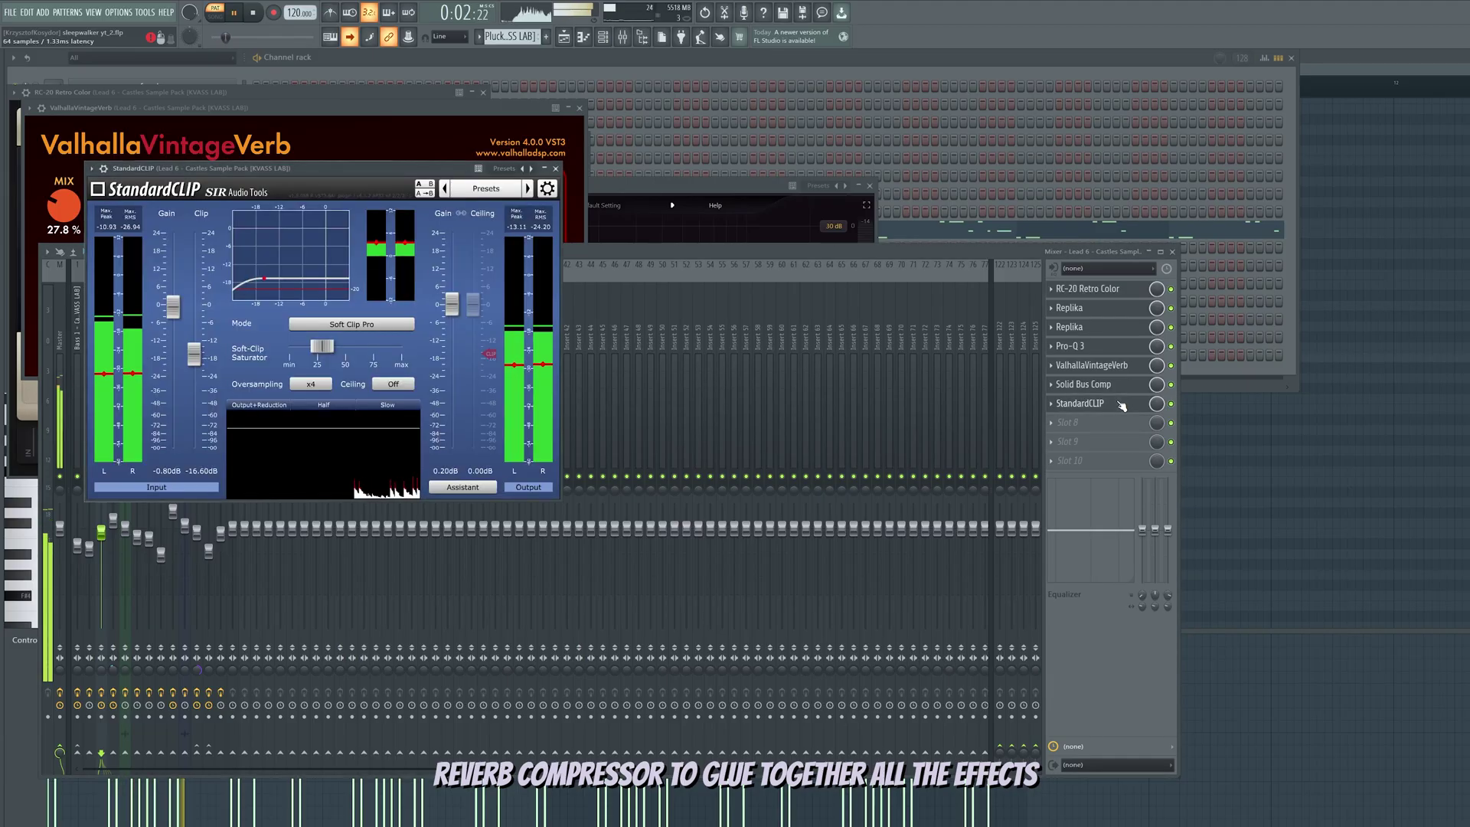
{"action": "key", "text": "space"}
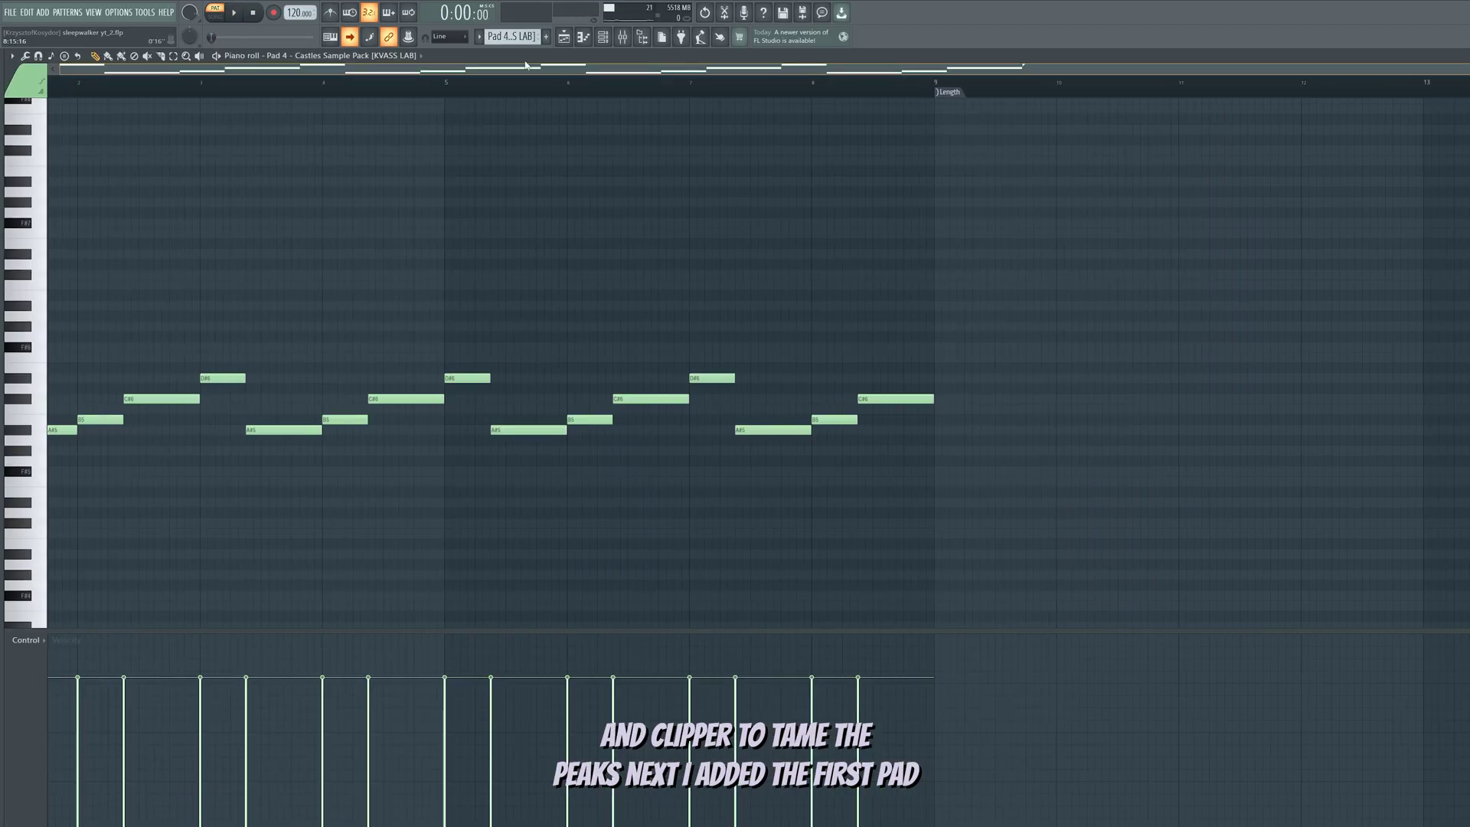
Play the Pad 4 melody with the velocity pane collapsed, then open the Pad 4 sampler.
{"action": "scroll", "coordinate": [521, 230], "scroll_direction": "up", "scroll_amount": 1}
{"action": "scroll", "coordinate": [755, 256], "scroll_direction": "down", "scroll_amount": 1}
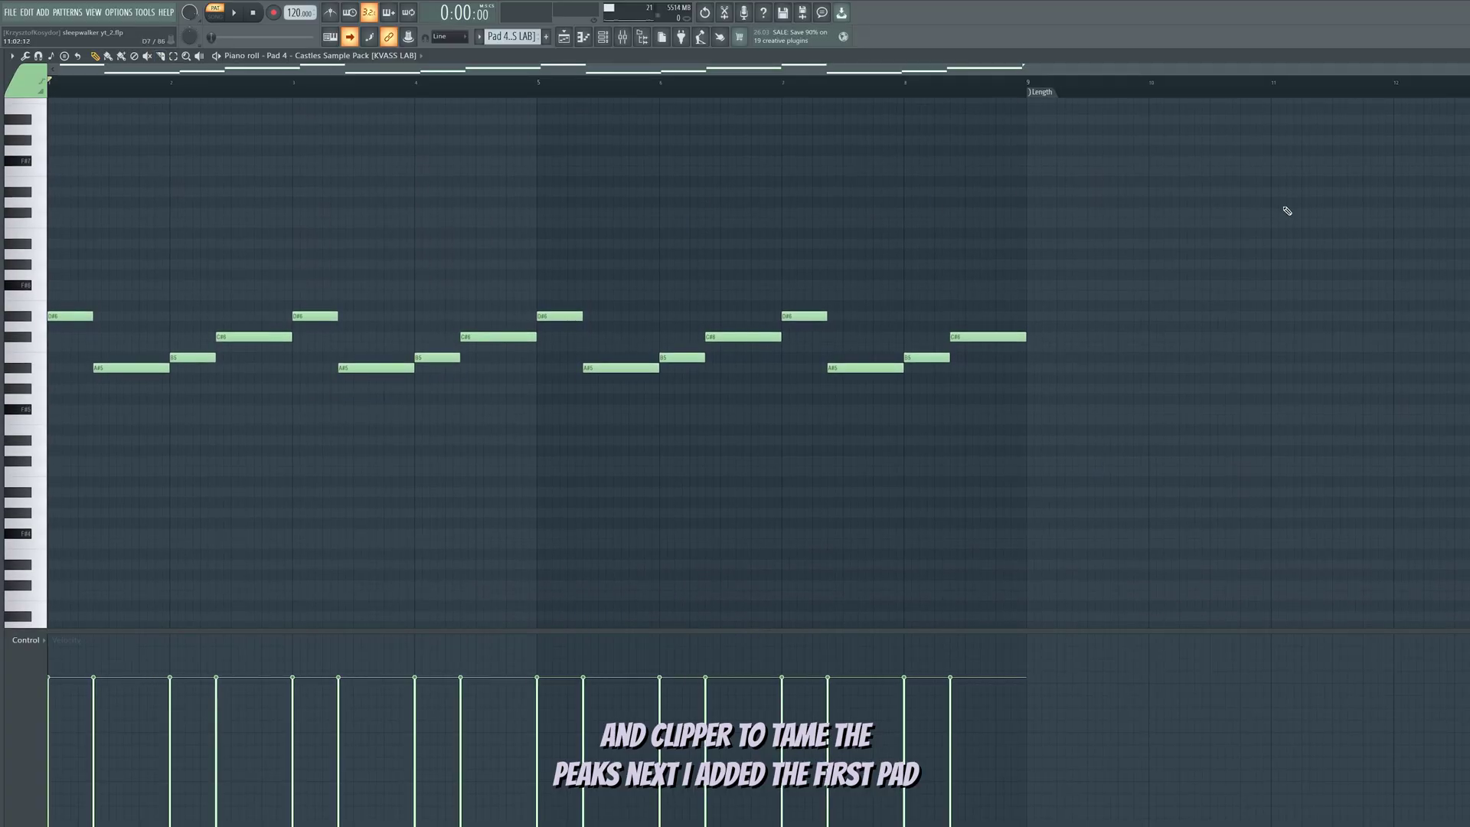
{"action": "key", "text": "space"}
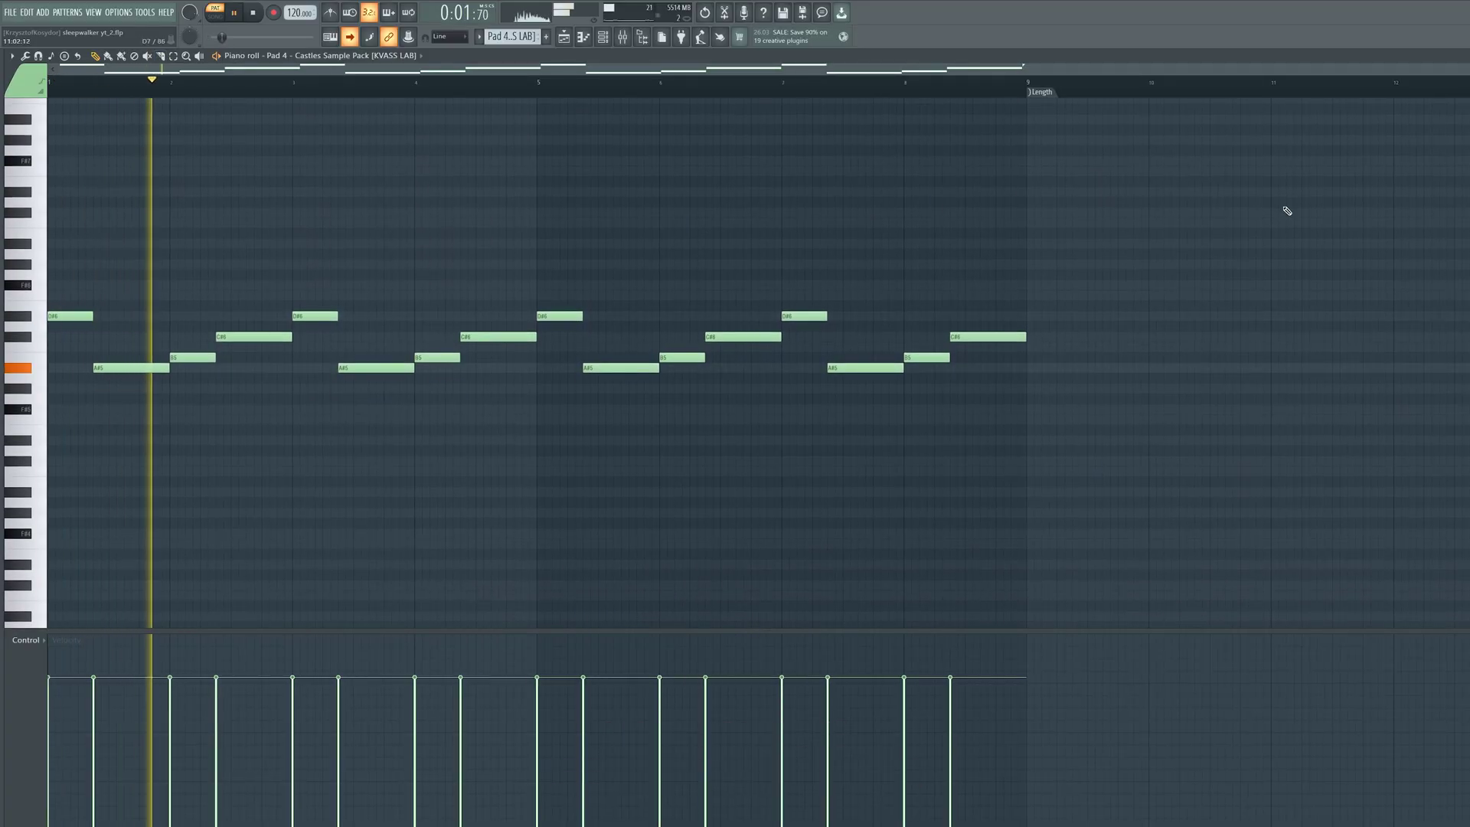
{"action": "left_click_drag", "start_coordinate": [1010, 630], "coordinate": [1011, 826]}
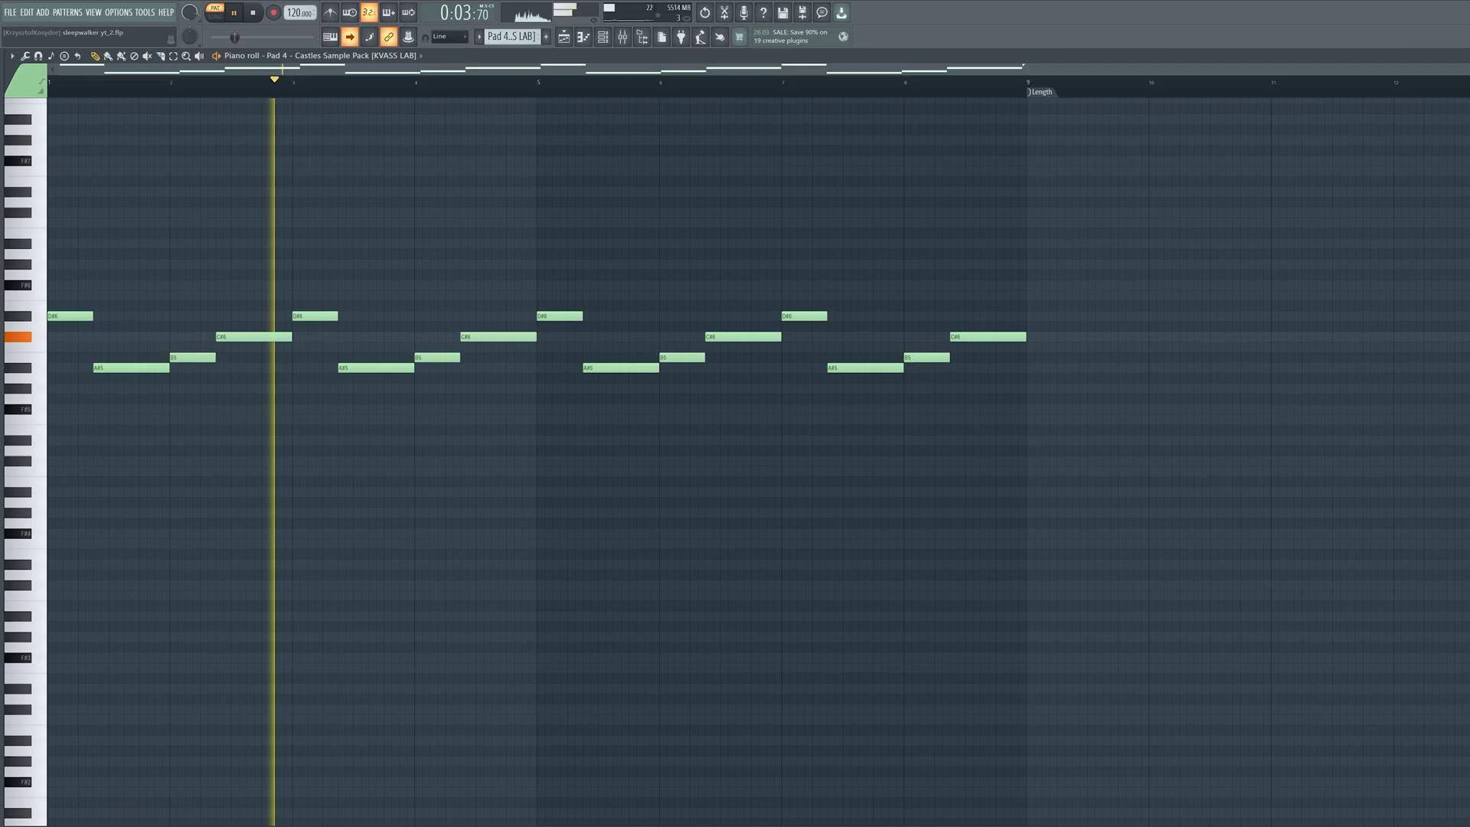
{"action": "scroll", "coordinate": [1225, 559], "scroll_direction": "up", "scroll_amount": 3}
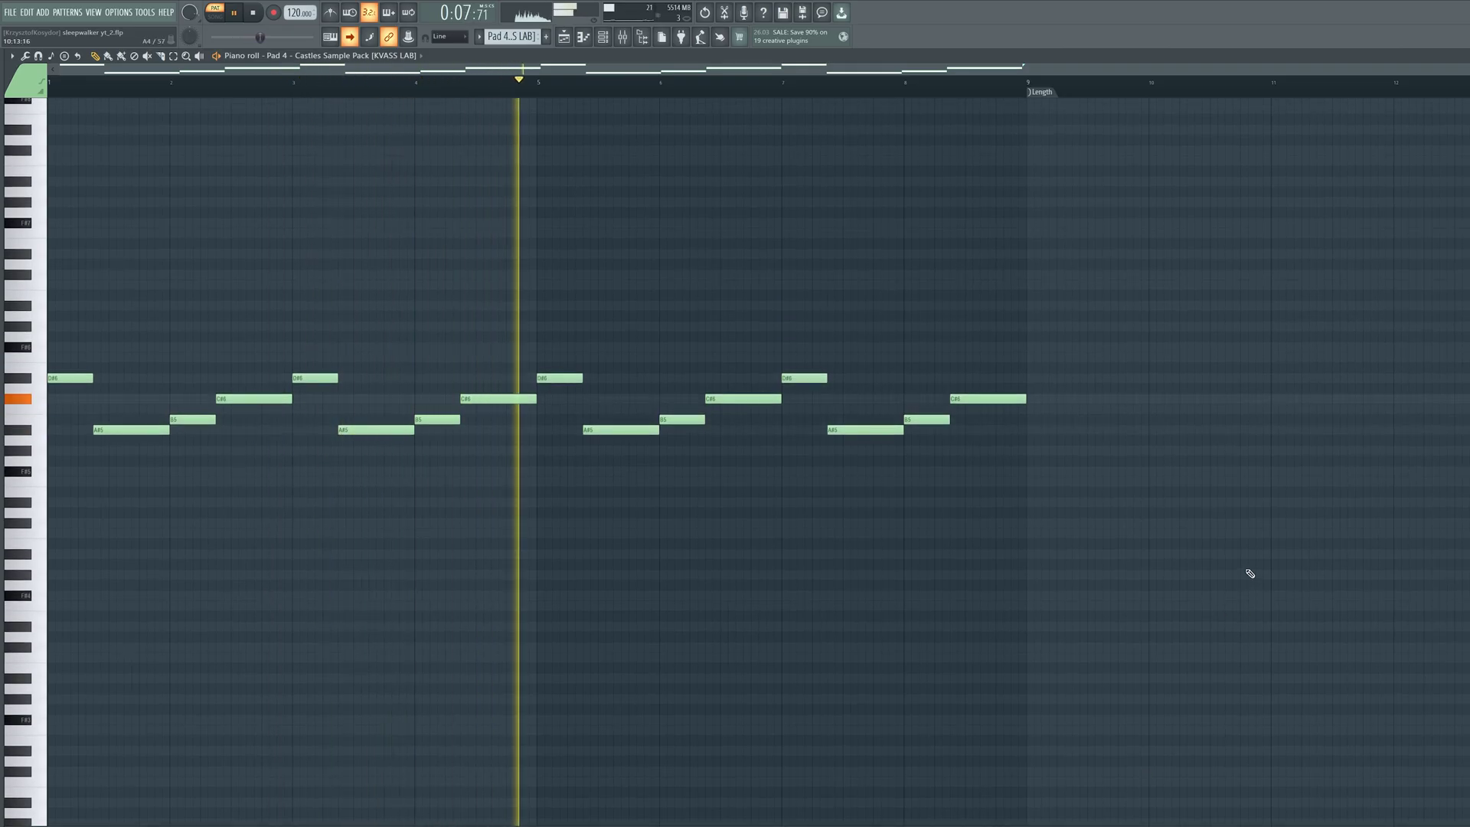
{"action": "key", "text": "space"}
{"action": "key", "text": "F6"}
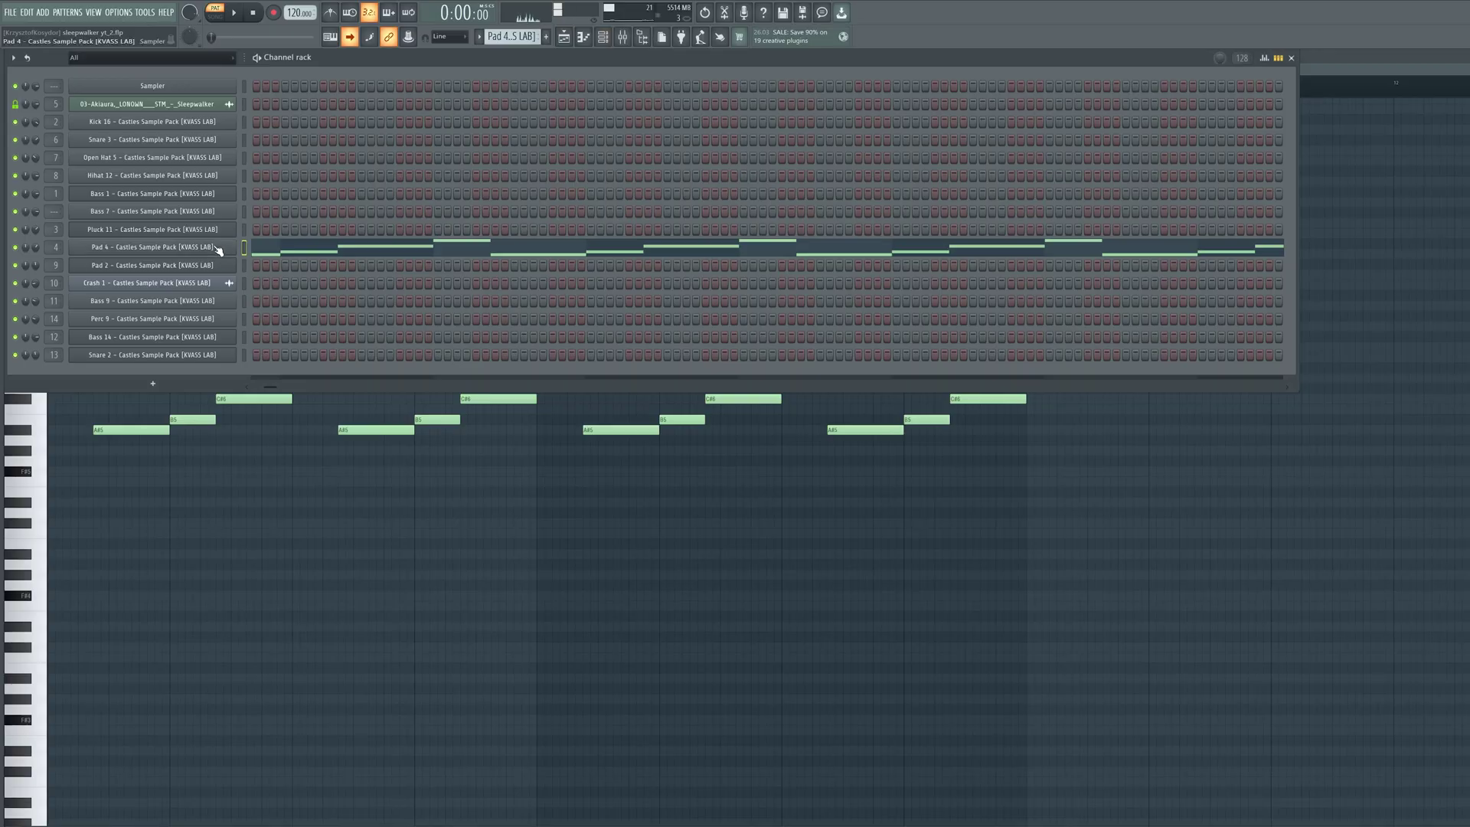
{"action": "left_click", "coordinate": [216, 248]}
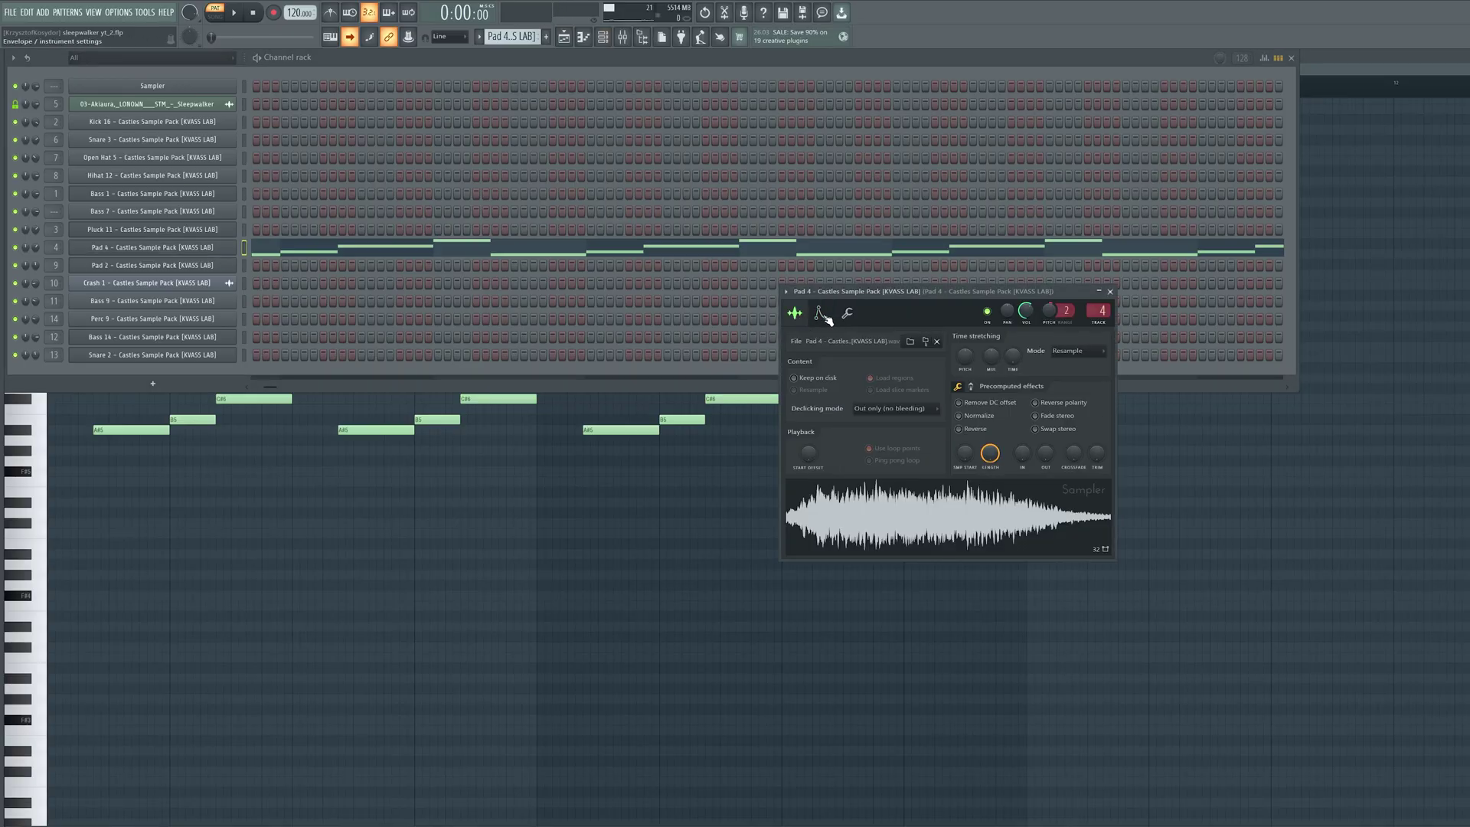
Inspect Pad 4's RC-20, Fruity Chorus, Fruity Parametric EQ 2 and Fruity Convolver effects.
{"action": "key", "text": "F9"}
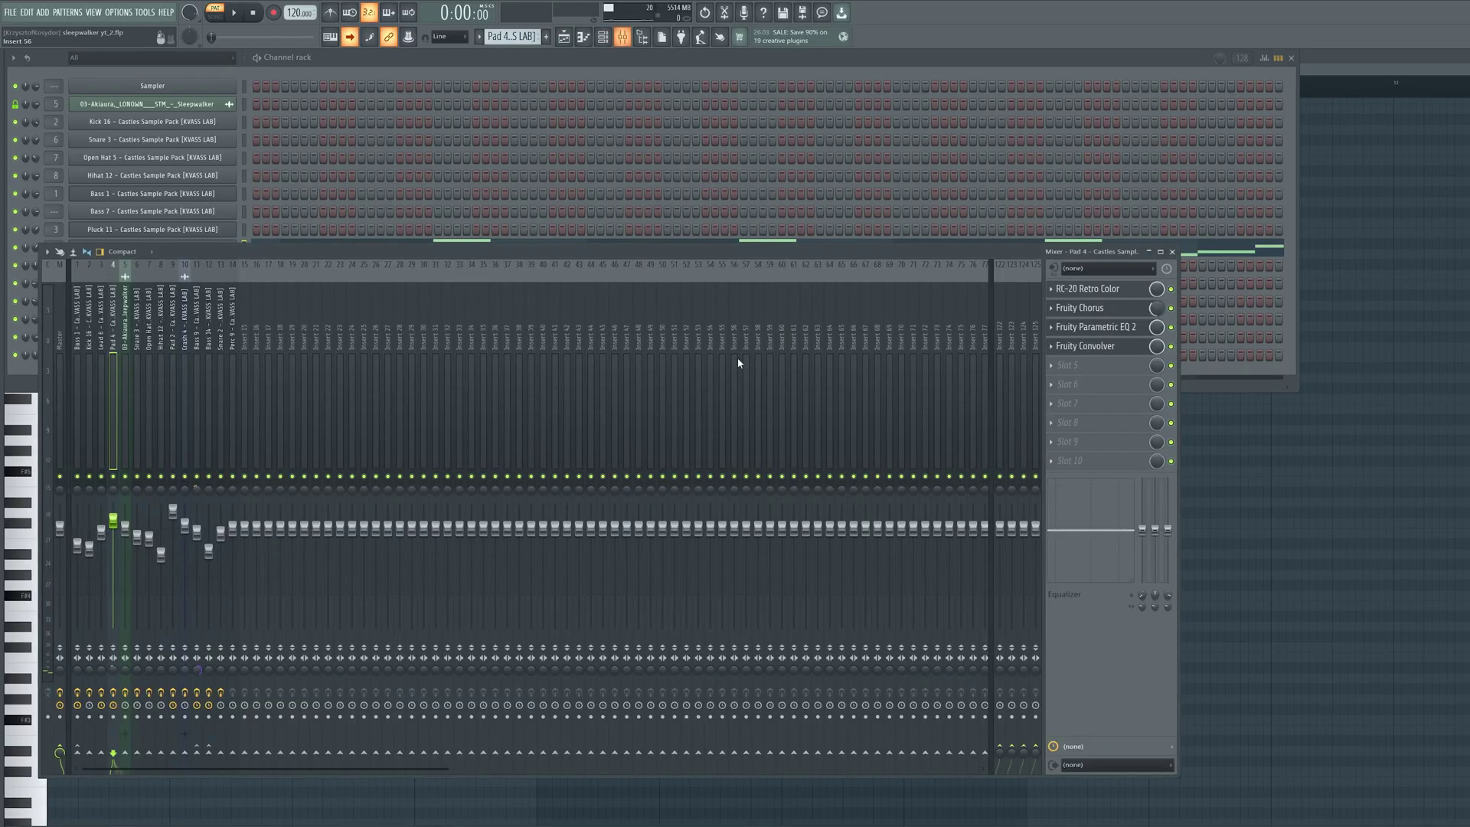
{"action": "left_click", "coordinate": [1114, 291]}
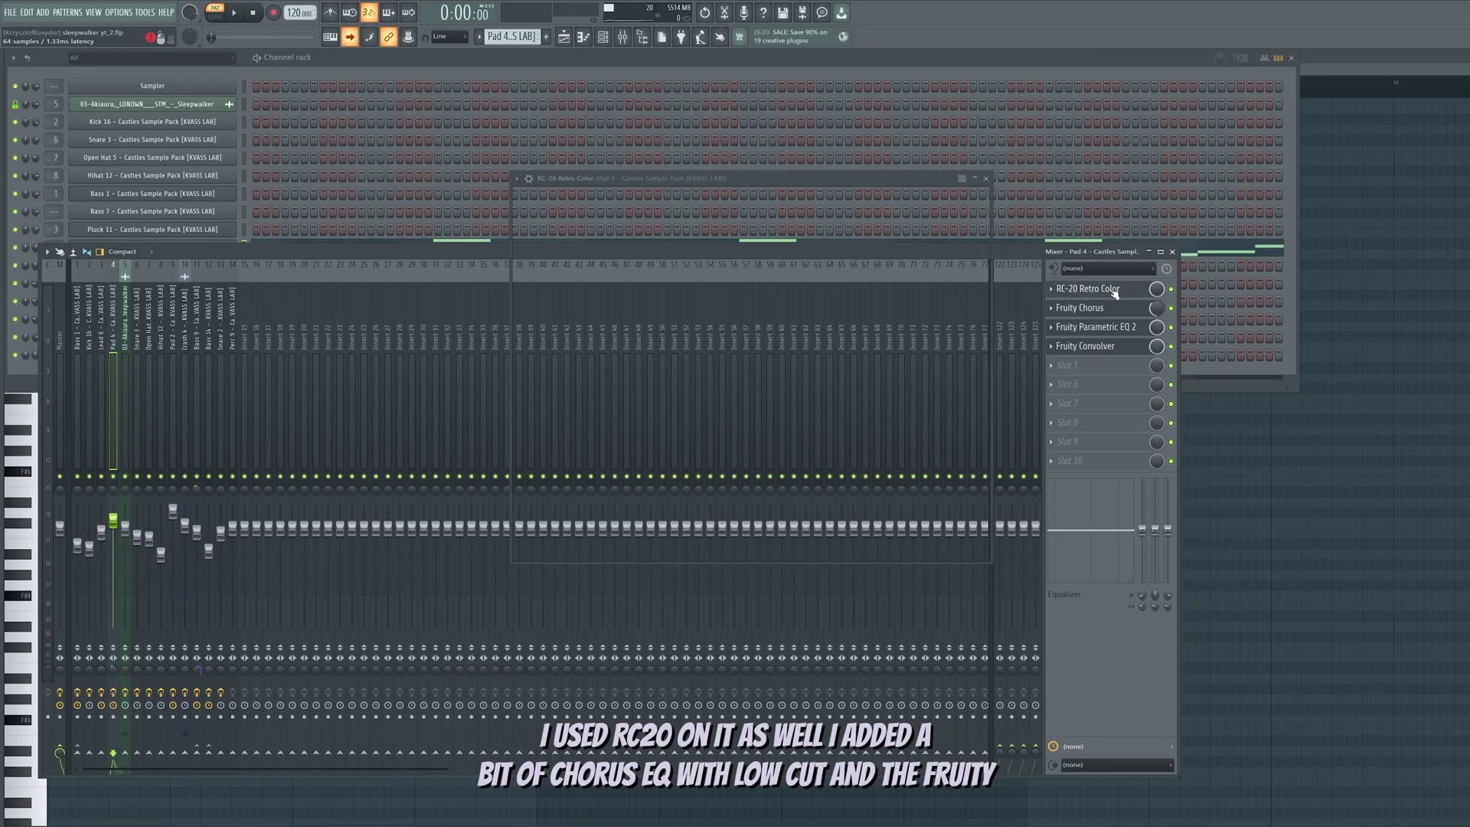
{"action": "left_click", "coordinate": [1128, 313]}
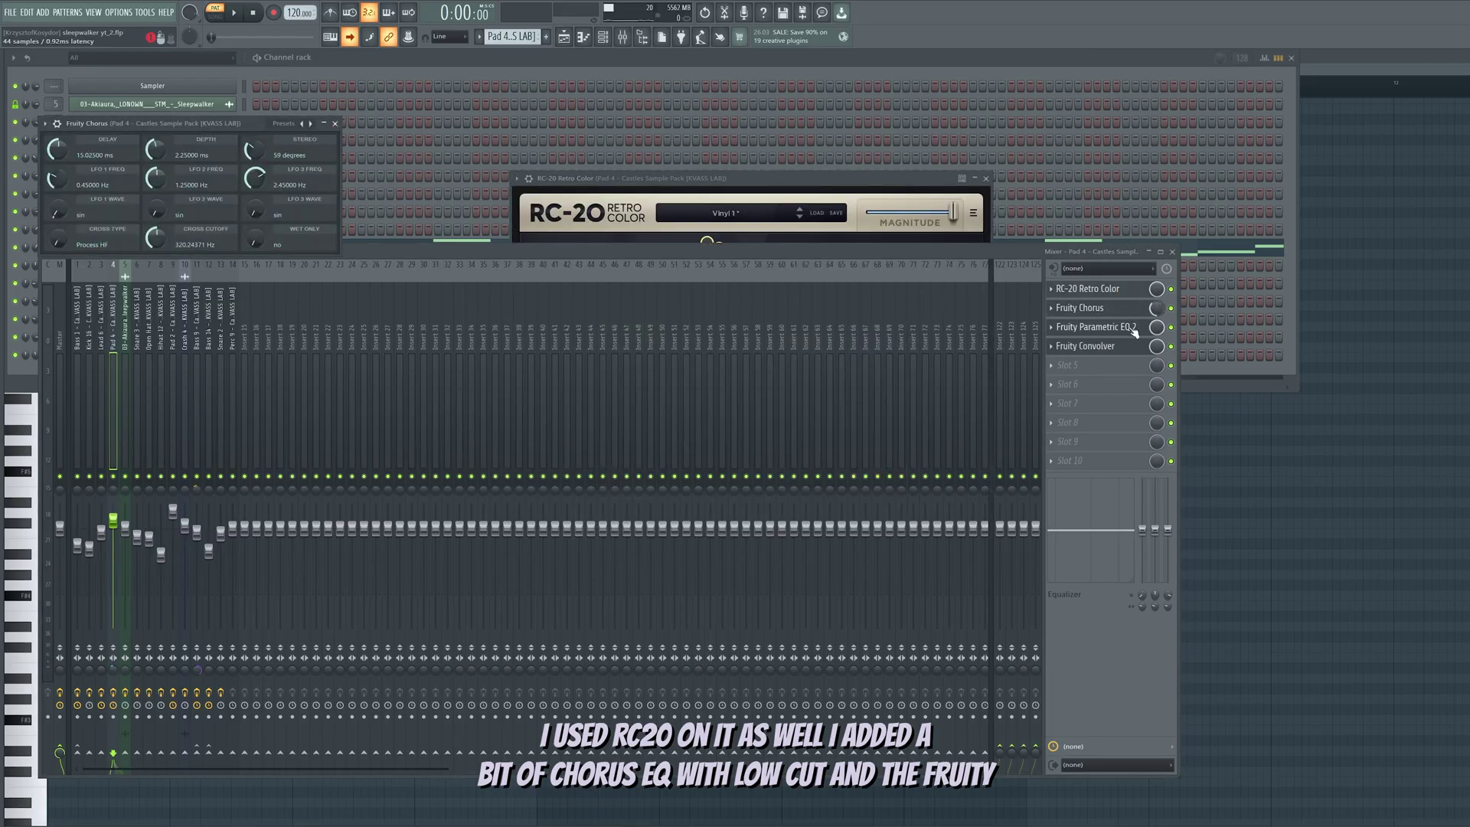
{"action": "left_click", "coordinate": [1133, 329]}
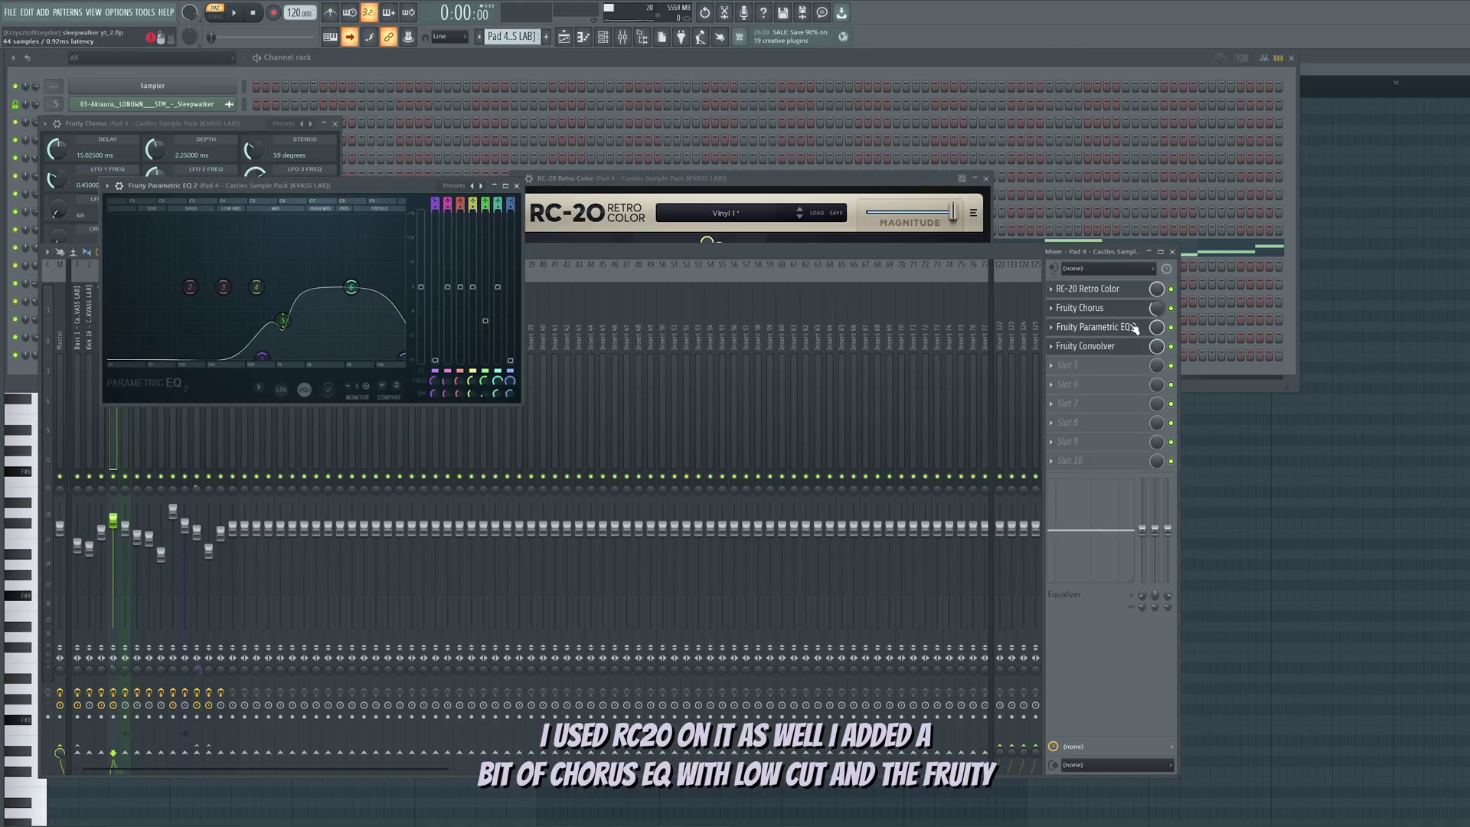
{"action": "left_click", "coordinate": [1125, 348]}
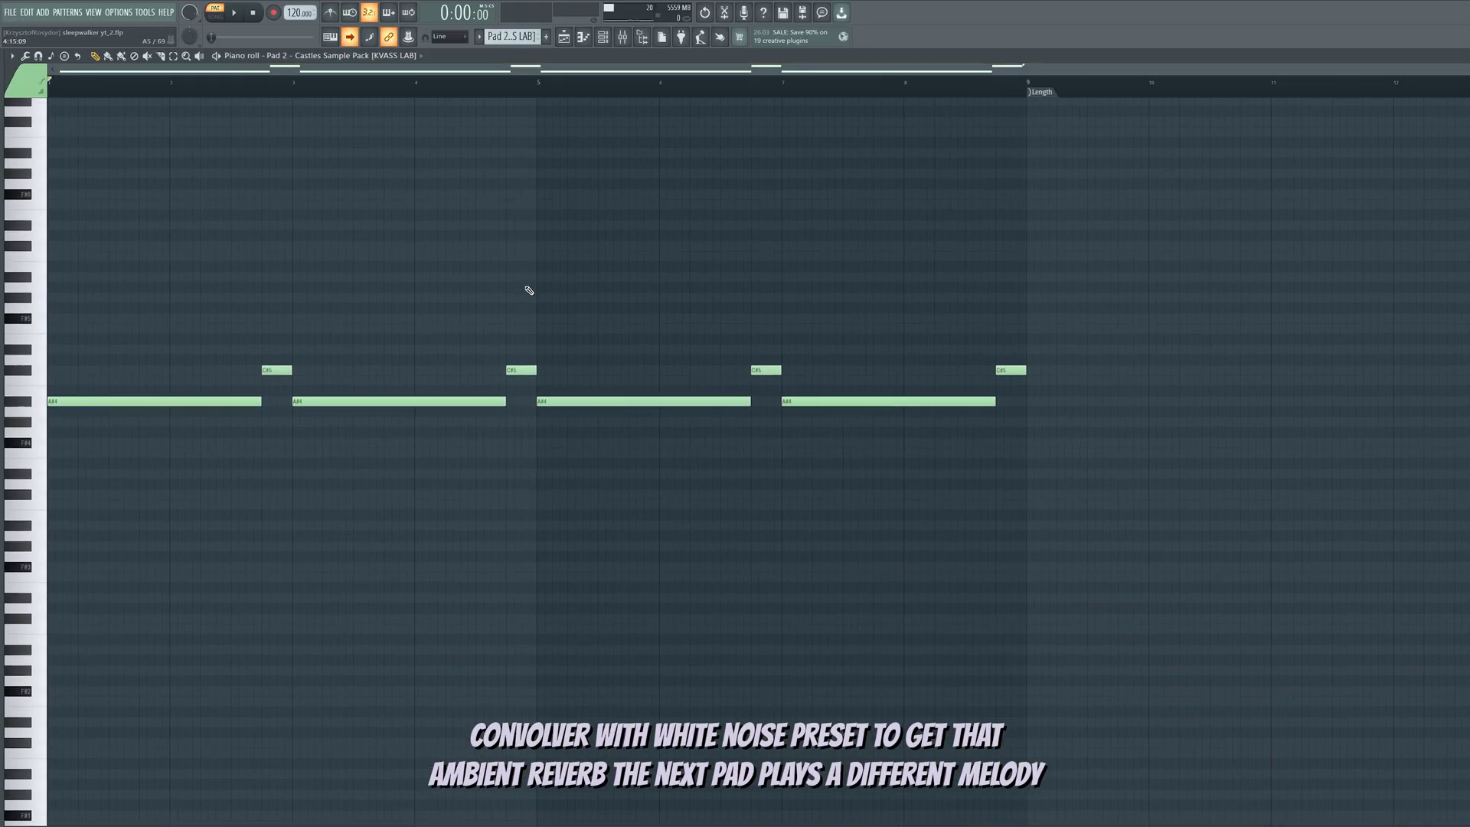
Play the Pad 2 melody and view the Pad 2 sampler settings during playback.
{"action": "key", "text": "space"}
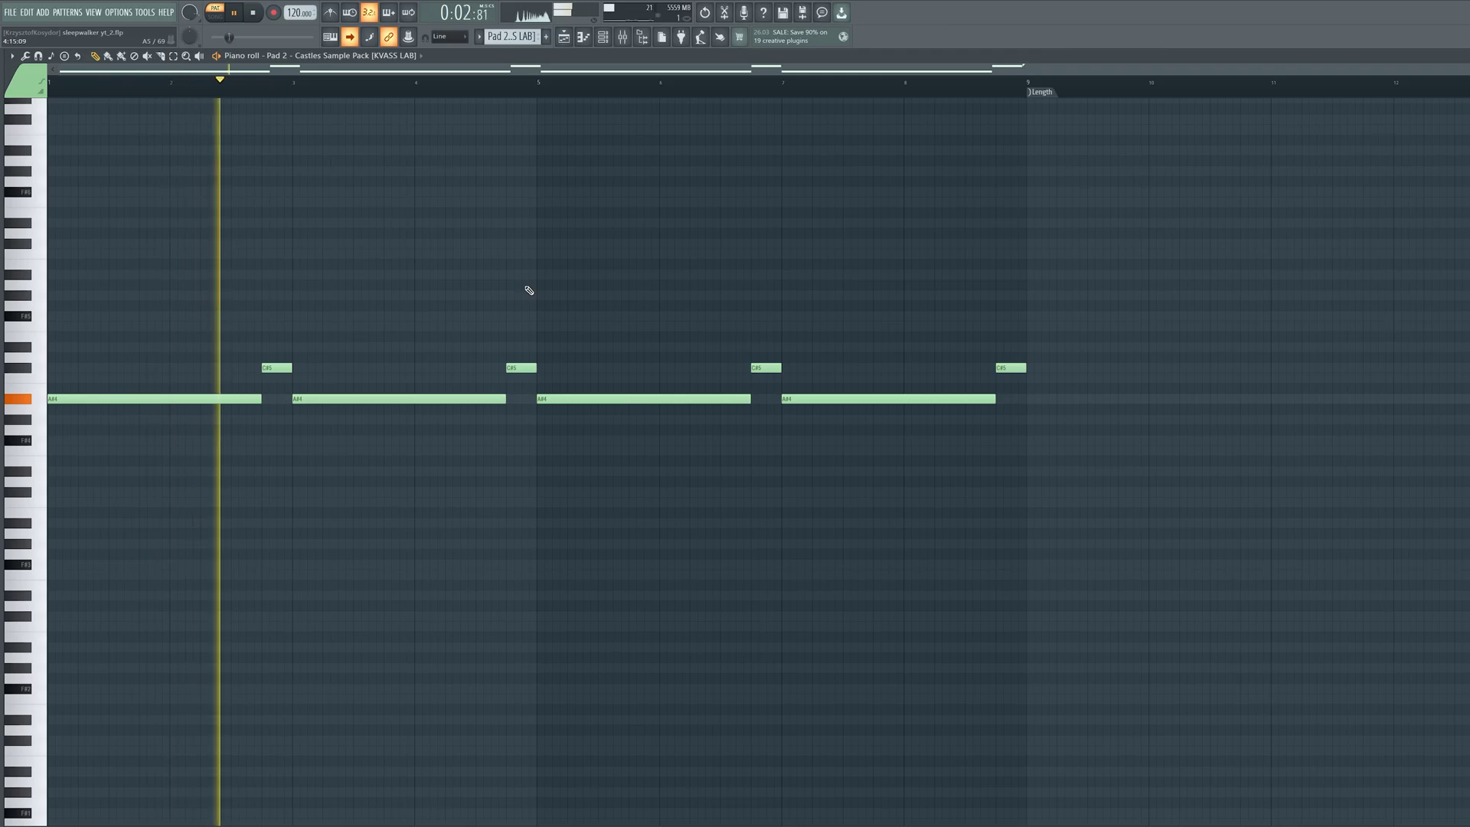
{"action": "key", "text": "F6"}
{"action": "left_click", "coordinate": [153, 265]}
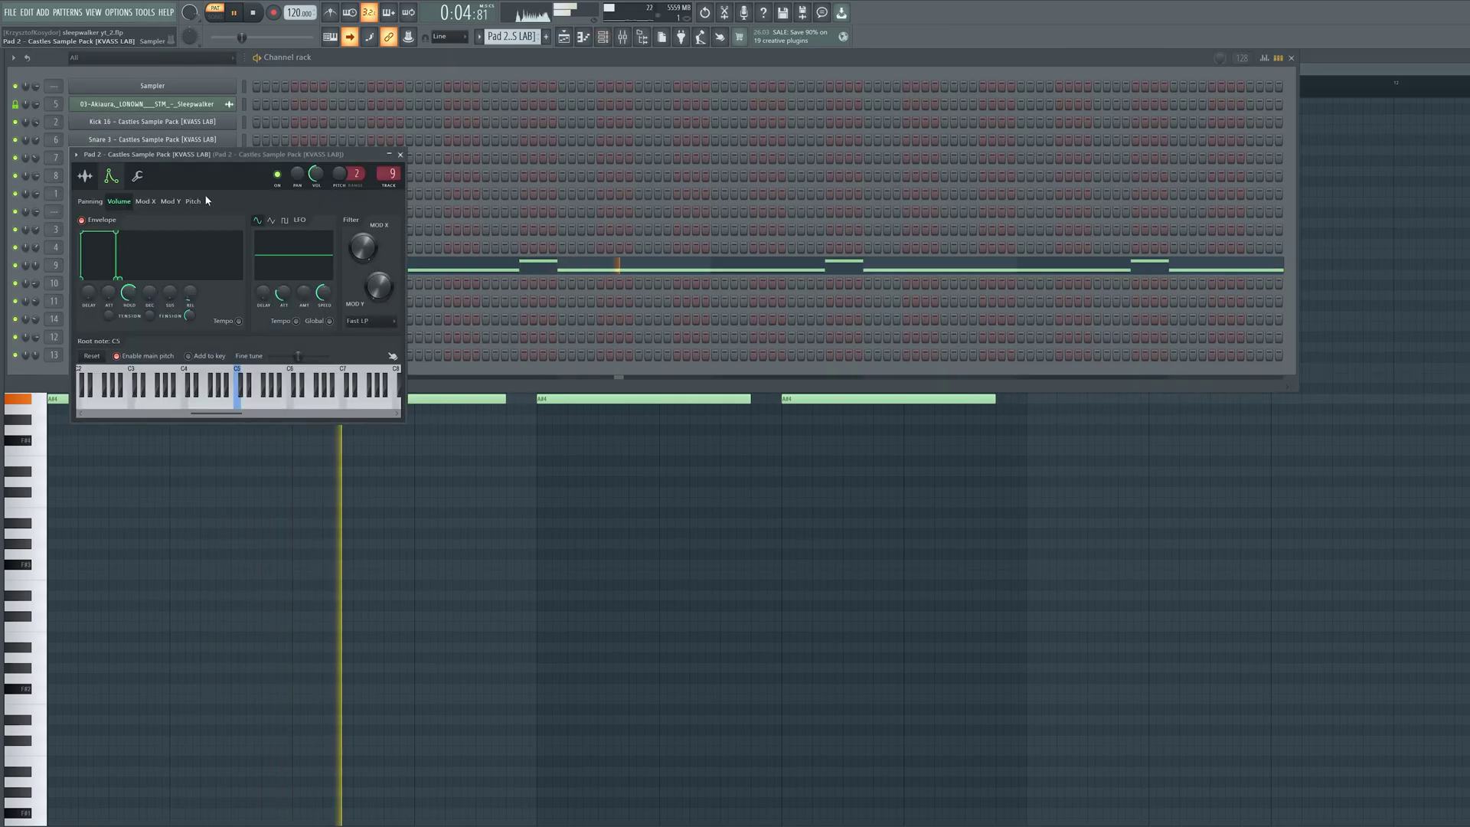
{"action": "key", "text": "F7"}
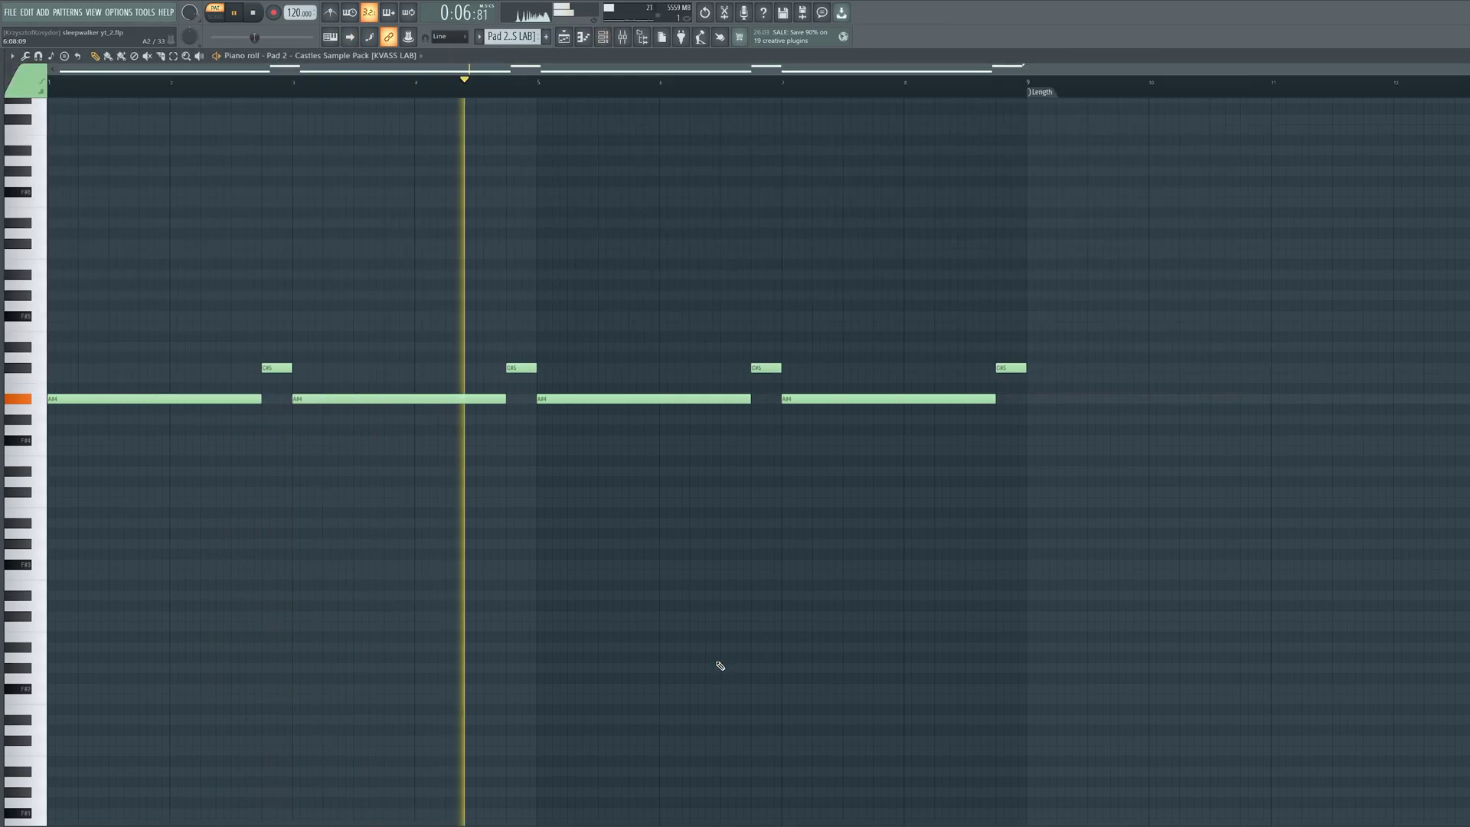
Load the Octaver 2 preset in Pad 2's Pitch Shifter and view its Saturn 2 settings.
{"action": "key", "text": "space"}
{"action": "key", "text": "F9"}
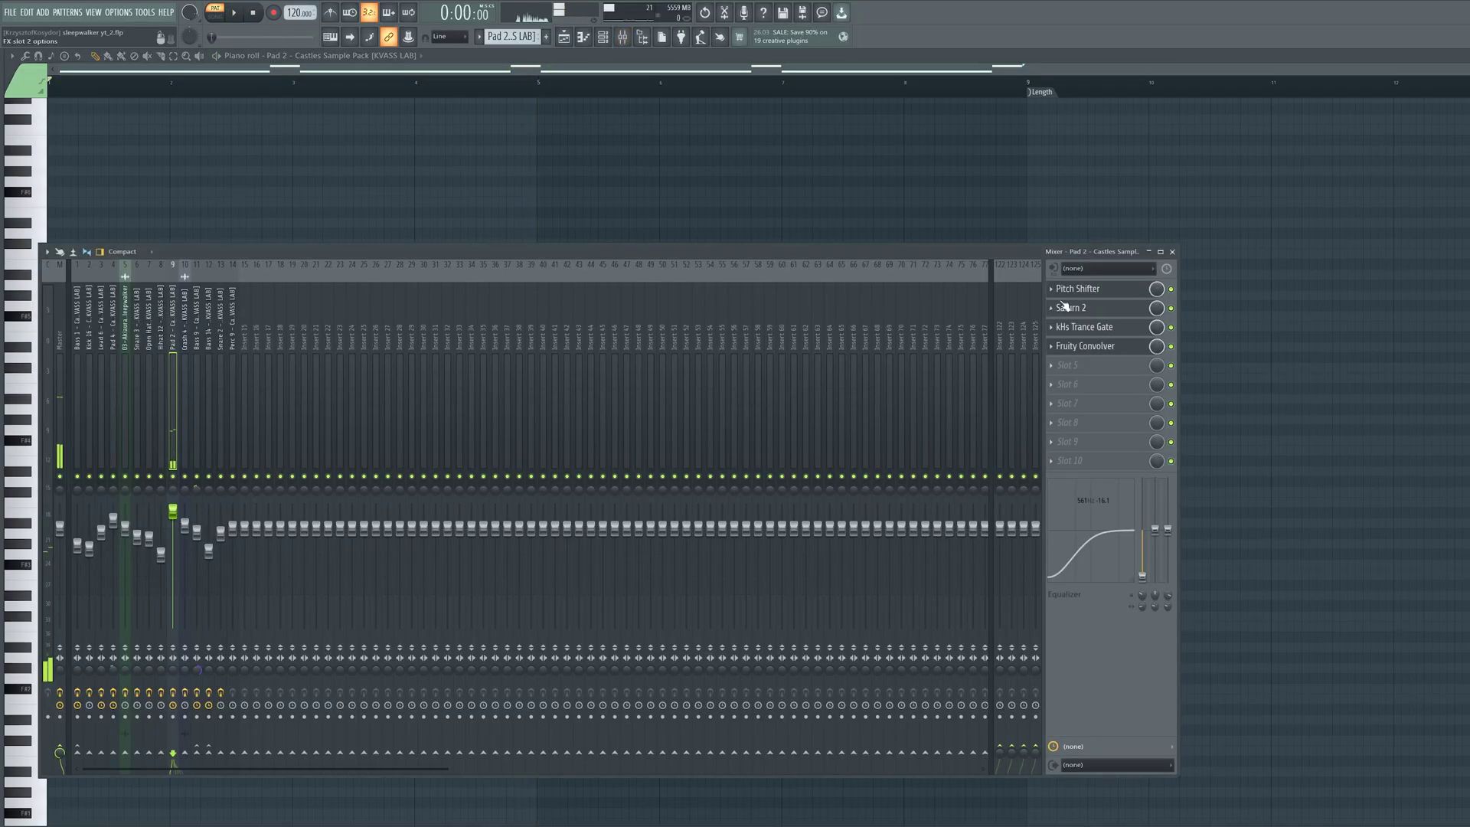
{"action": "left_click", "coordinate": [1080, 289]}
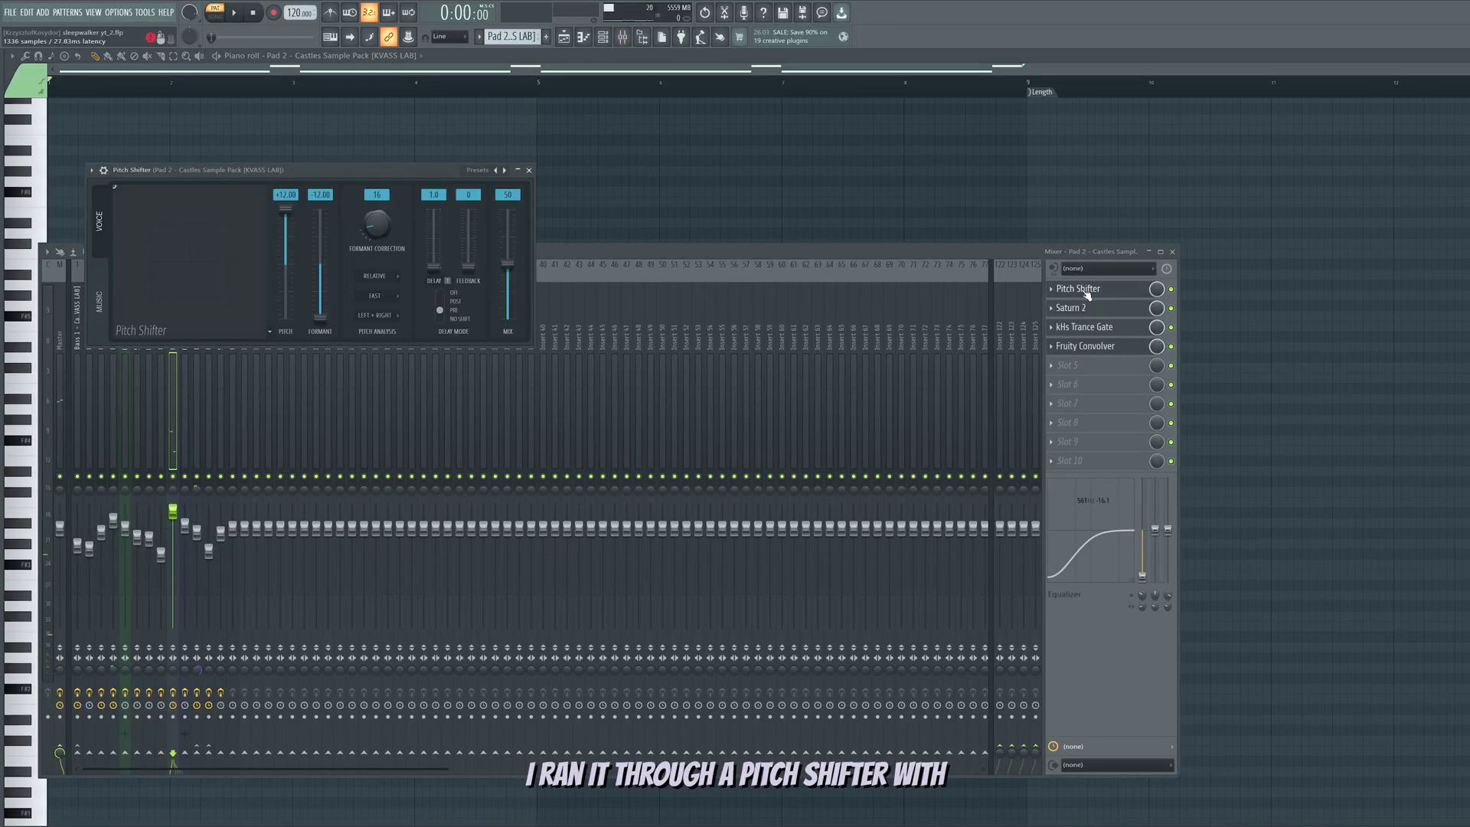
{"action": "left_click", "coordinate": [477, 170]}
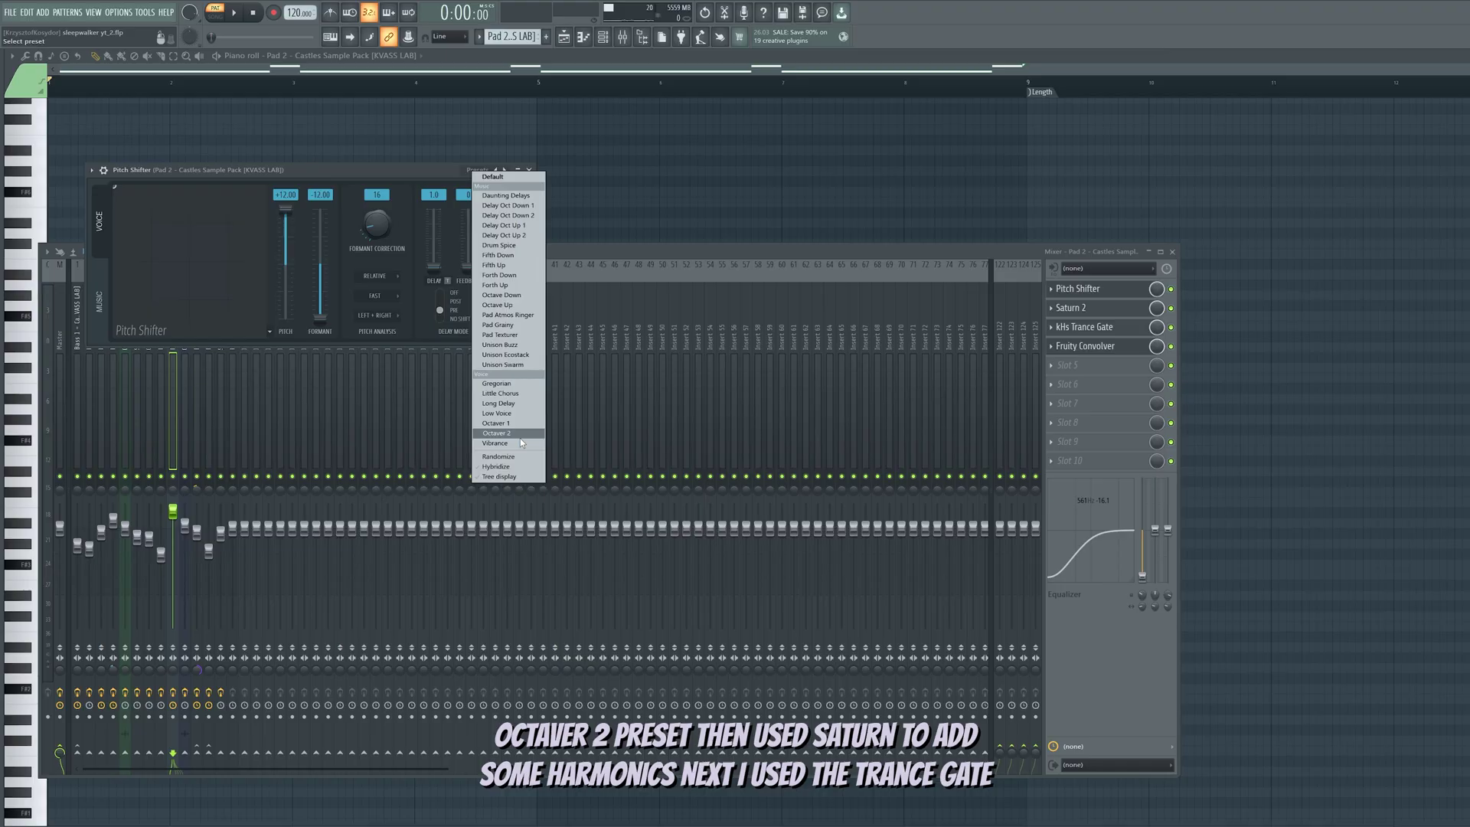
{"action": "left_click", "coordinate": [393, 167]}
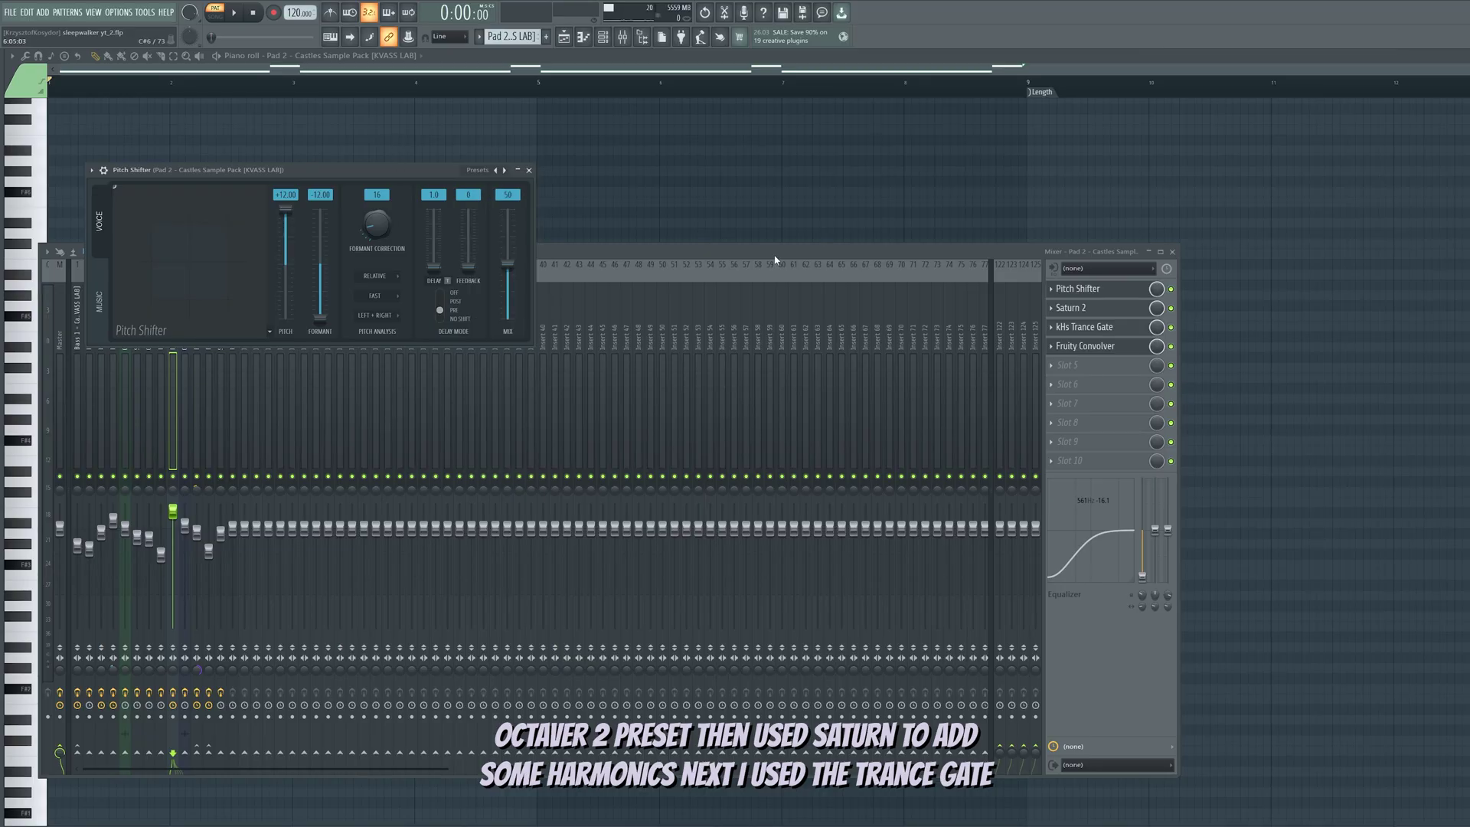
{"action": "left_click", "coordinate": [1100, 312]}
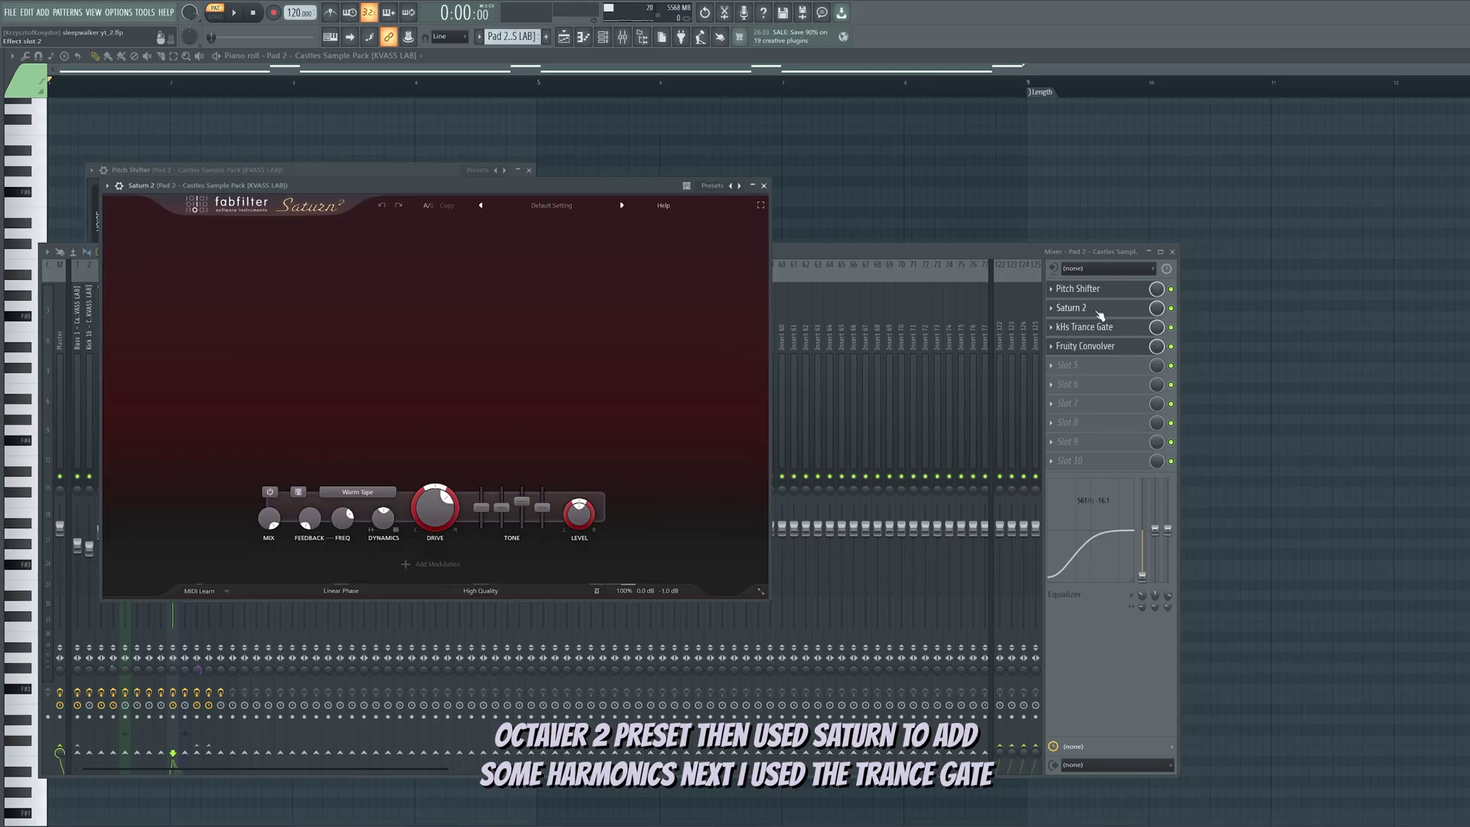
Compare the pad with the Trance Gate mix dry versus full, then check the Fruity Convolver.
{"action": "left_click", "coordinate": [1100, 328]}
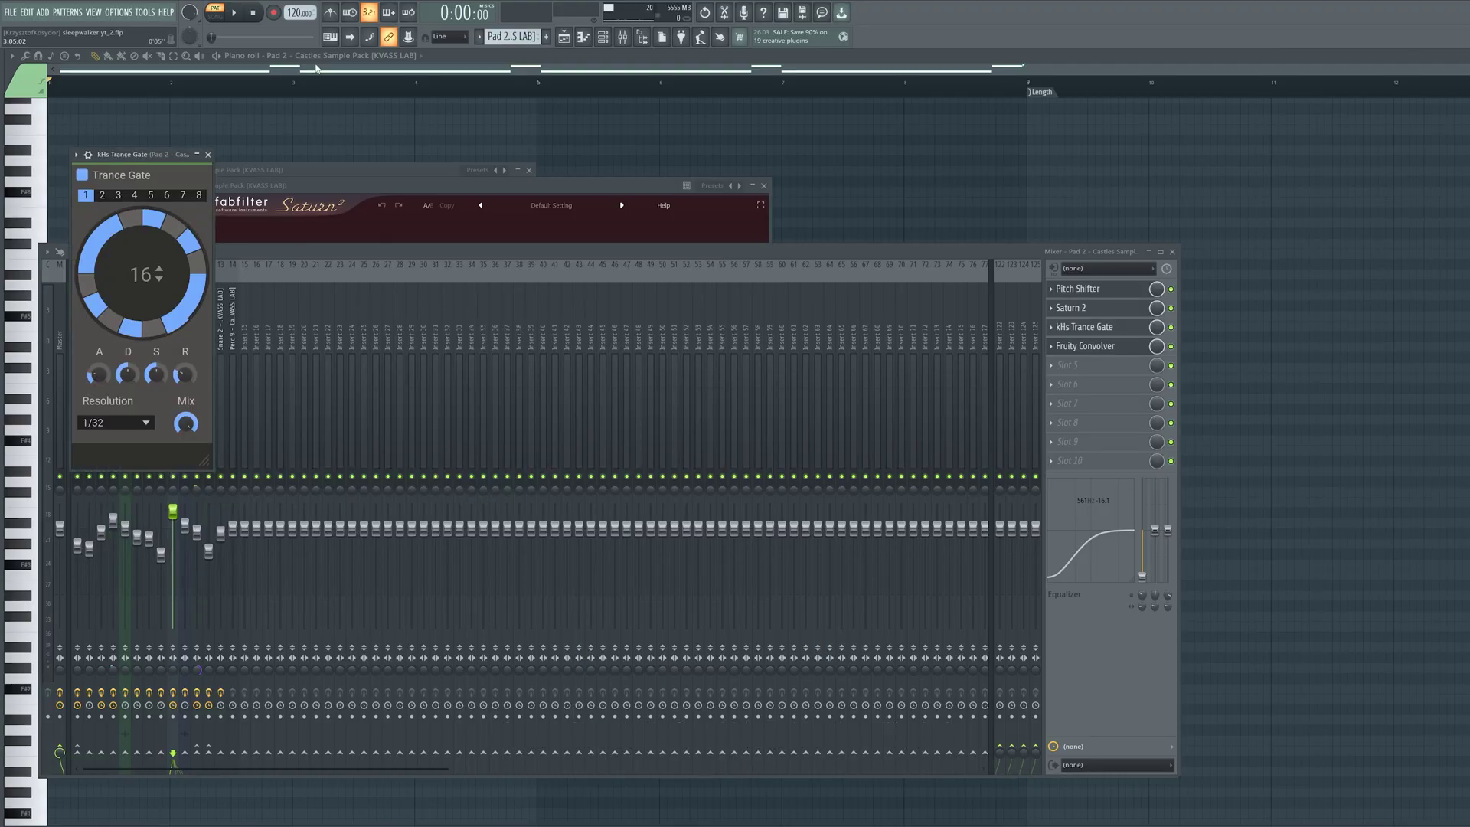
{"action": "key", "text": "space"}
{"action": "left_click_drag", "start_coordinate": [186, 417], "coordinate": [186, 423]}
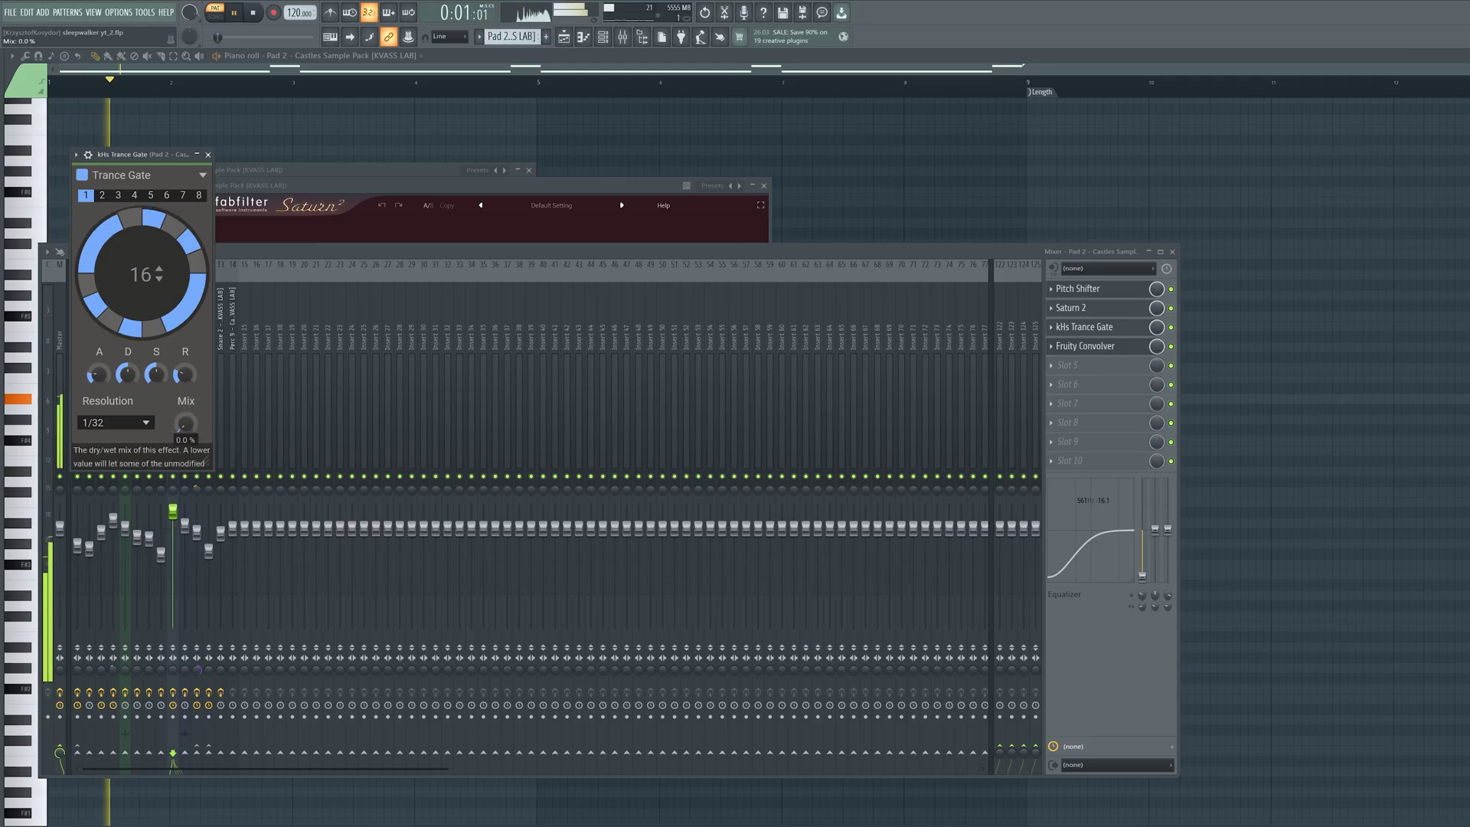
{"action": "double_click", "coordinate": [186, 424]}
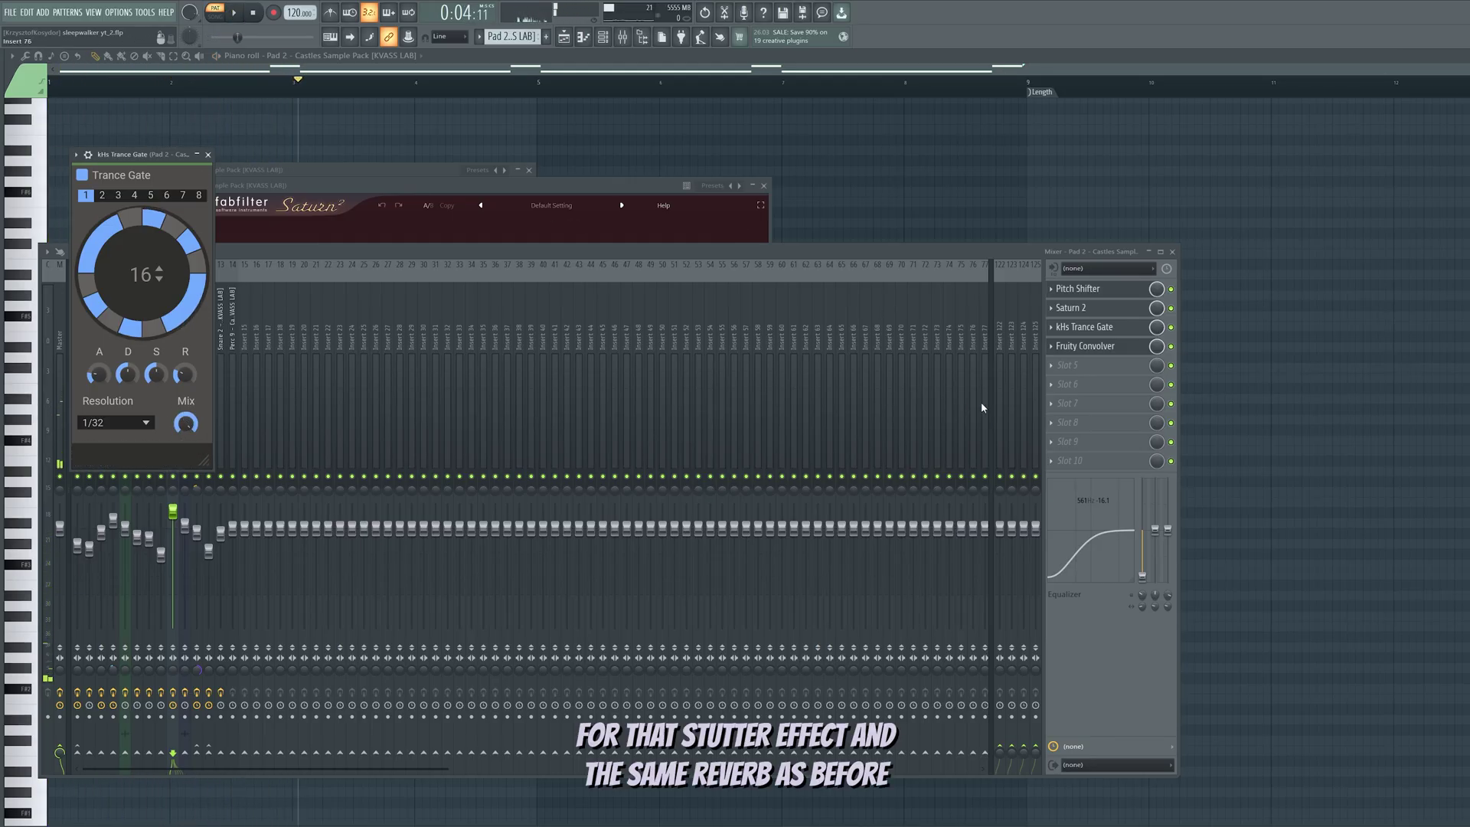
{"action": "left_click", "coordinate": [1108, 347]}
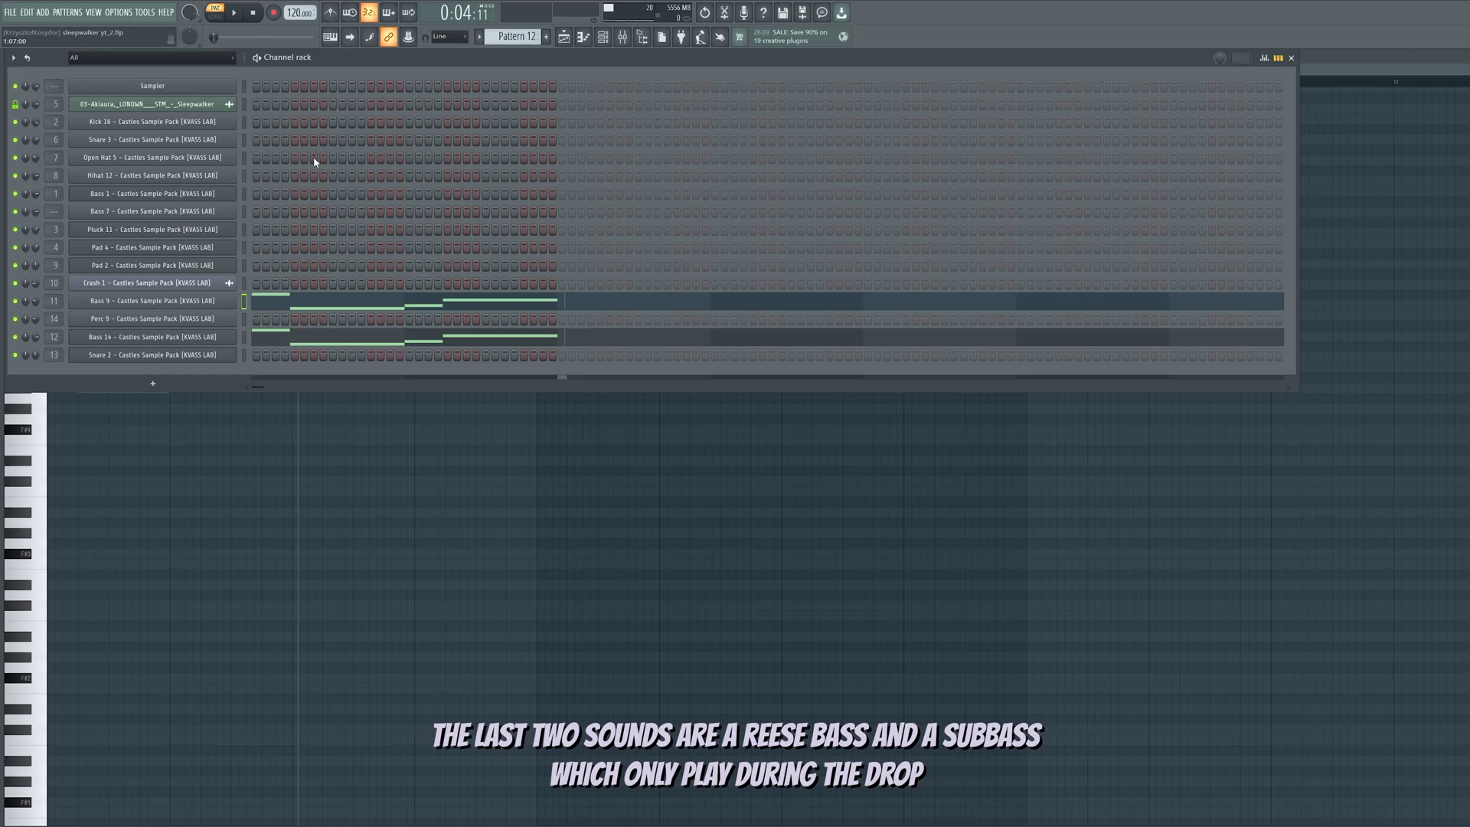
Solo and play the Bass 9 reese, then check its volume envelope in channel settings.
{"action": "left_click", "coordinate": [230, 13]}
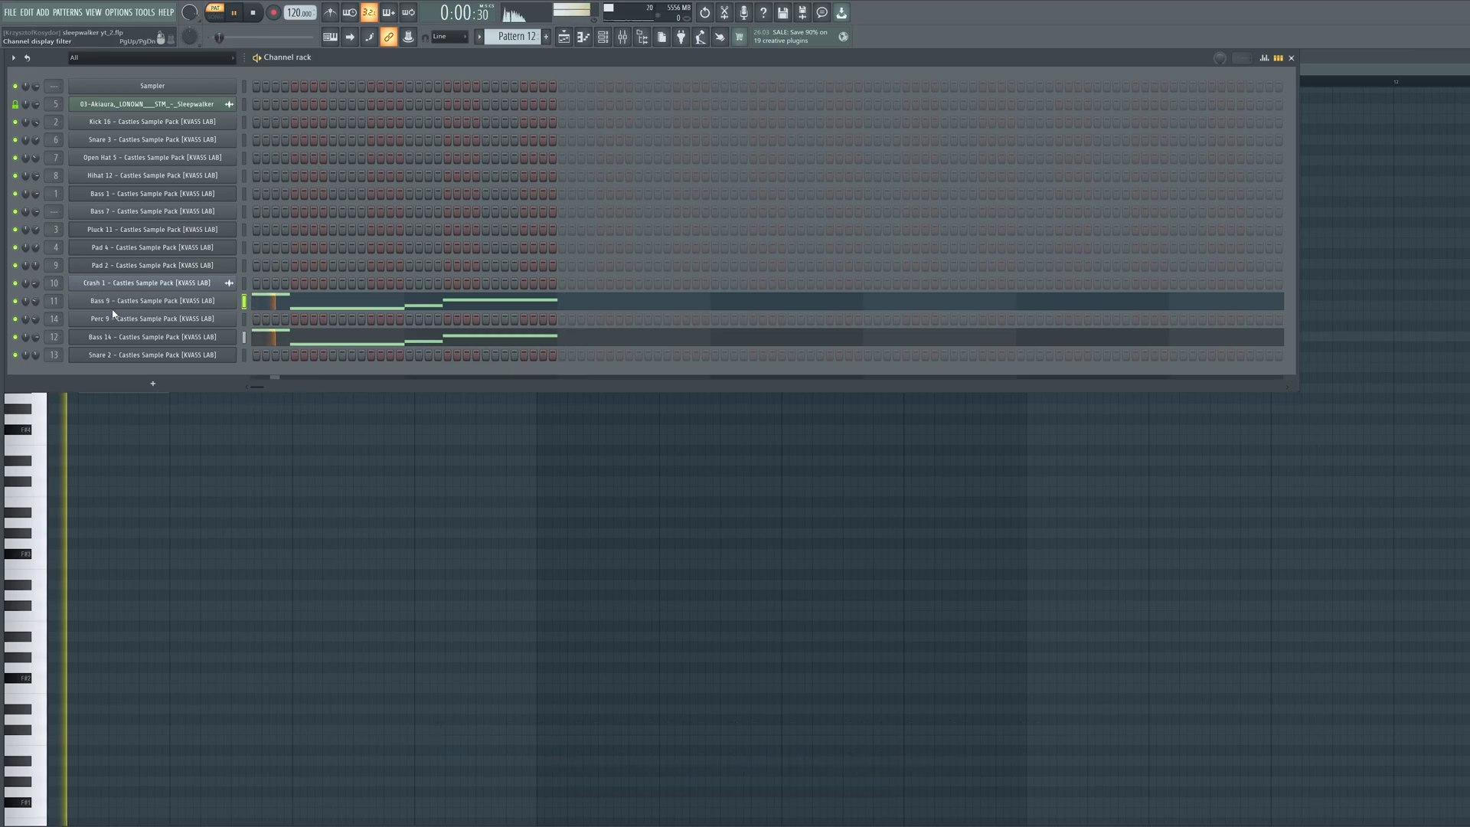
{"action": "left_click", "coordinate": [15, 301], "text": "ctrl"}
{"action": "left_click", "coordinate": [191, 307]}
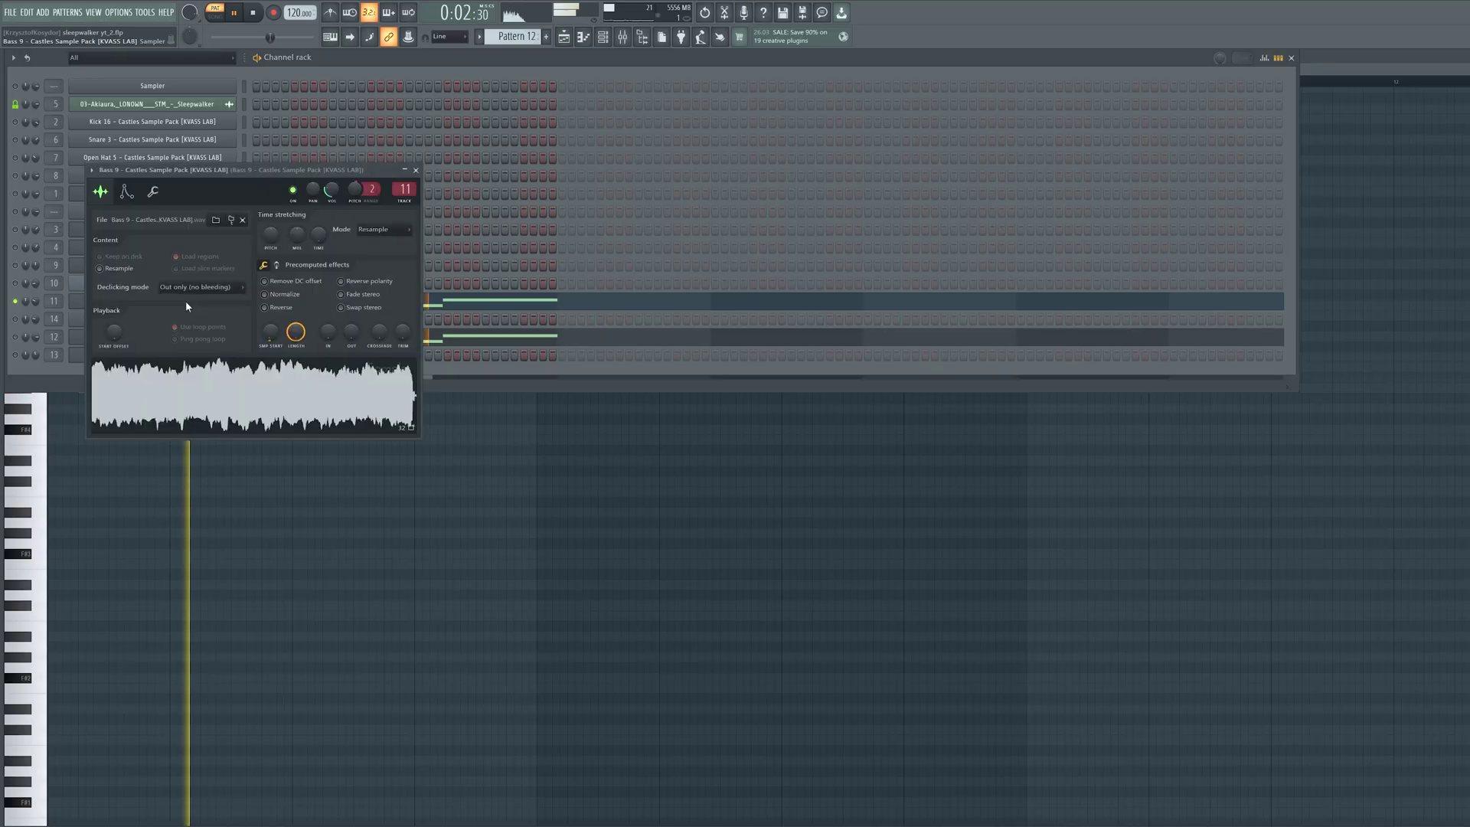
{"action": "left_click", "coordinate": [127, 192]}
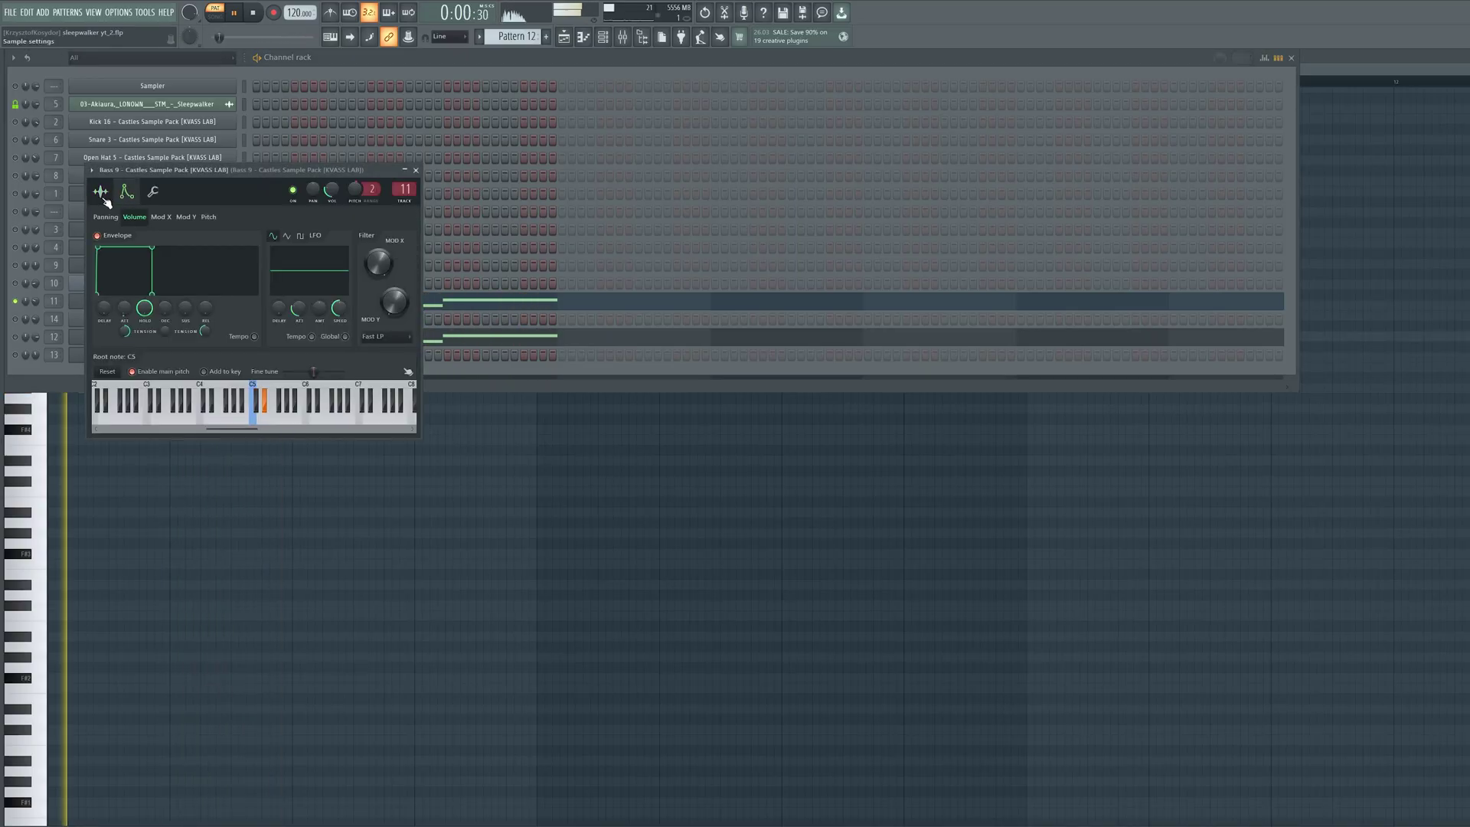
{"action": "left_click", "coordinate": [101, 192]}
{"action": "left_click", "coordinate": [416, 170]}
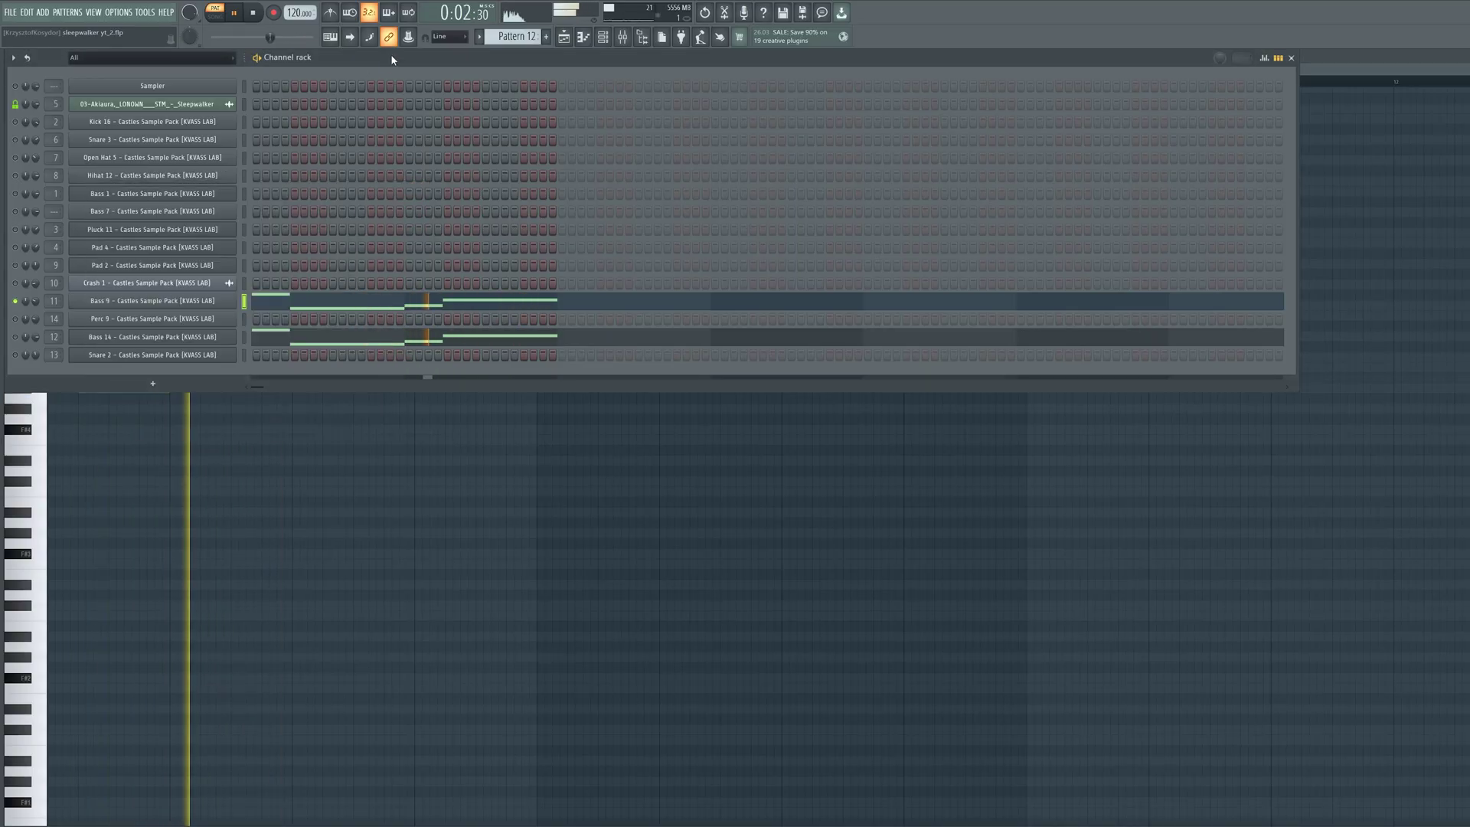
Restart playback on the sub bass and inspect Bass 14's volume envelope settings.
{"action": "key", "text": "space"}
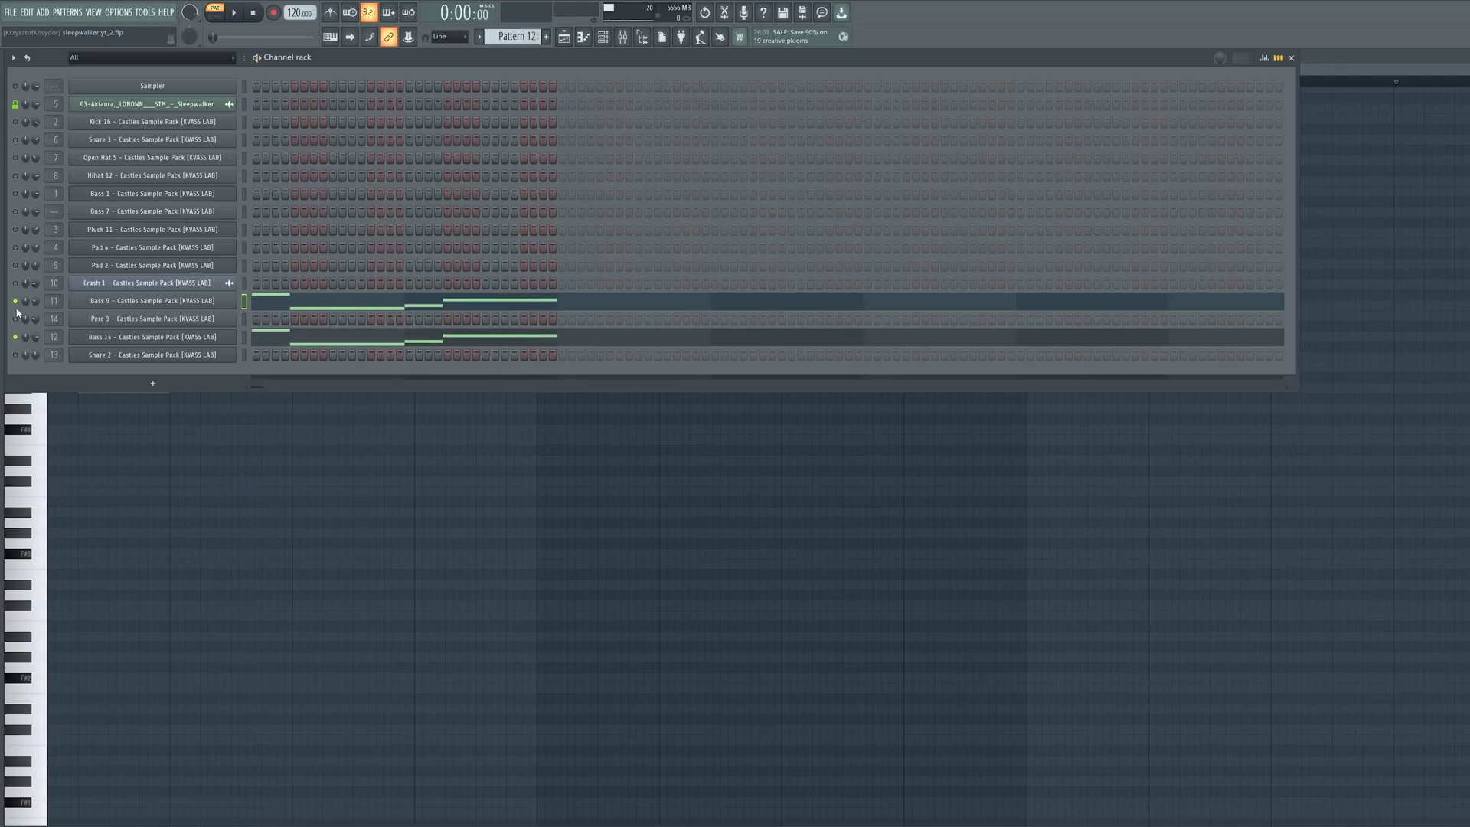
{"action": "key", "text": "space"}
{"action": "left_click", "coordinate": [211, 337]}
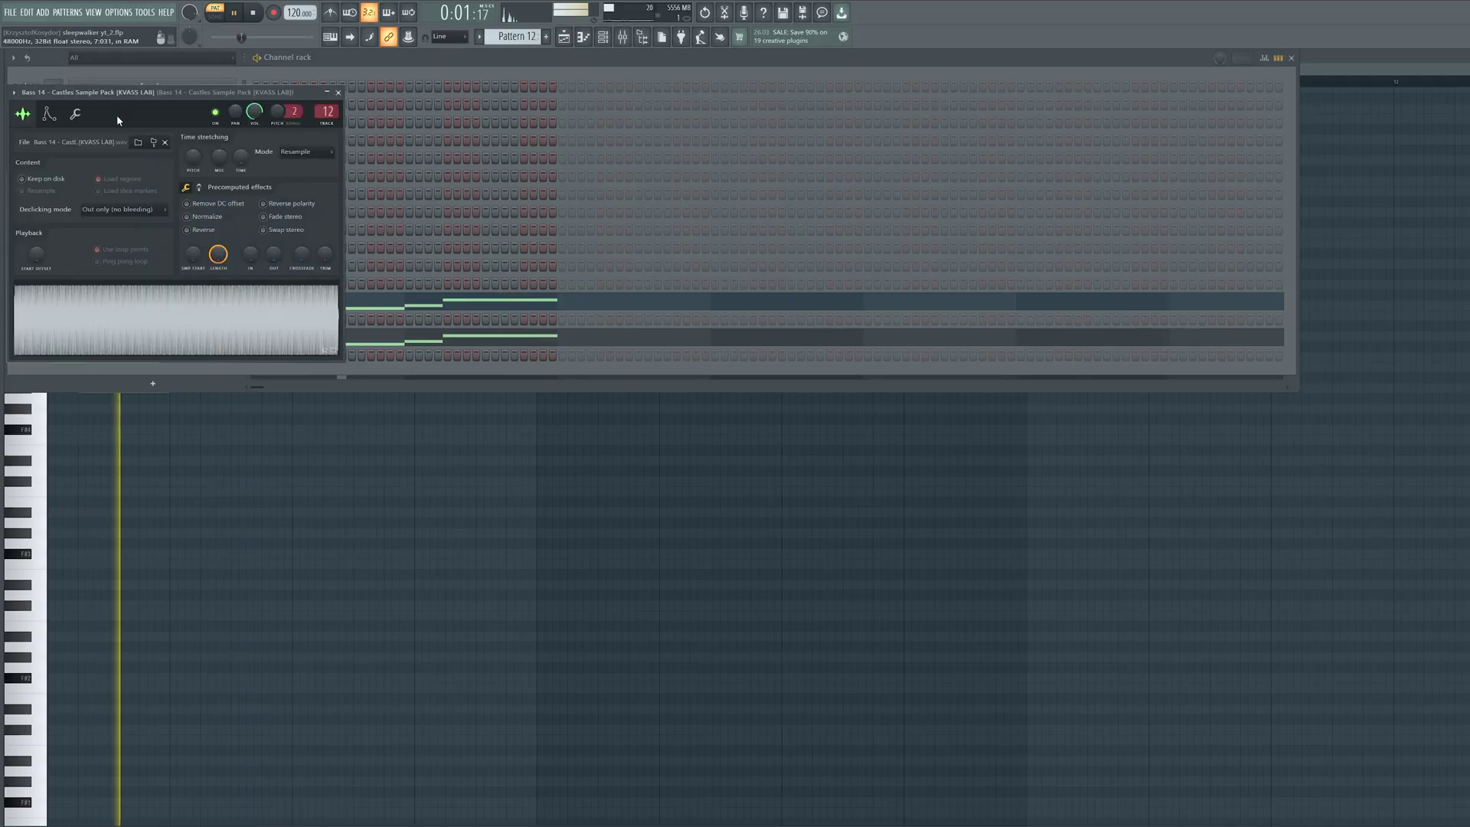
{"action": "left_click", "coordinate": [49, 115]}
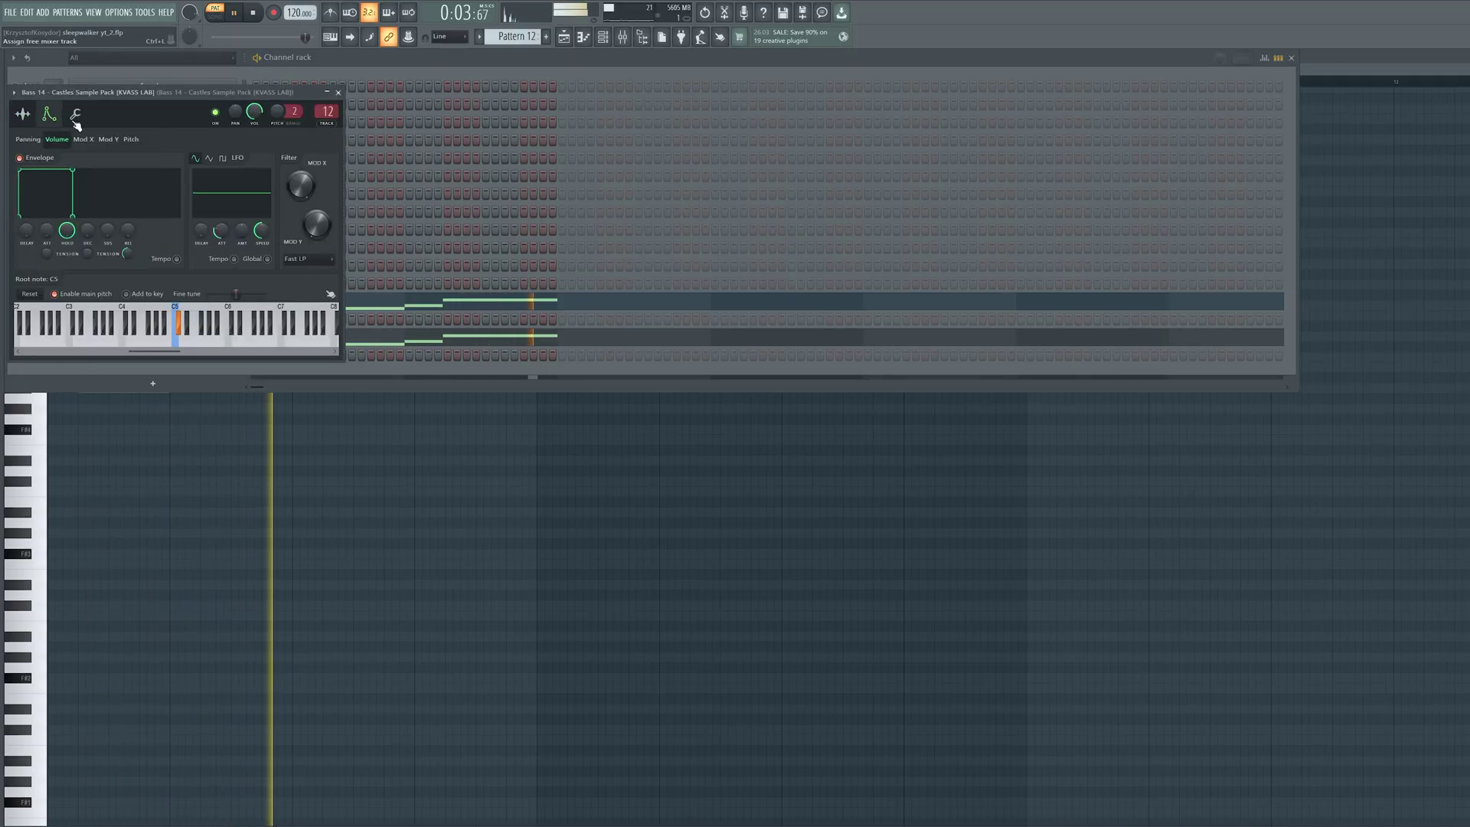
{"action": "left_click", "coordinate": [25, 115]}
Open Pro-Q 3 on the reese and sub bass, then A/B the sub's low-pass by bypassing it.
{"action": "left_click", "coordinate": [338, 92]}
{"action": "key", "text": "space"}
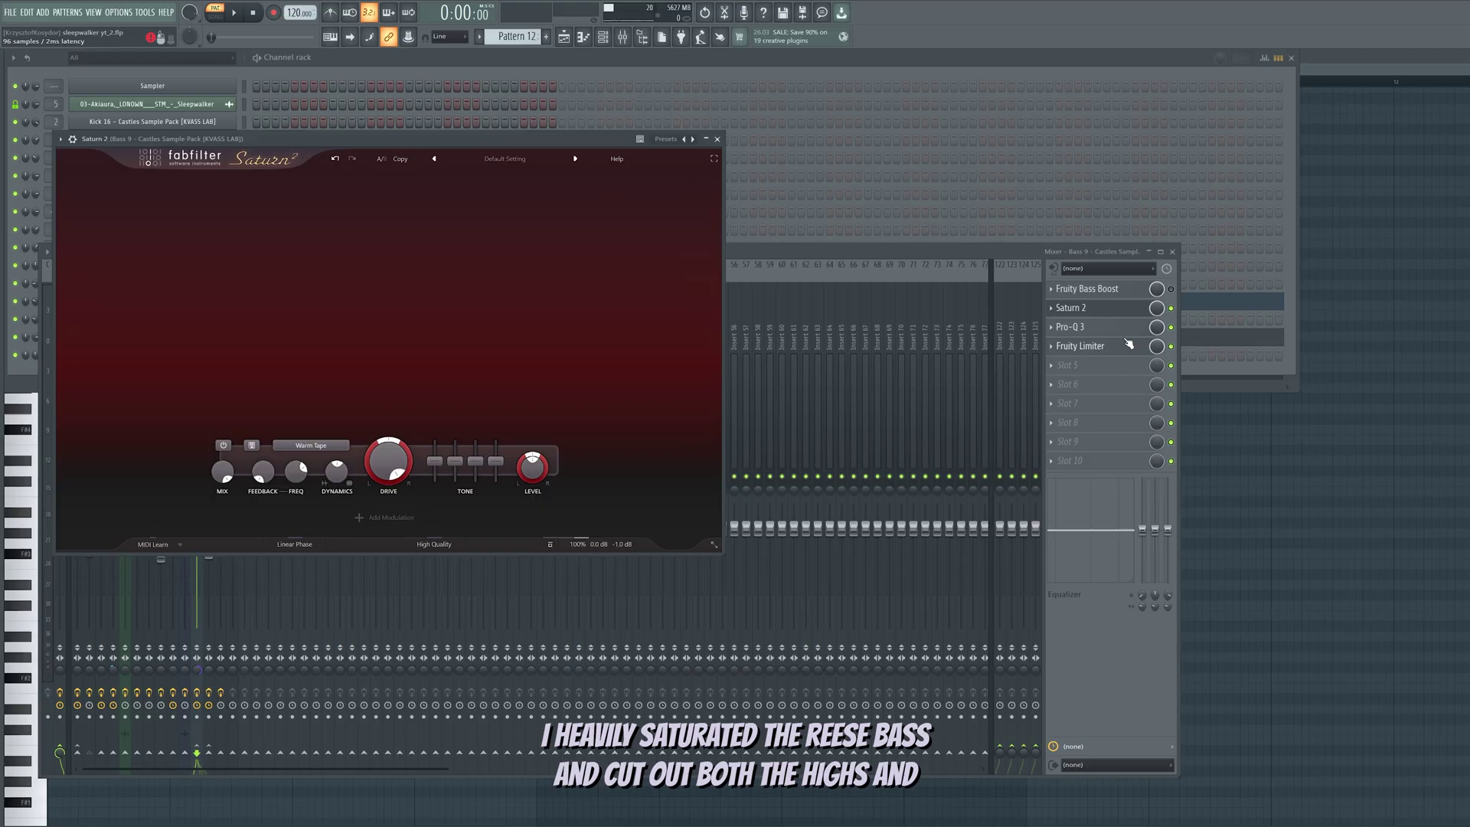
{"action": "left_click", "coordinate": [1127, 329]}
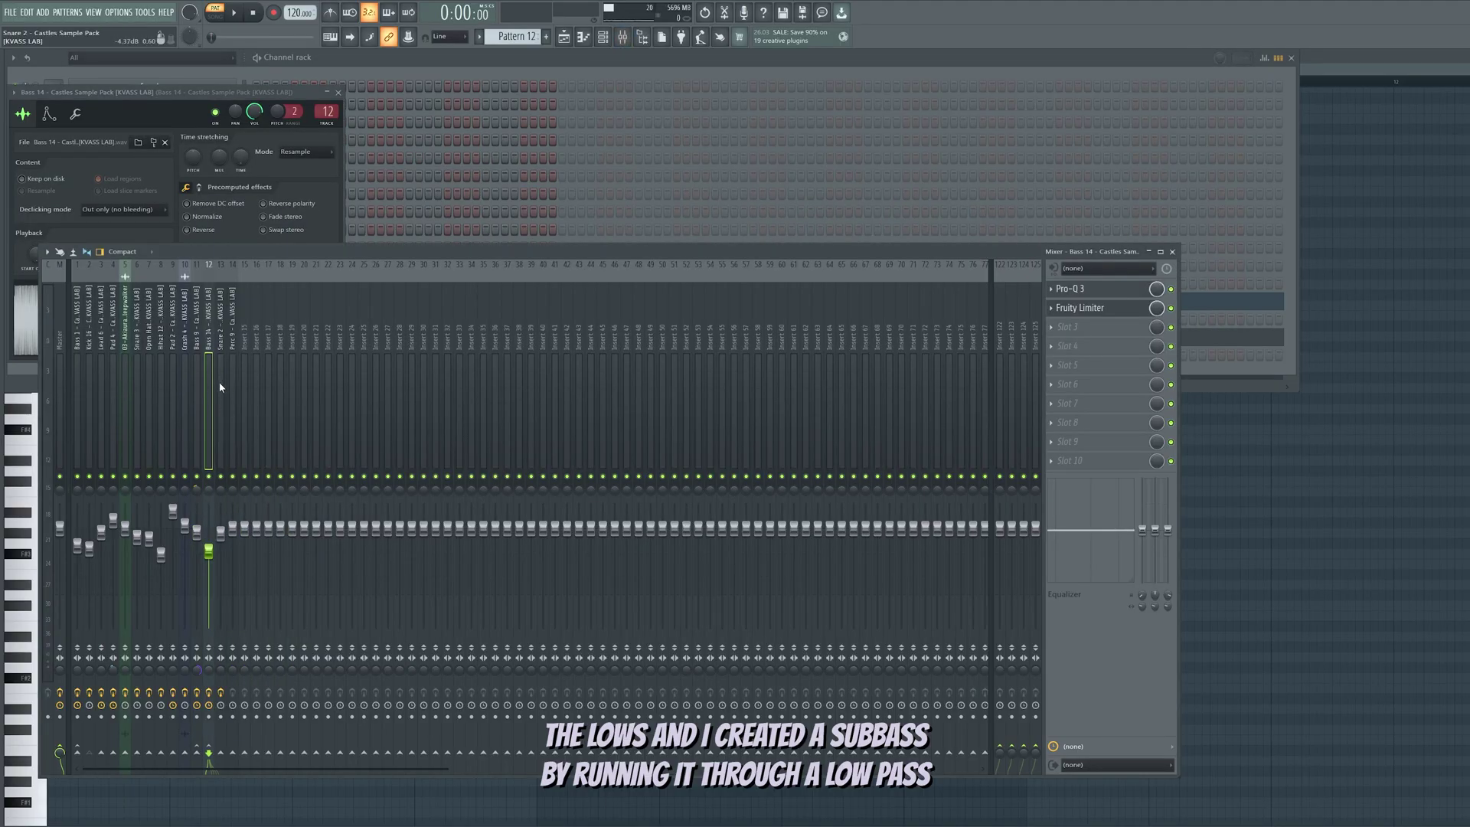
{"action": "left_click", "coordinate": [1087, 295]}
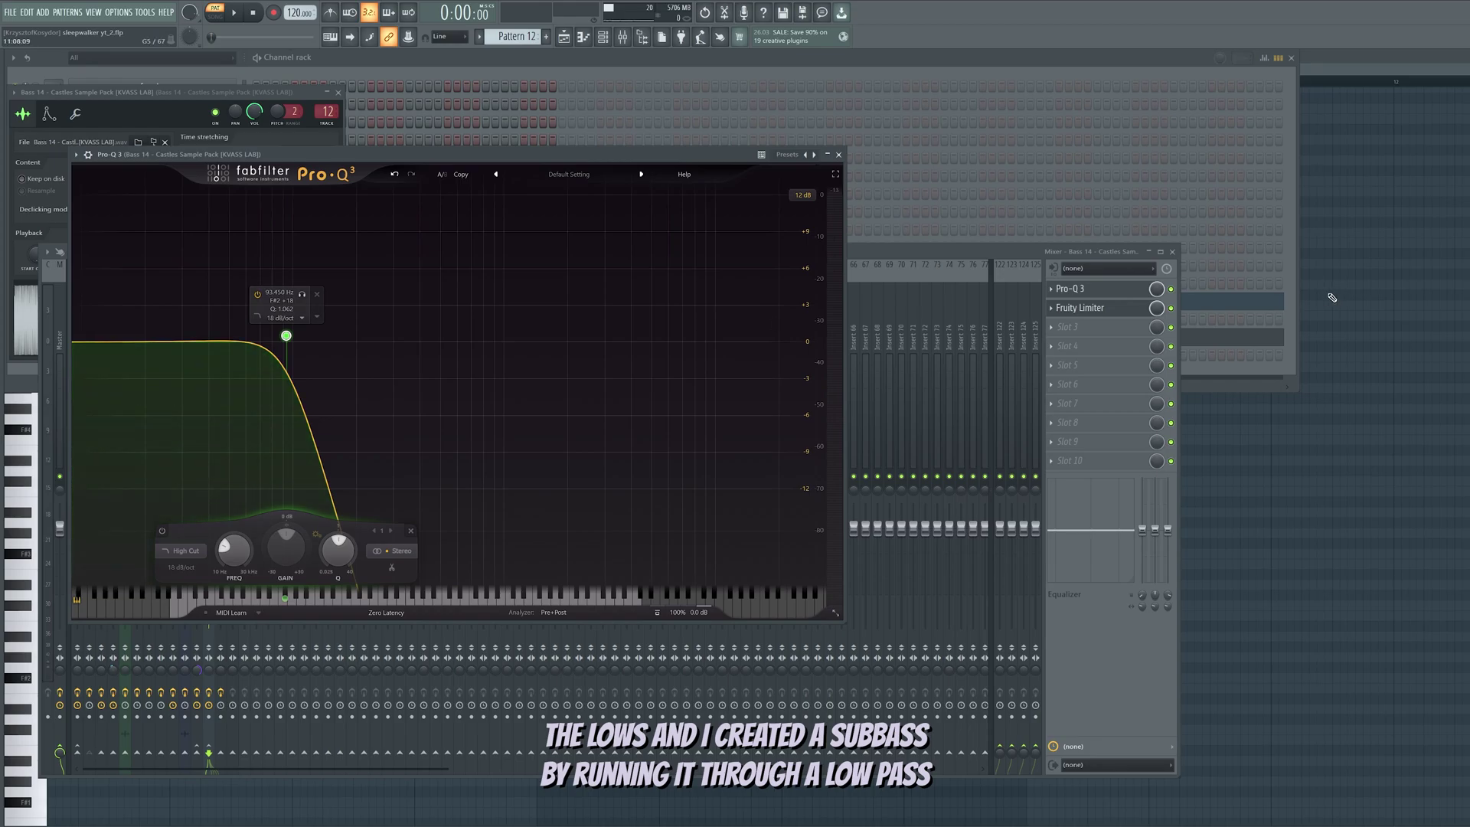
{"action": "key", "text": "space"}
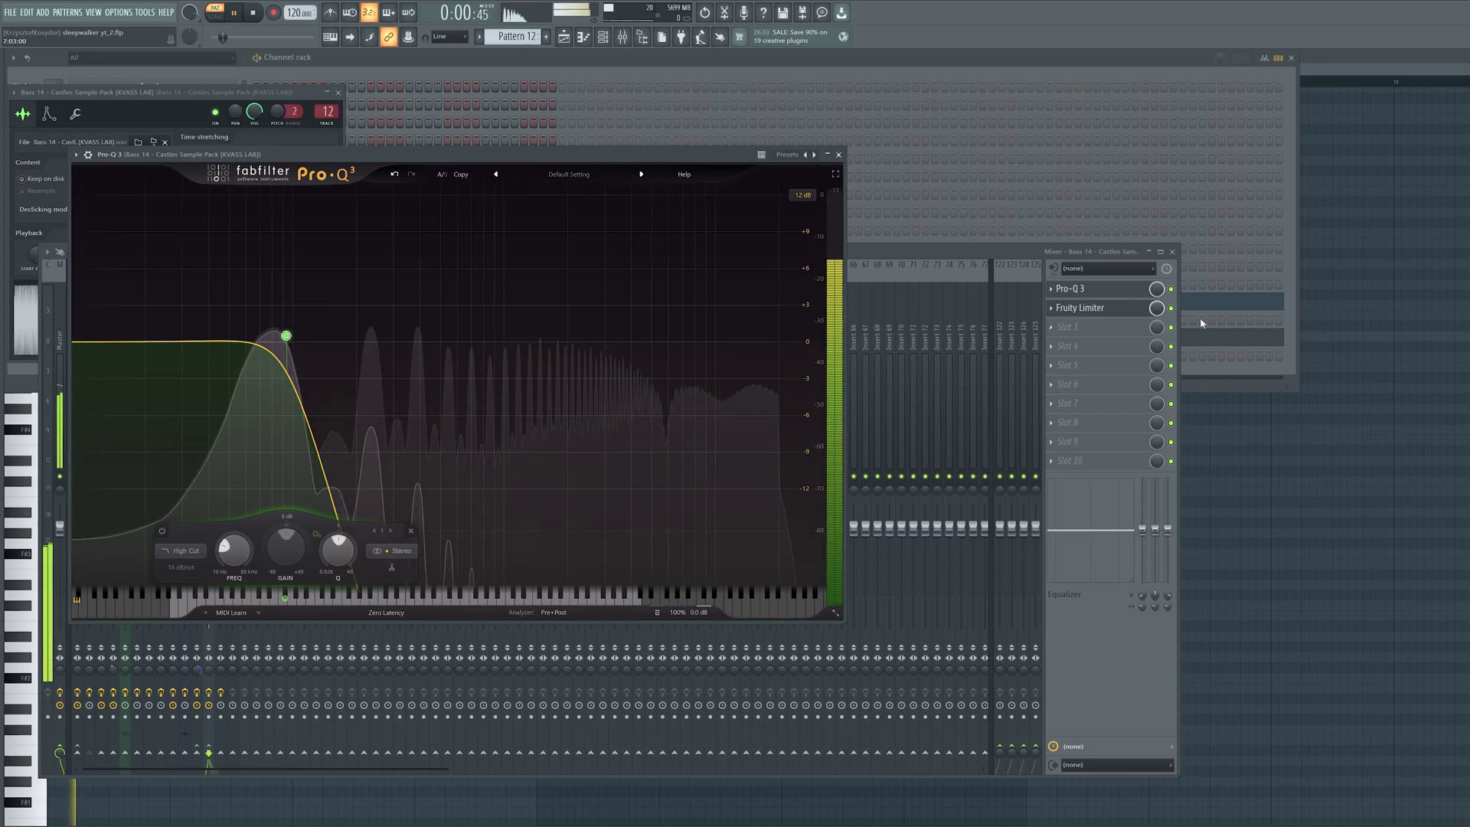
{"action": "left_click", "coordinate": [1163, 291]}
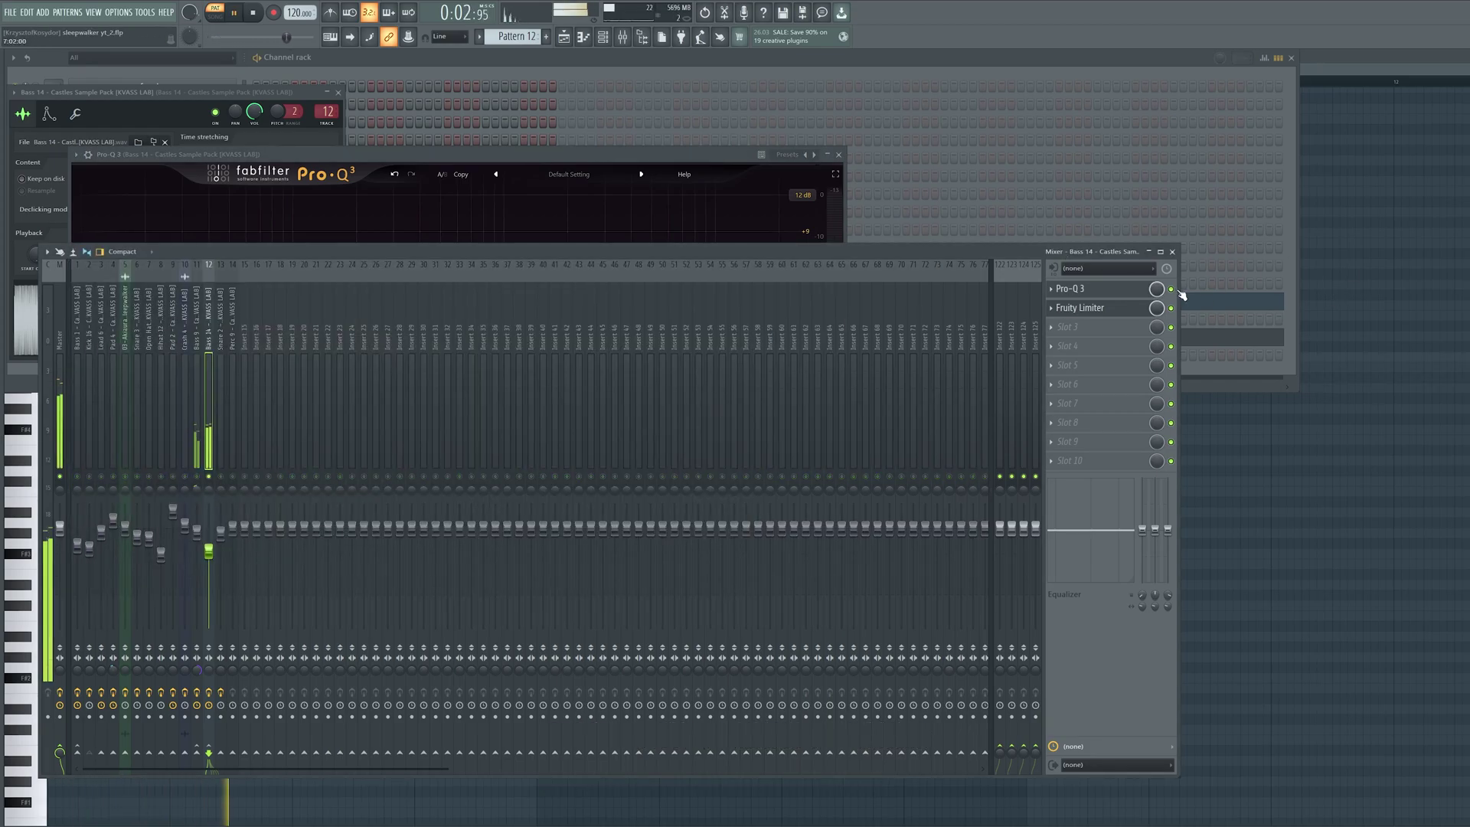
{"action": "left_click", "coordinate": [1176, 290]}
{"action": "left_click", "coordinate": [1176, 290]}
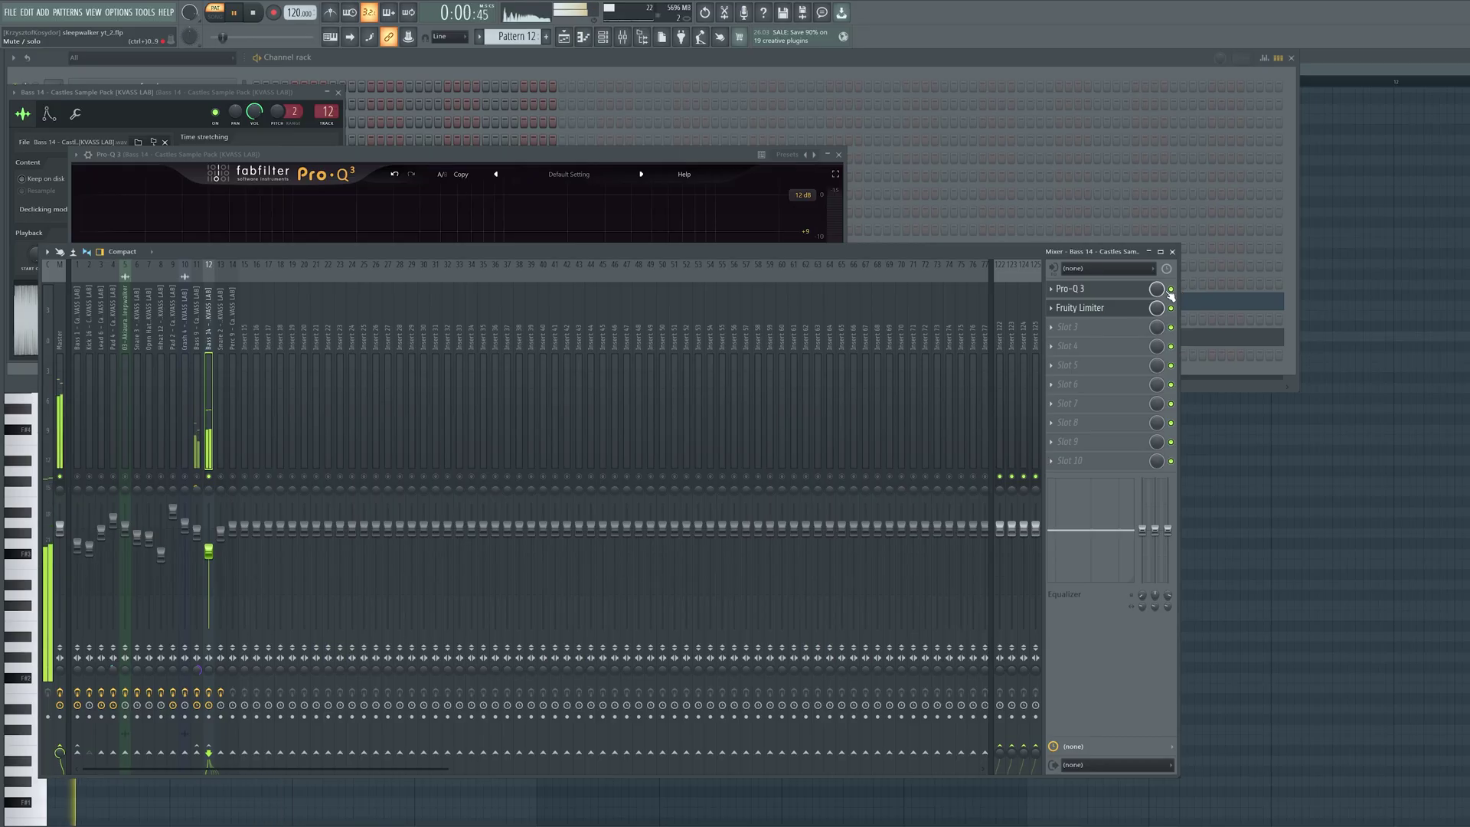
Unsolo the sub bass, bypass Bass 9's Fruity Bass Boost, and view the crash's ValhallaVintageVerb.
{"action": "right_click", "coordinate": [209, 477]}
{"action": "left_click", "coordinate": [199, 448]}
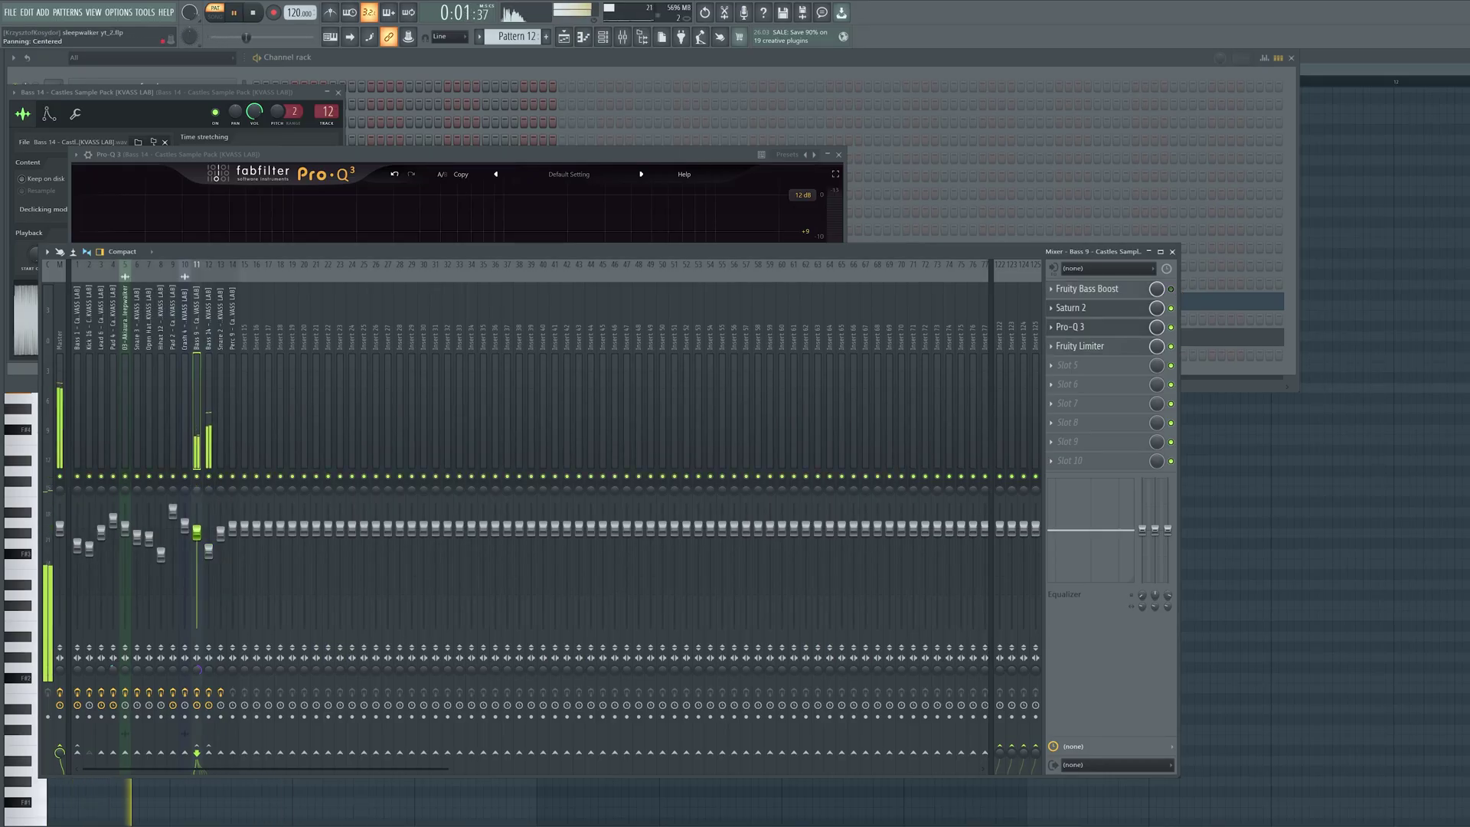
{"action": "left_click", "coordinate": [1171, 288]}
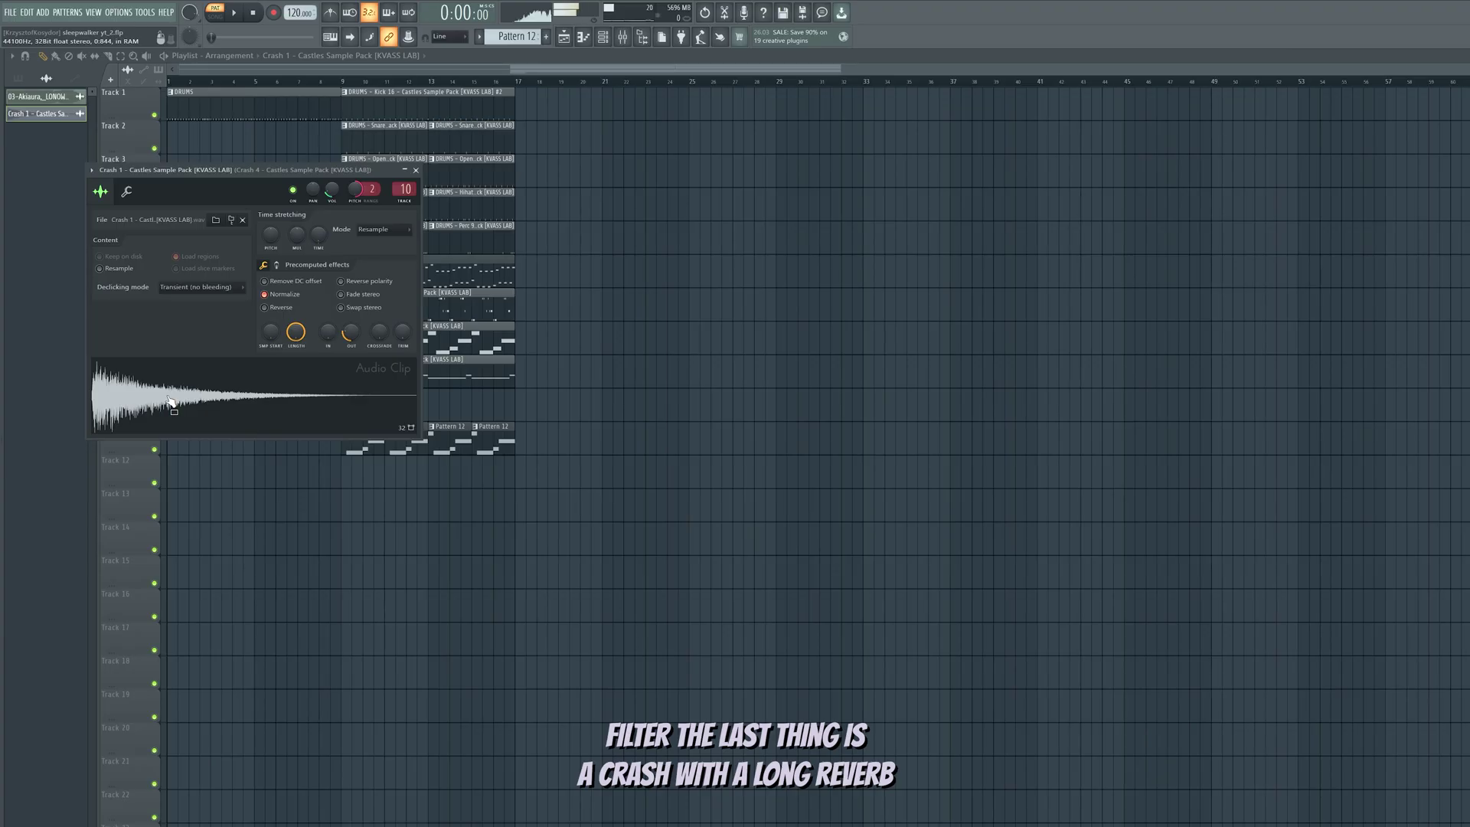
{"action": "key", "text": "F9"}
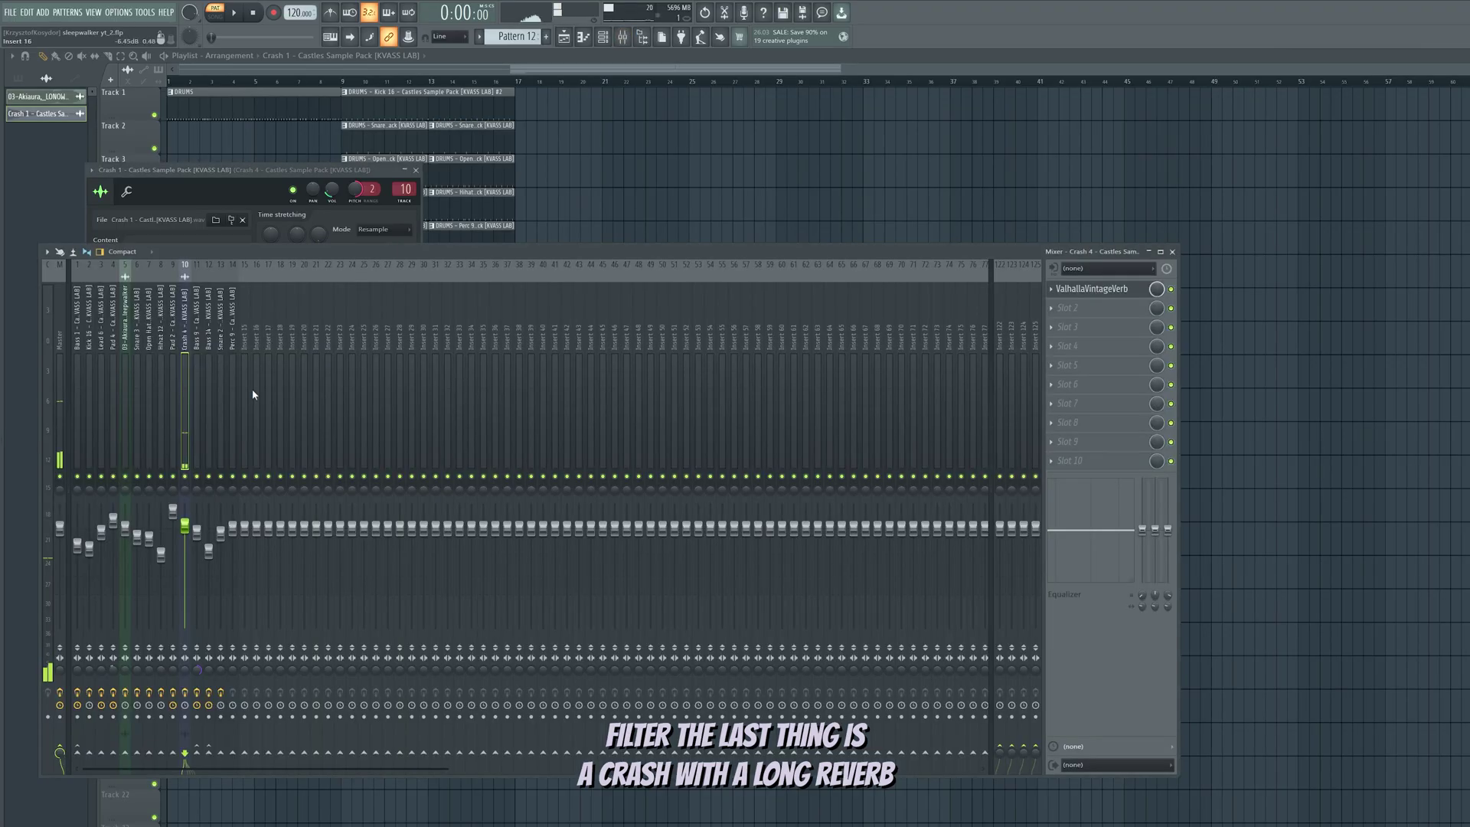
{"action": "left_click", "coordinate": [1085, 295]}
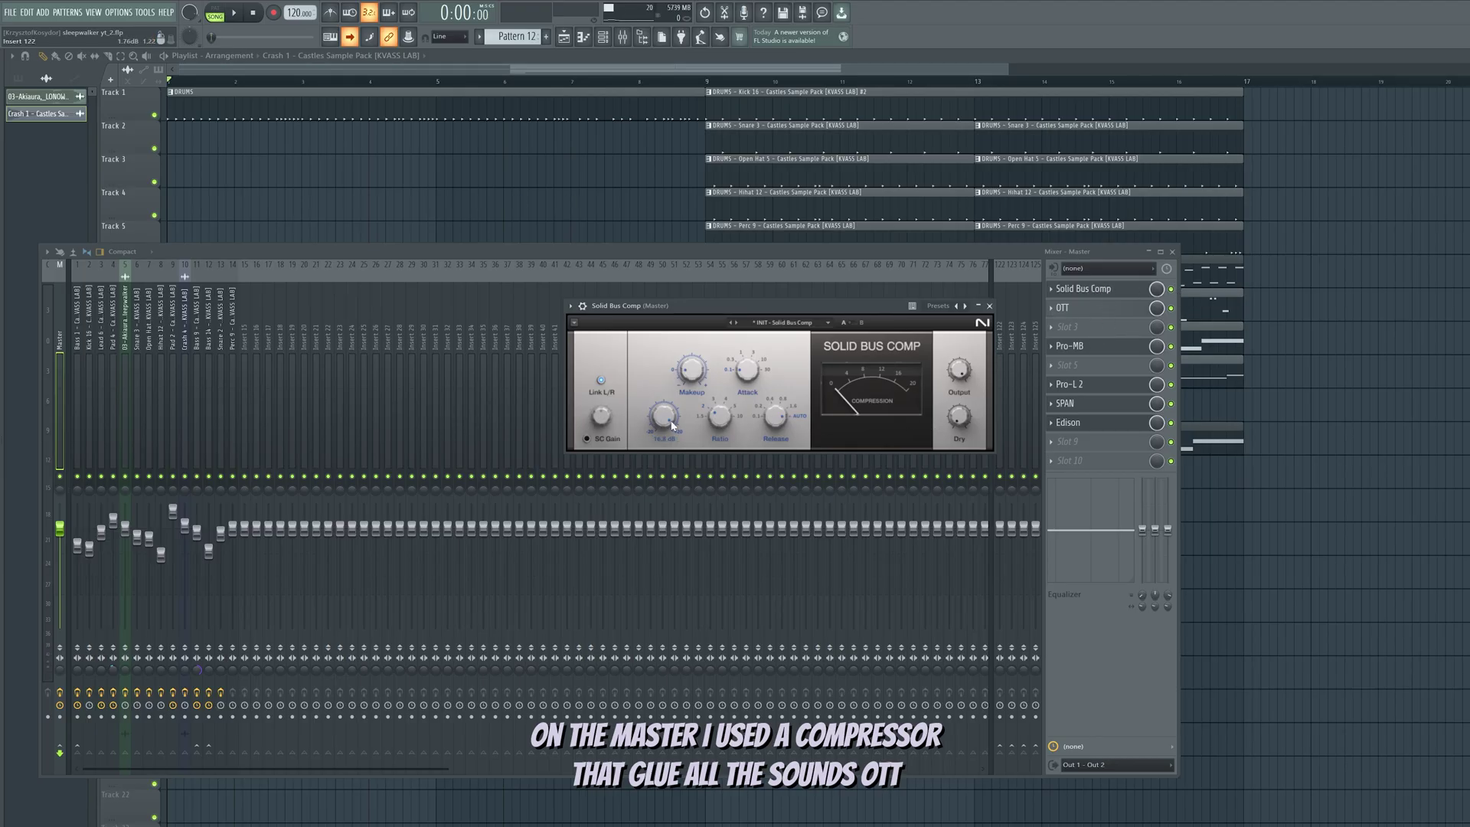
Open the master's OTT, Pro-MB and Pro-L 2 plugins in turn.
{"action": "left_click", "coordinate": [1064, 307]}
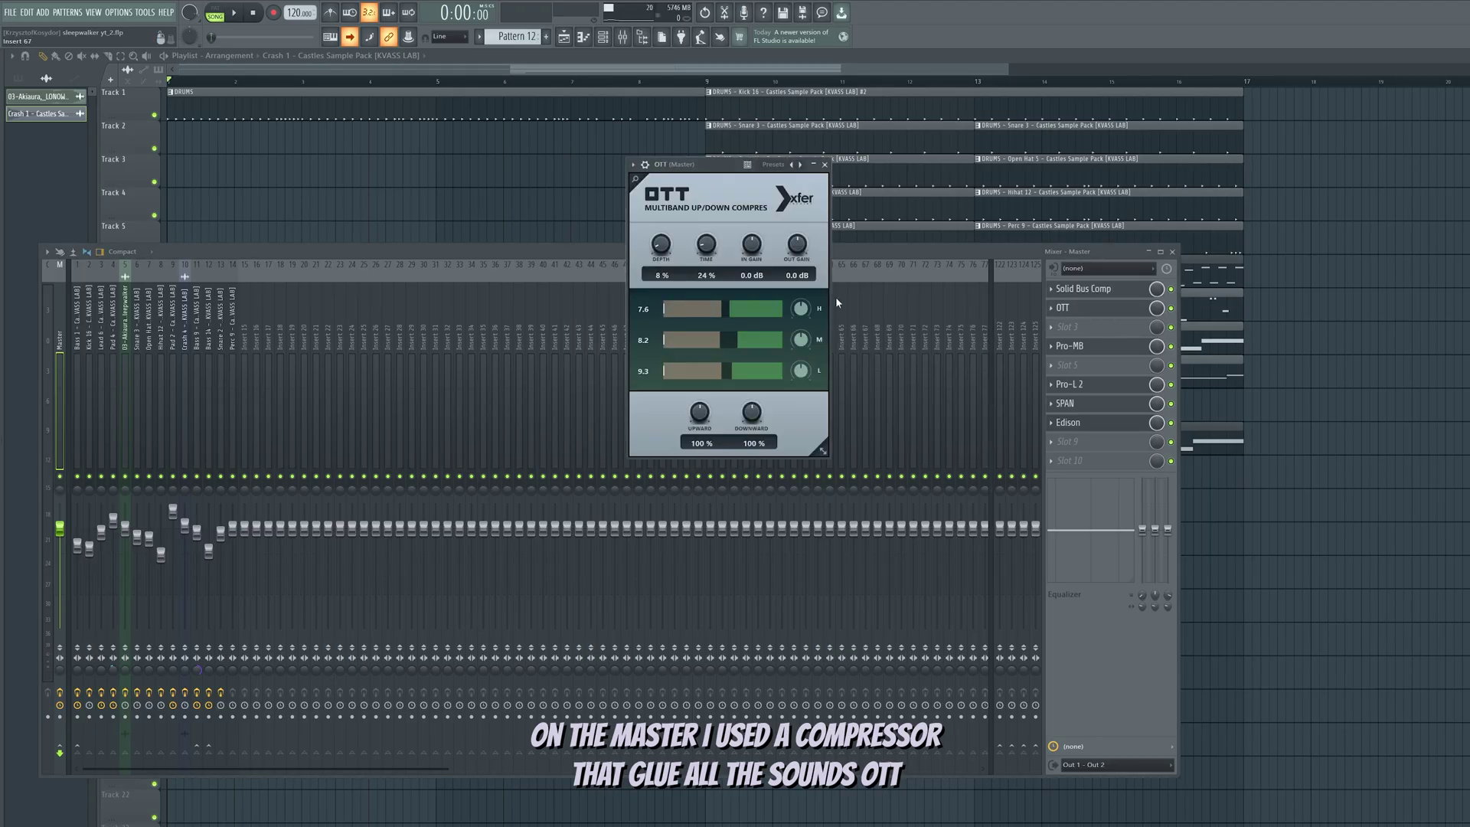
{"action": "left_click", "coordinate": [1111, 348]}
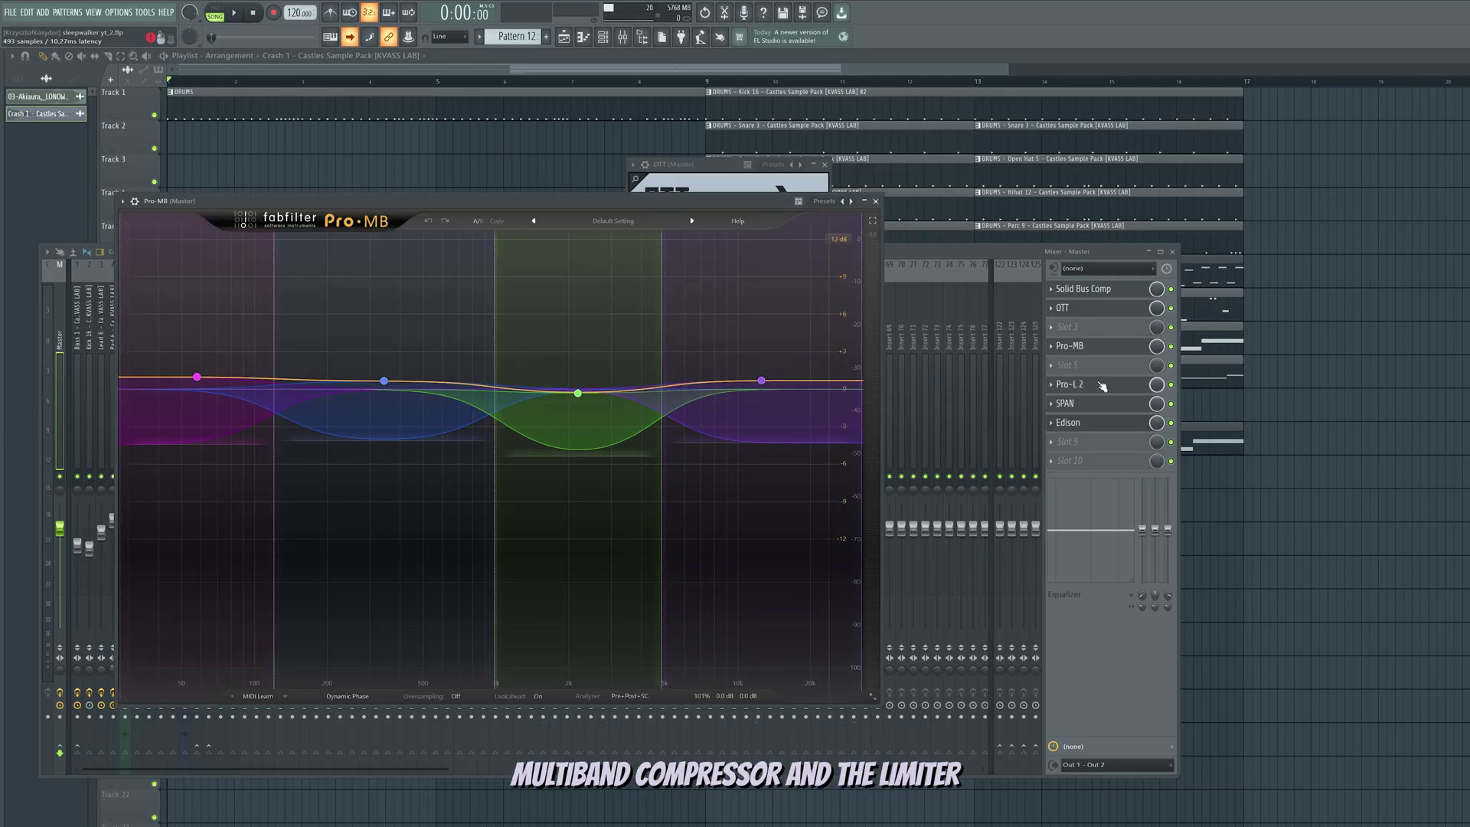
{"action": "left_click", "coordinate": [1103, 384]}
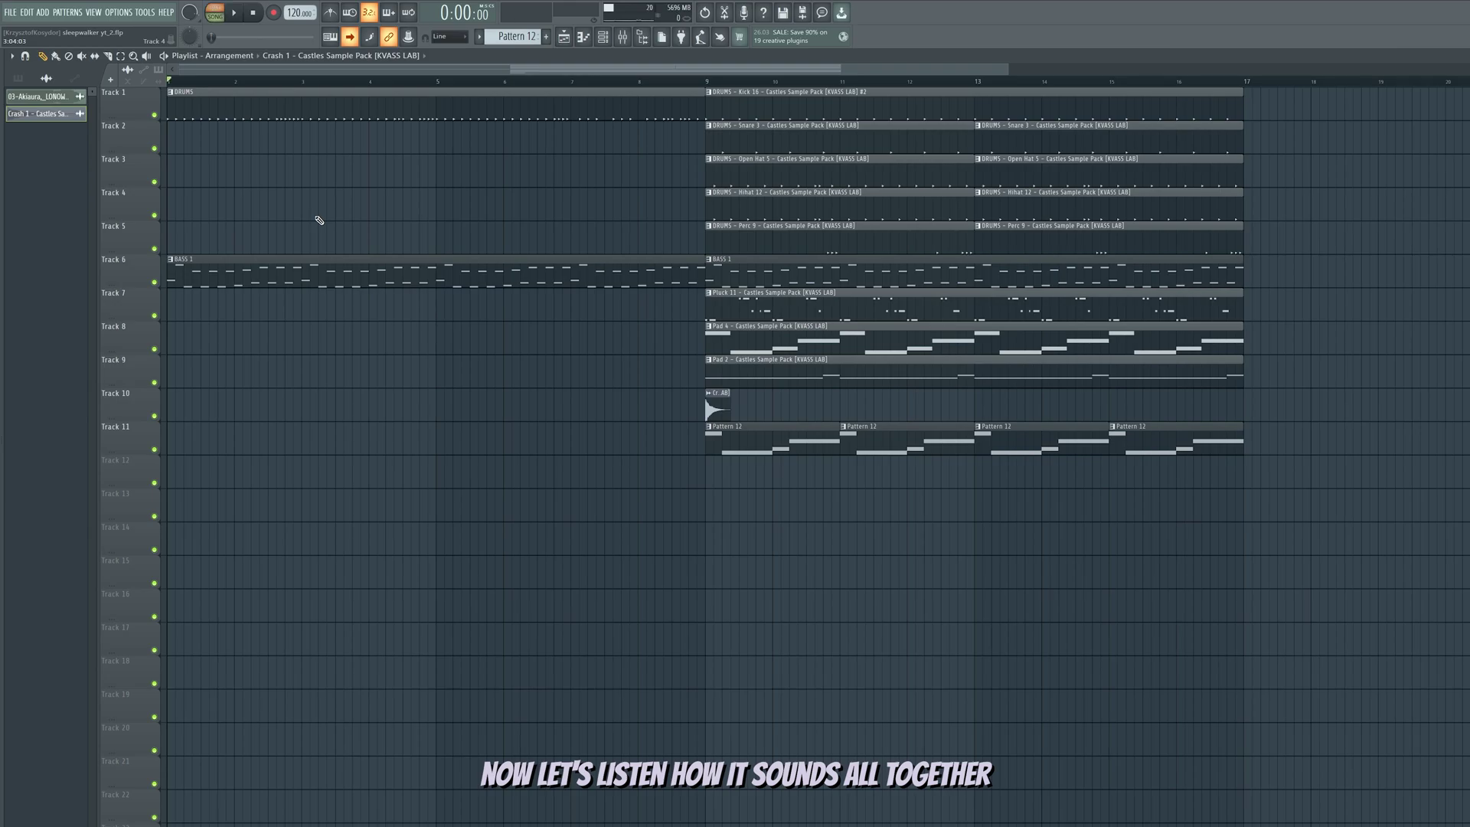
{"action": "key", "text": "space"}
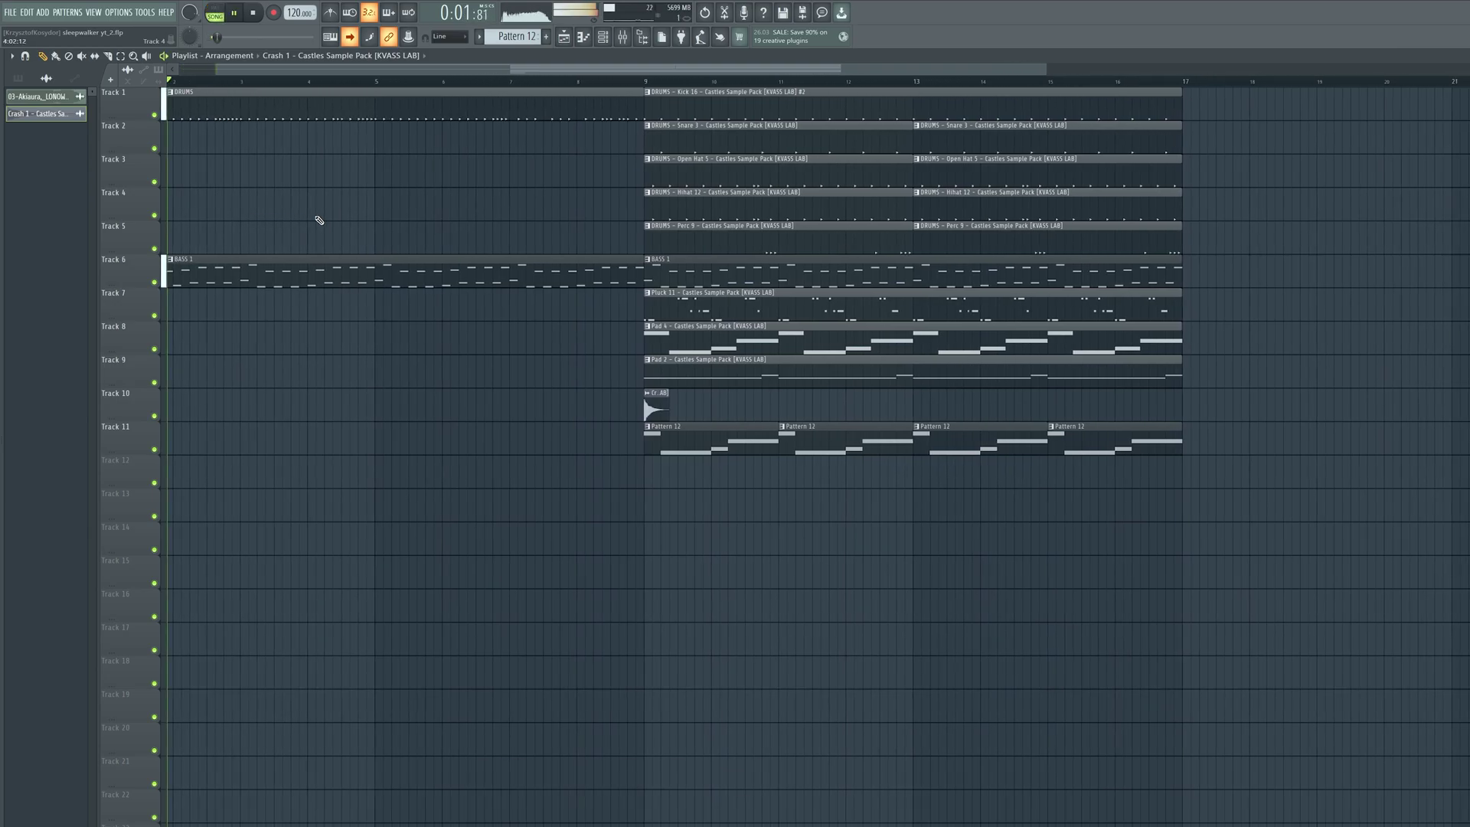